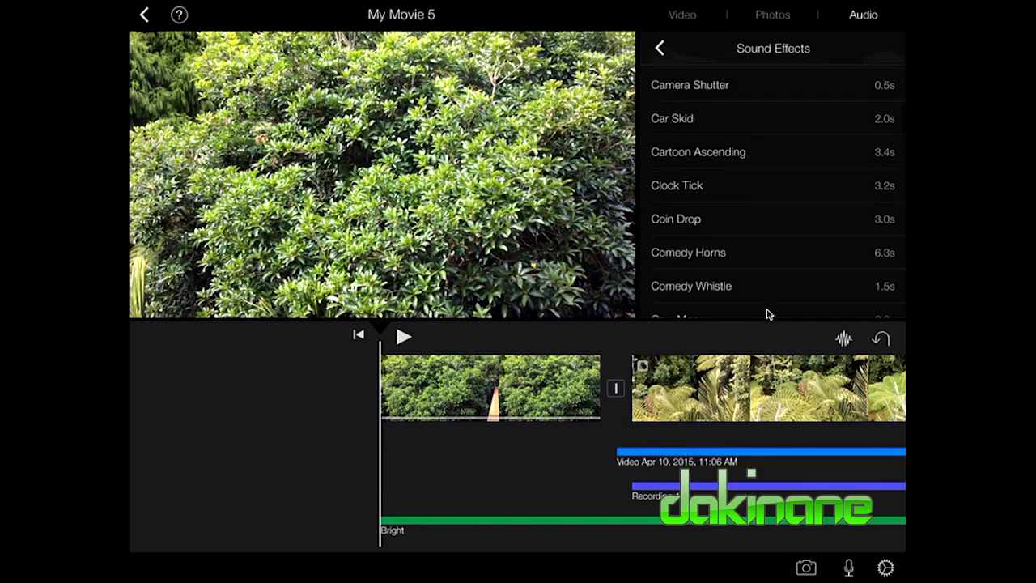
# - Add the Crickets sound effect from the Sound Effects list at the start of the timeline
pyautogui.scroll(-3, 770, 315)
pyautogui.scroll(10, 769, 315)
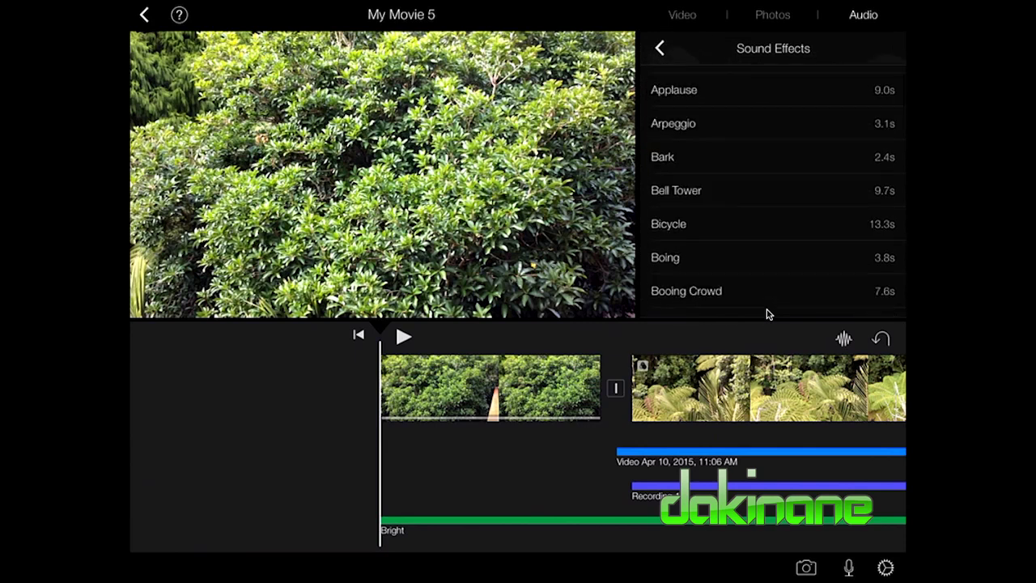
pyautogui.scroll(-10, 769, 315)
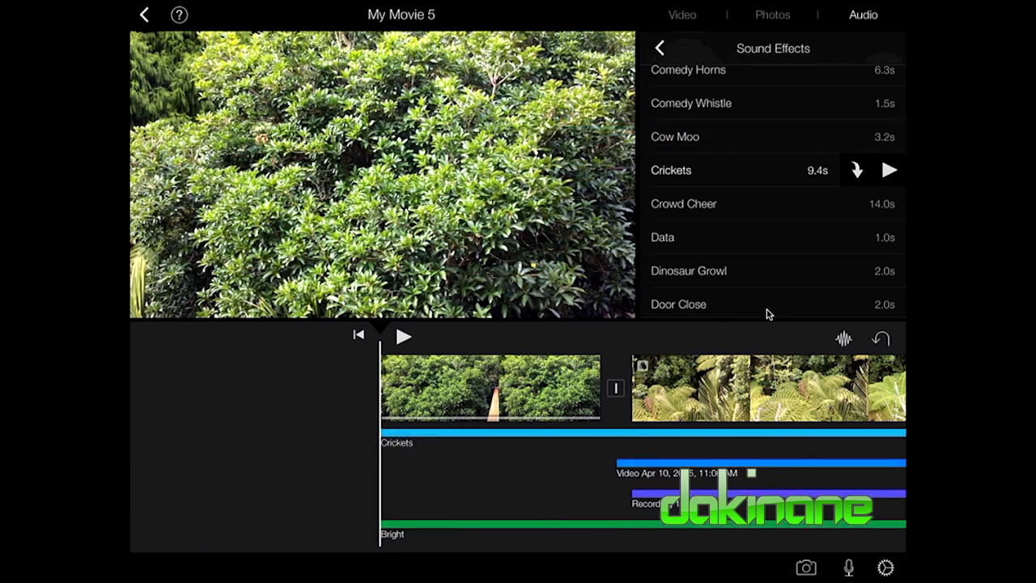
# - Play the movie to preview the crickets, then delete the Crickets clip from the timeline
pyautogui.press('space')
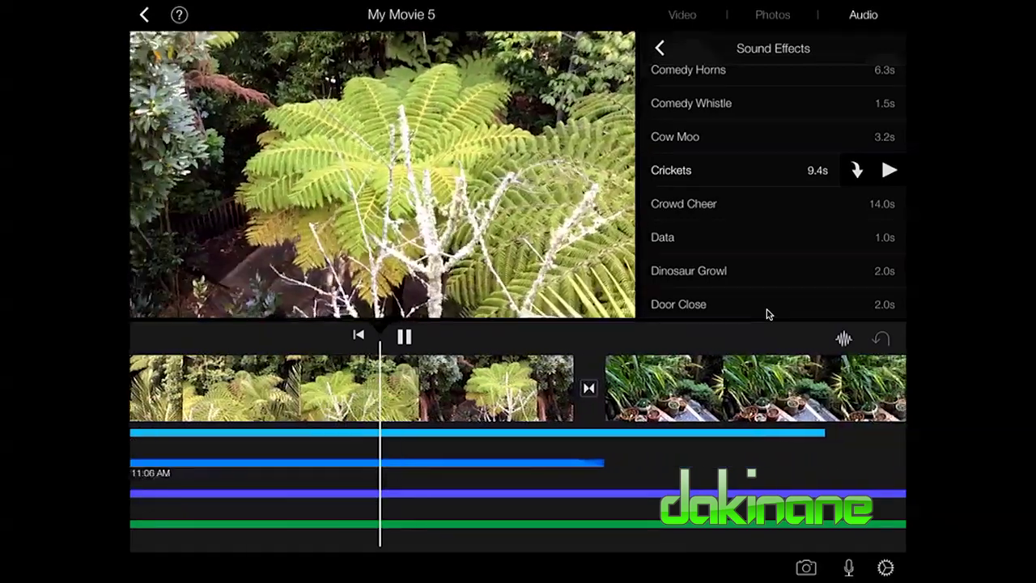
pyautogui.press('space')
pyautogui.press('Home')
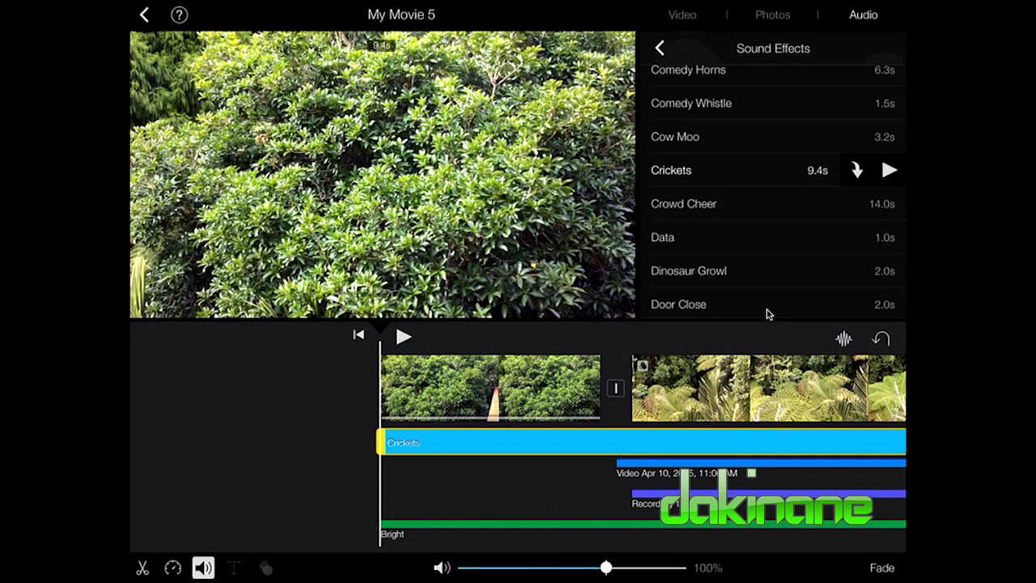
pyautogui.press('Delete')
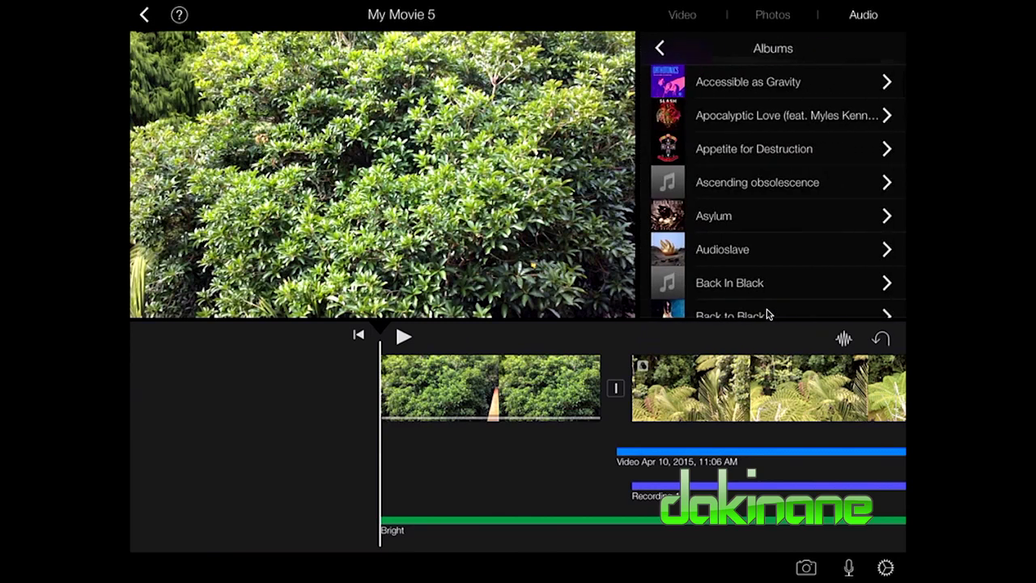
# - Browse the albums in the audio library, then return to the list of audio categories
pyautogui.scroll(-15, 767, 314)
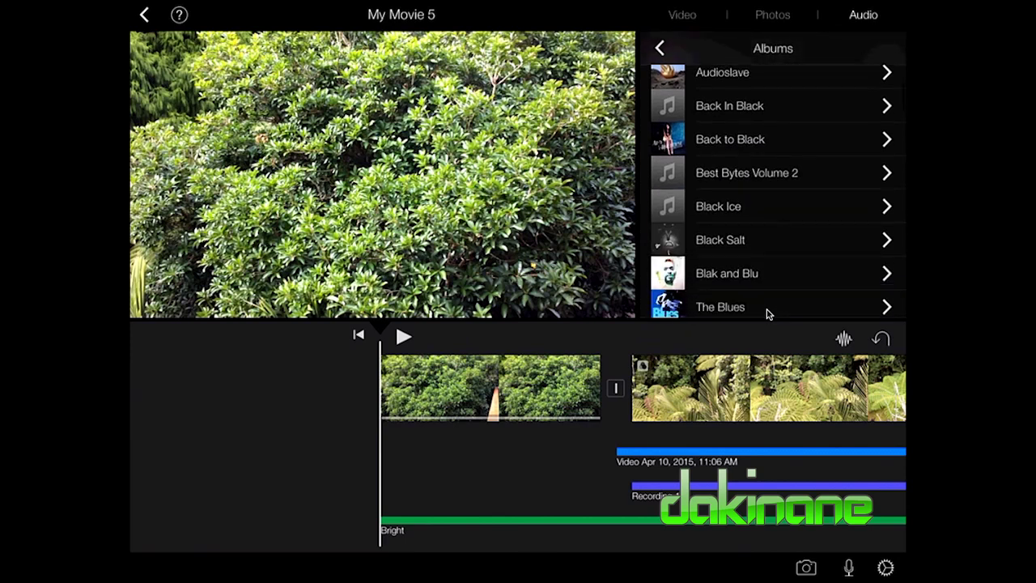
pyautogui.scroll(15, 768, 314)
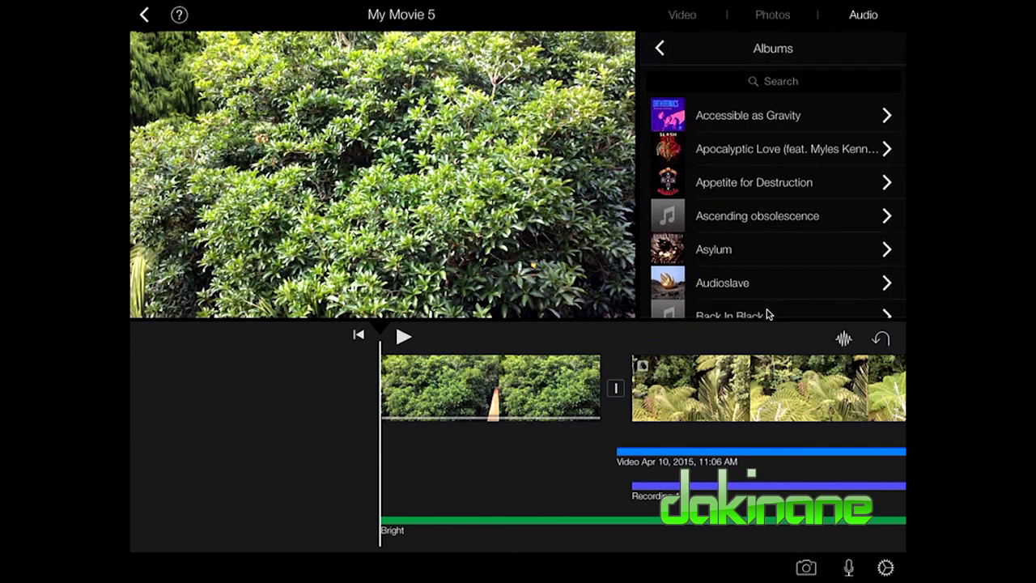
pyautogui.scroll(-3, 768, 315)
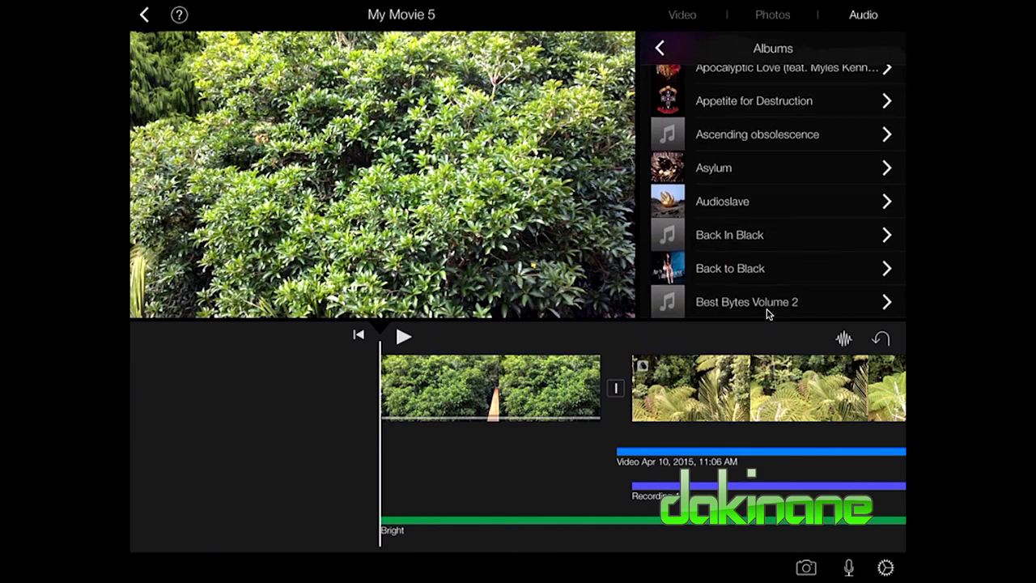
pyautogui.scroll(-15, 768, 315)
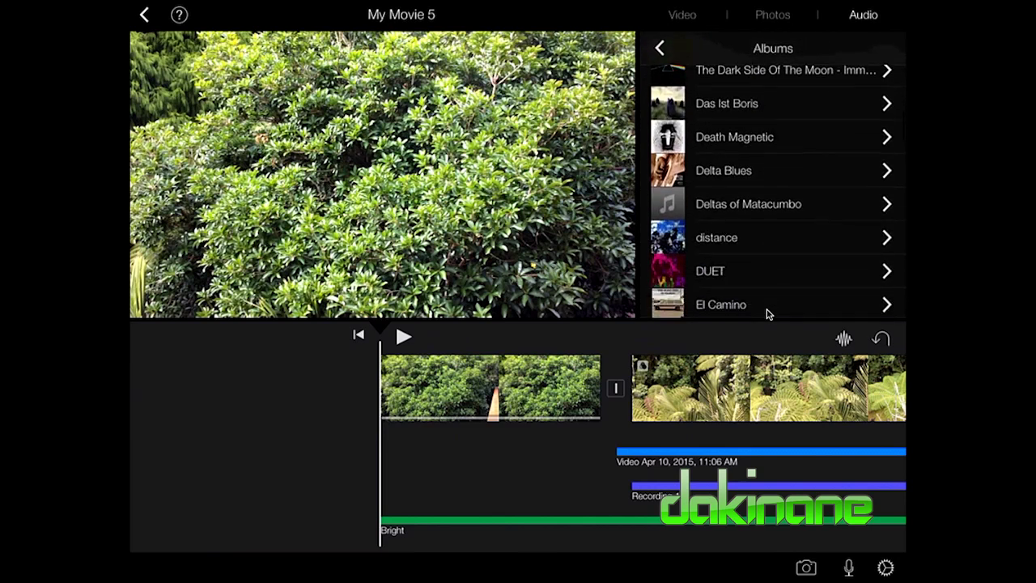
pyautogui.scroll(15, 767, 314)
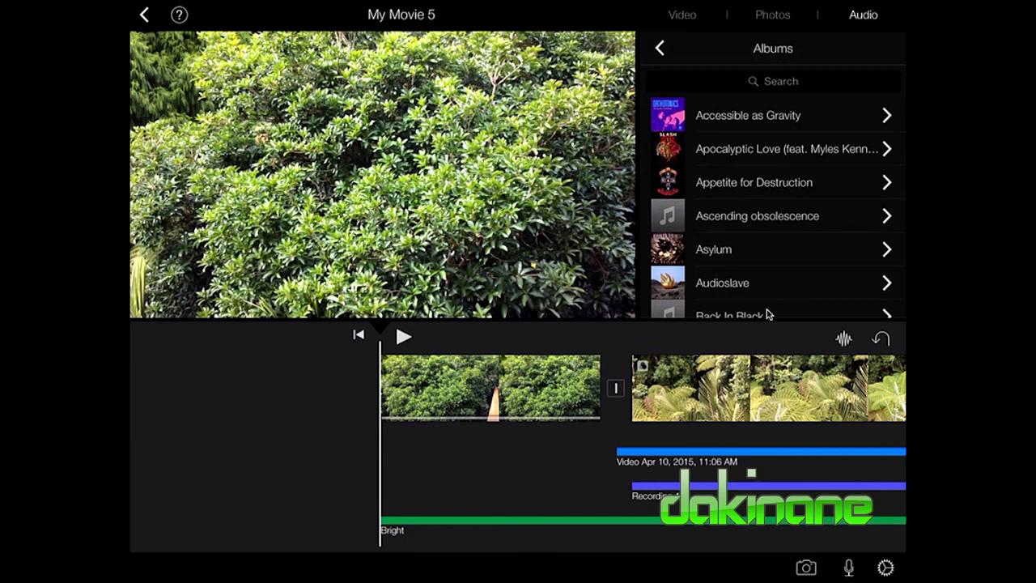
pyautogui.press('Escape')
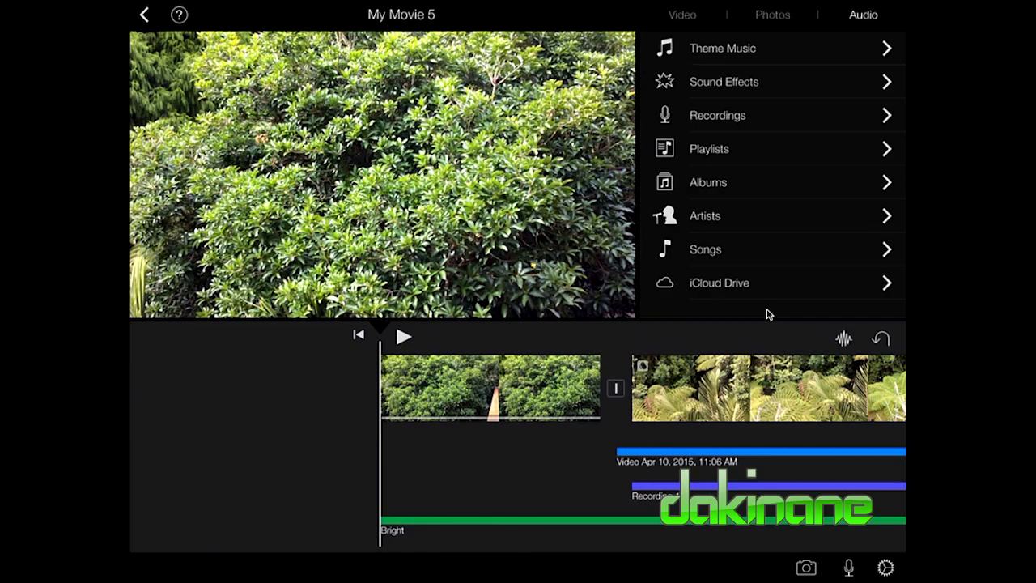
# - Switch to Safari and look over the featured items and recent highlights on the Free Music Archive home page
pyautogui.press('super')
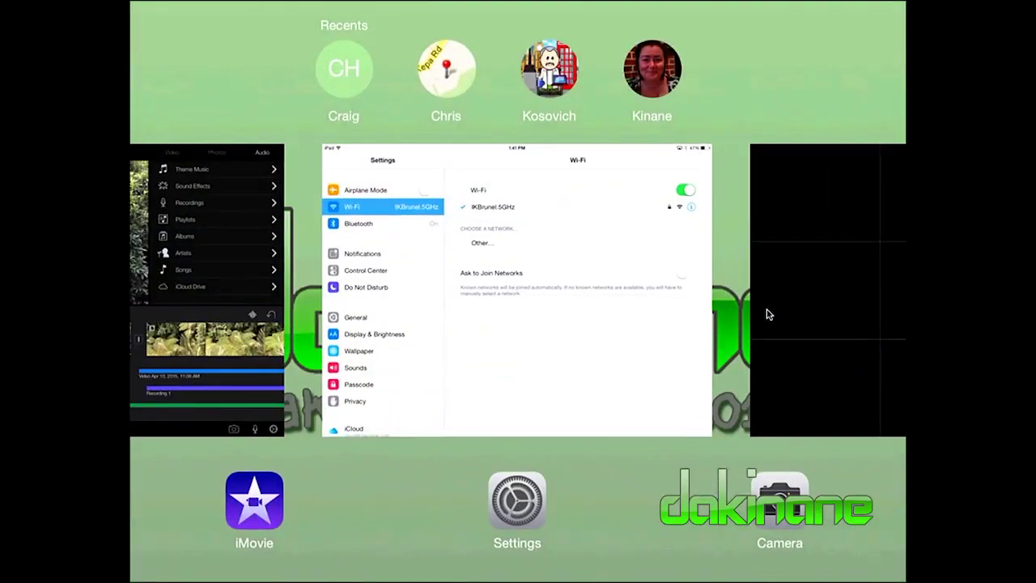
pyautogui.hscroll(3, 518, 292)
pyautogui.hscroll(5, 769, 314)
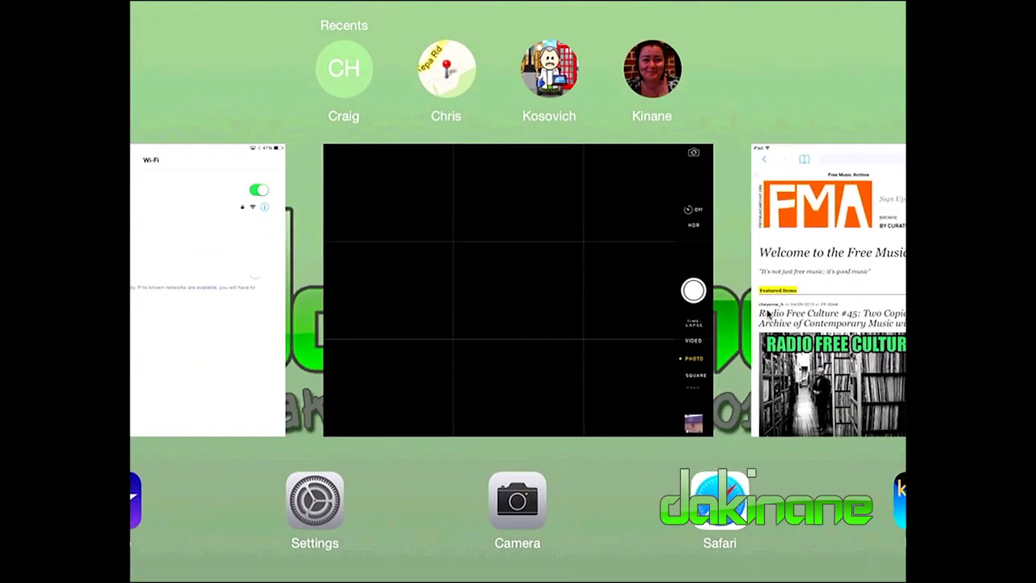
pyautogui.press('Return')
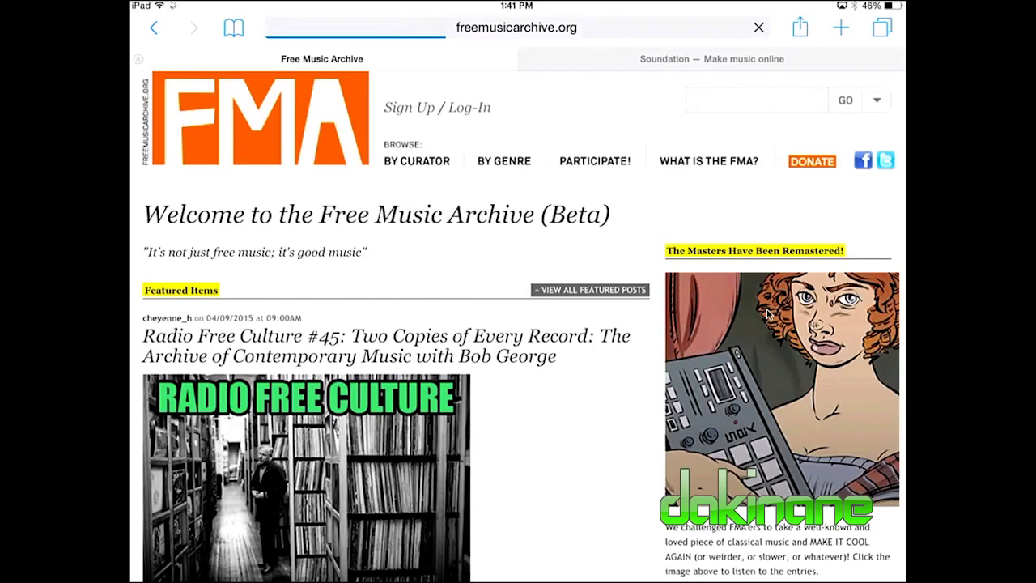
pyautogui.scroll(-1, 769, 314)
pyautogui.scroll(-5, 769, 314)
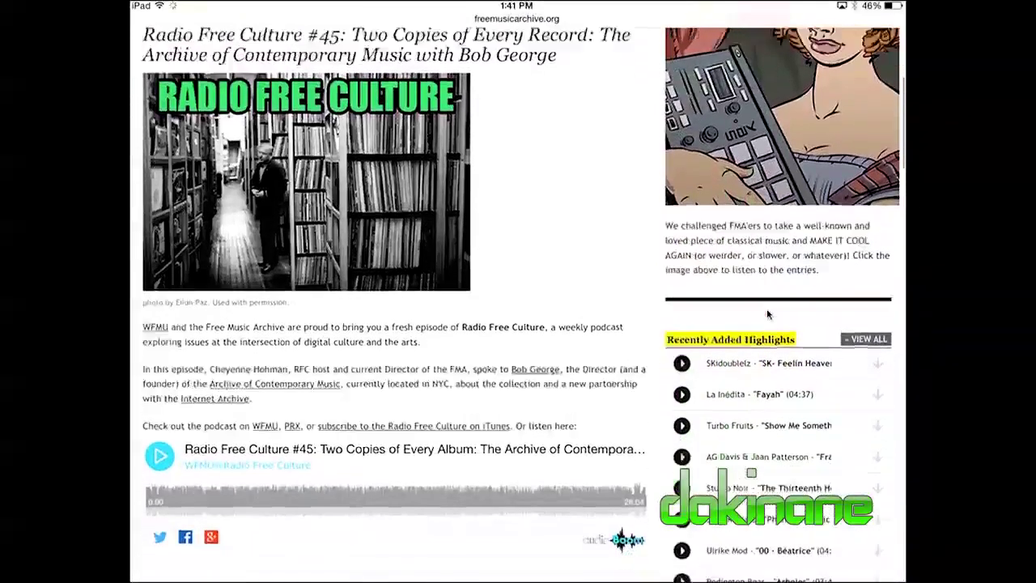
pyautogui.scroll(6, 767, 308)
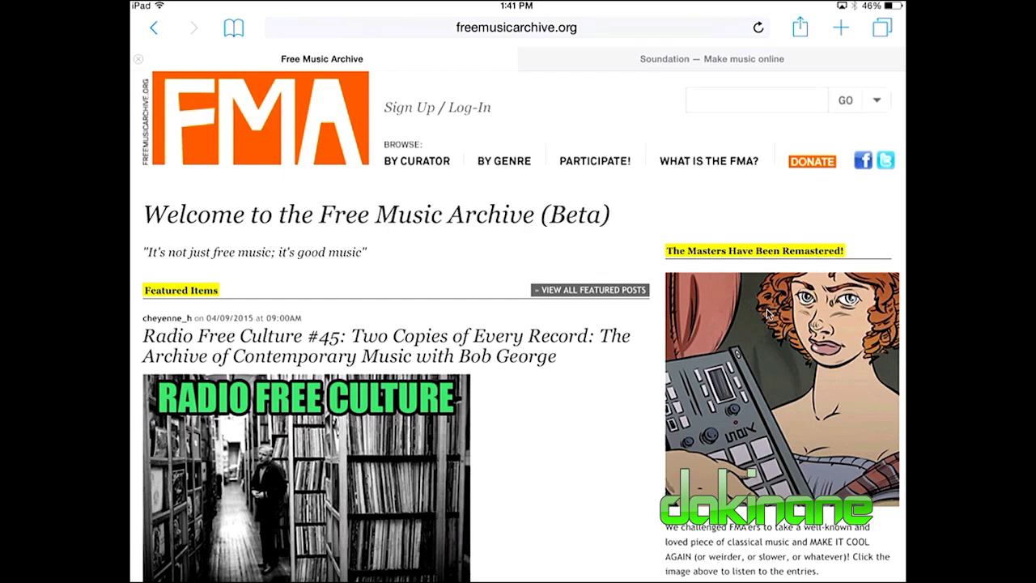
# - Check the Soundation Studio page, then return to the Free Music Archive page and look it over again
pyautogui.hotkey('ctrl', 'Tab')
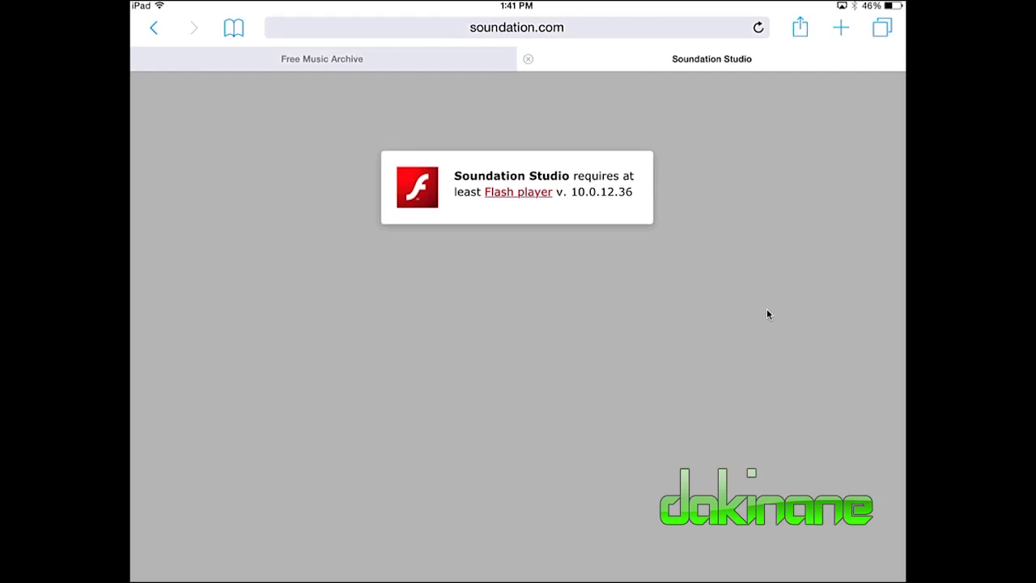
pyautogui.hotkey('ctrl', 'shift', 'Tab')
pyautogui.scroll(-5, 769, 314)
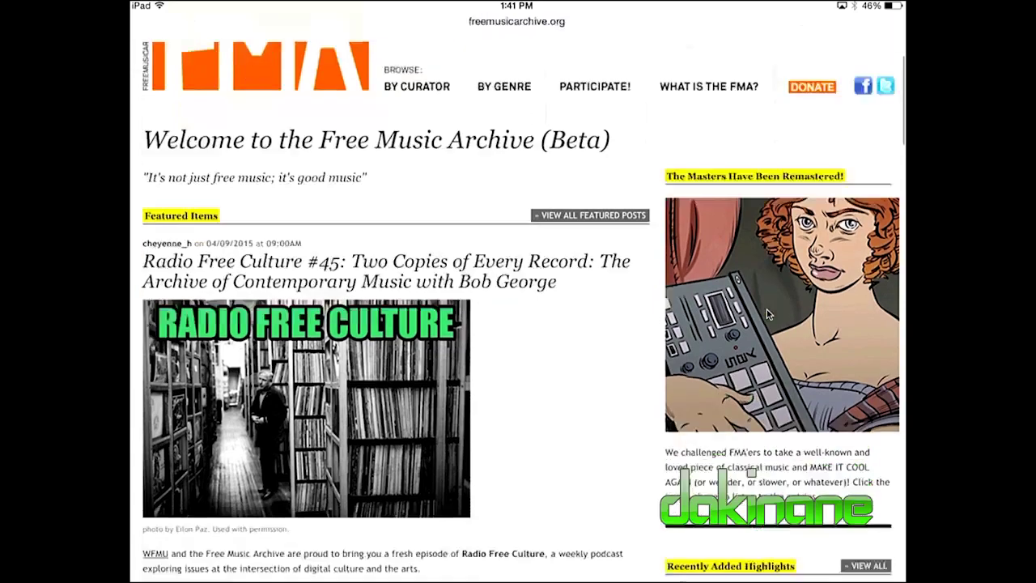
pyautogui.scroll(4, 769, 315)
pyautogui.scroll(2, 769, 314)
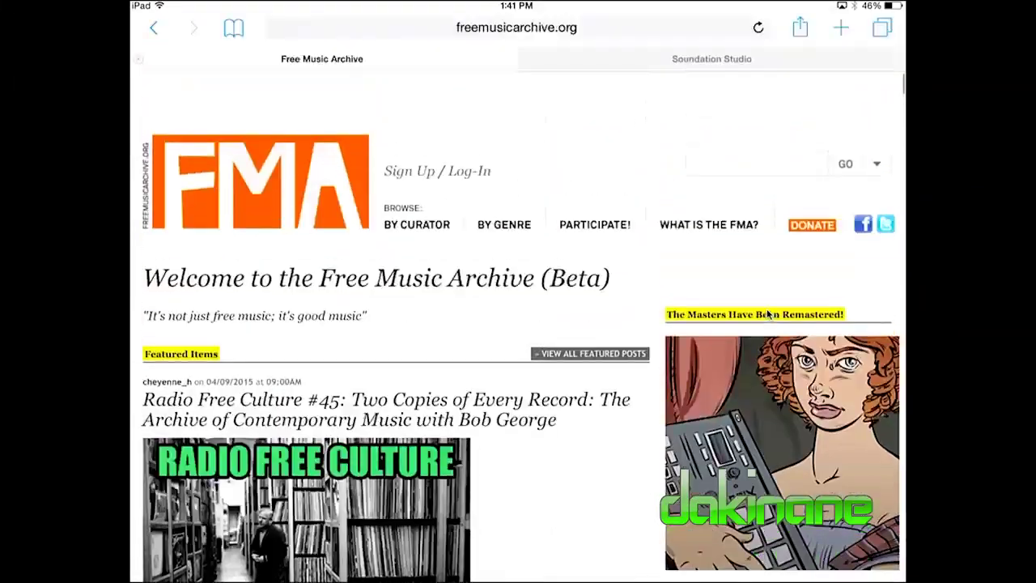
pyautogui.scroll(-1, 769, 314)
pyautogui.hotkey('ctrl', 'Tab')
pyautogui.hotkey('ctrl', 'shift', 'Tab')
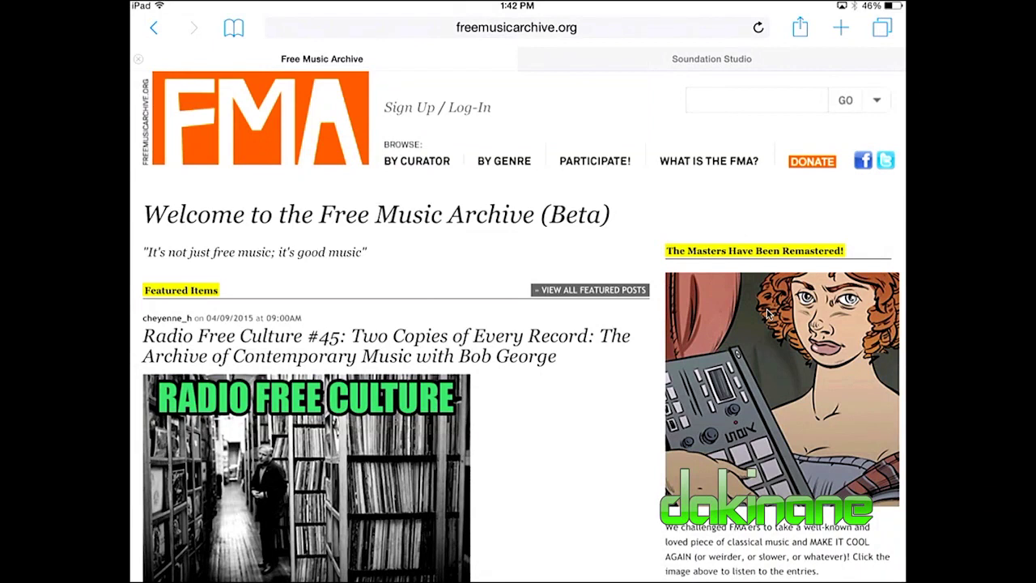
# - Switch back to iMovie and place the green cyclone map photo from Recently Added at the end of the timeline
pyautogui.press('super+Tab')
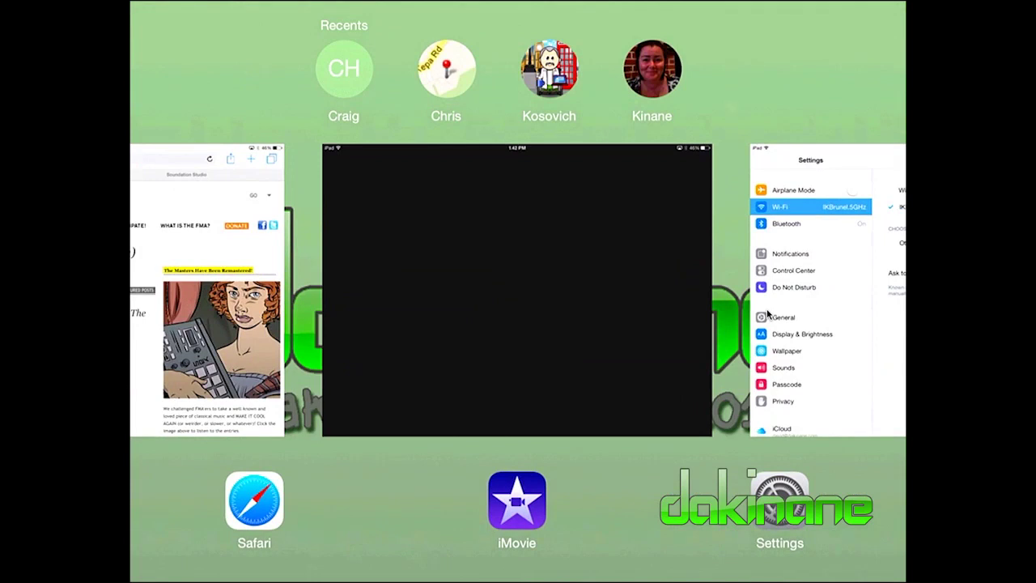
pyautogui.press('Escape')
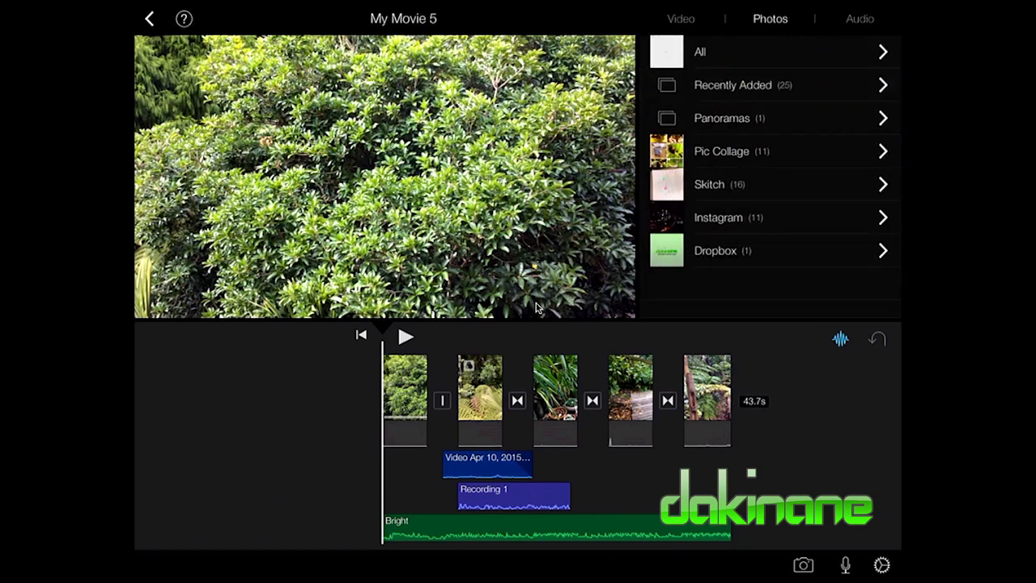
pyautogui.click(733, 85)
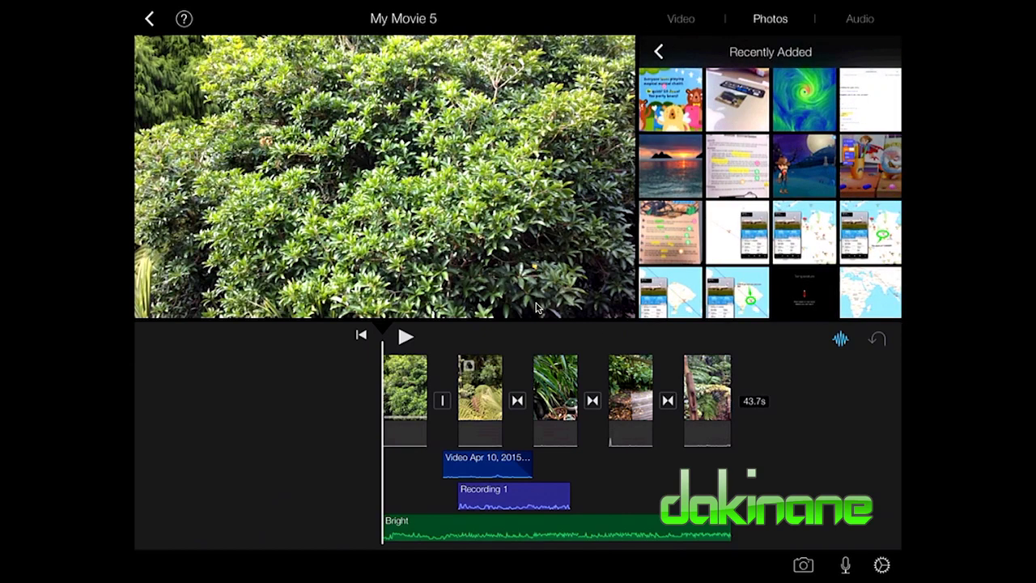
pyautogui.moveTo(804, 99); pyautogui.dragTo(415, 400)
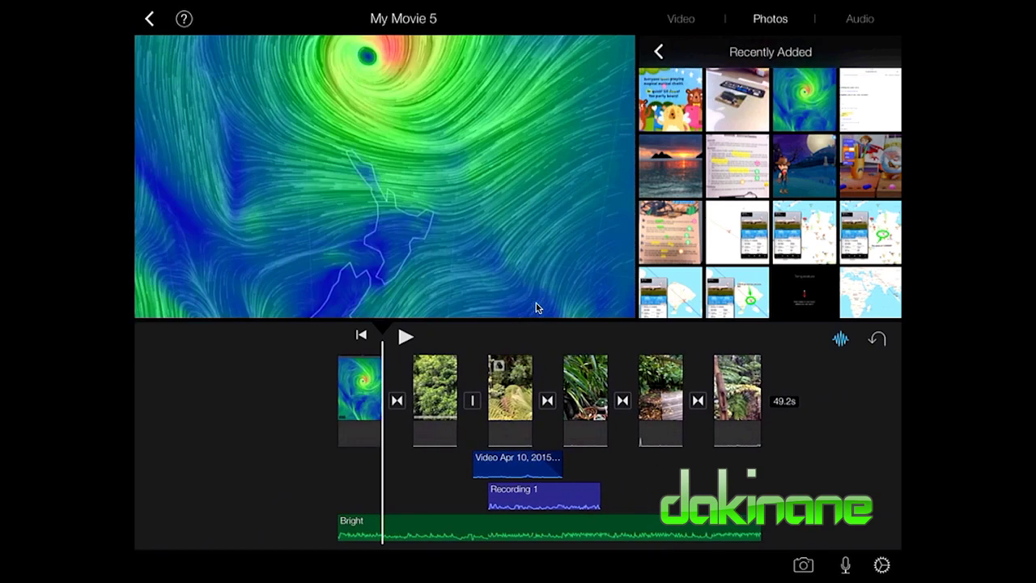
pyautogui.moveTo(359, 387); pyautogui.dragTo(752, 382)
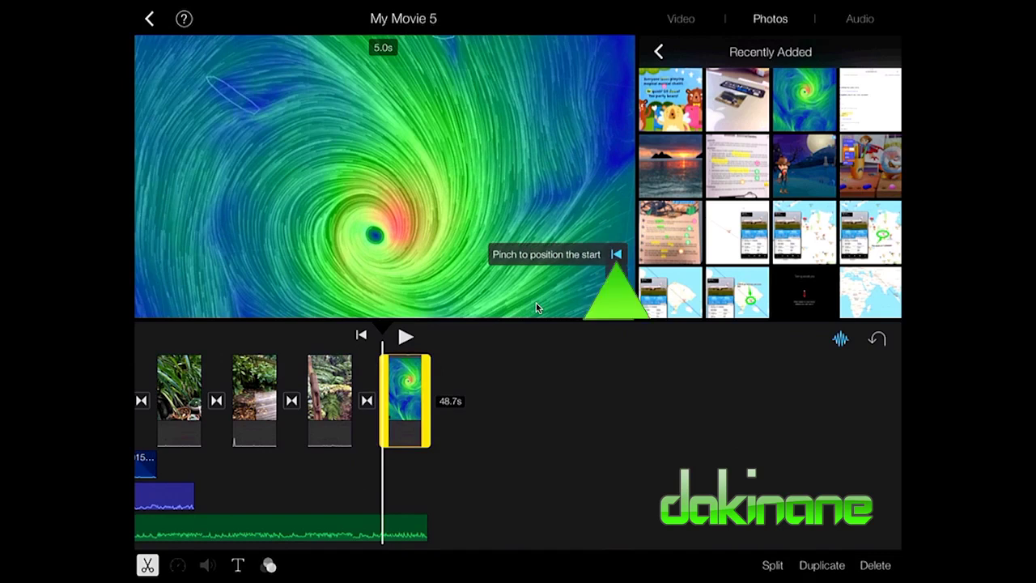
# - Set the cyclone photo's start framing zoomed in on the area up and left of the storm's eye
pyautogui.scroll(3, 537, 307)
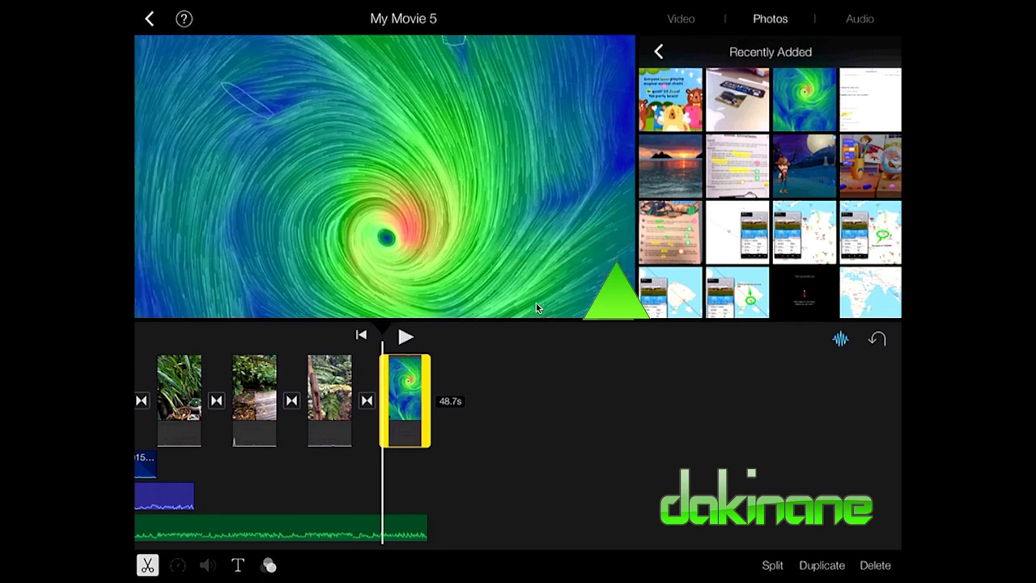
pyautogui.scroll(2, 537, 308)
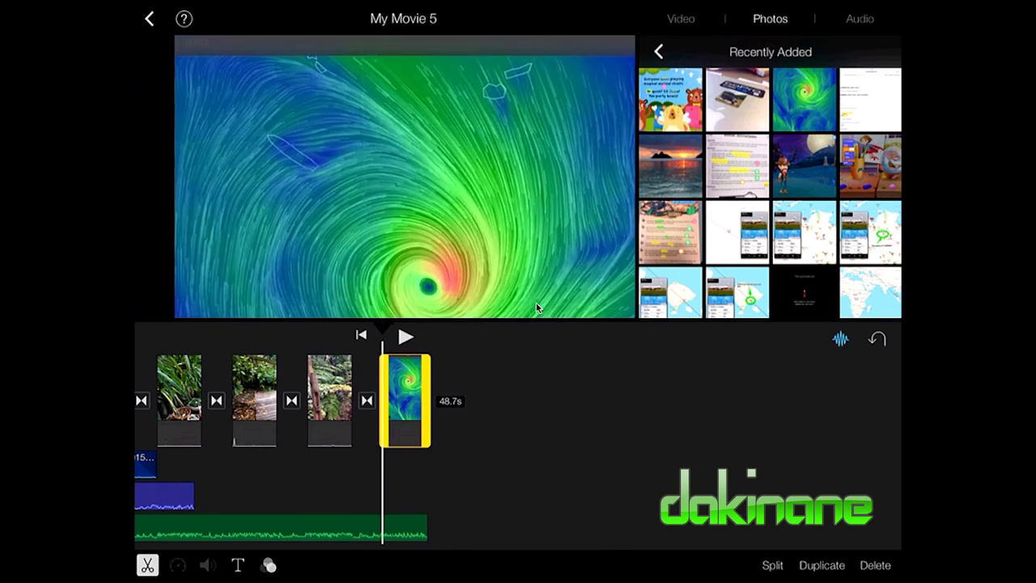
pyautogui.scroll(3, 537, 308)
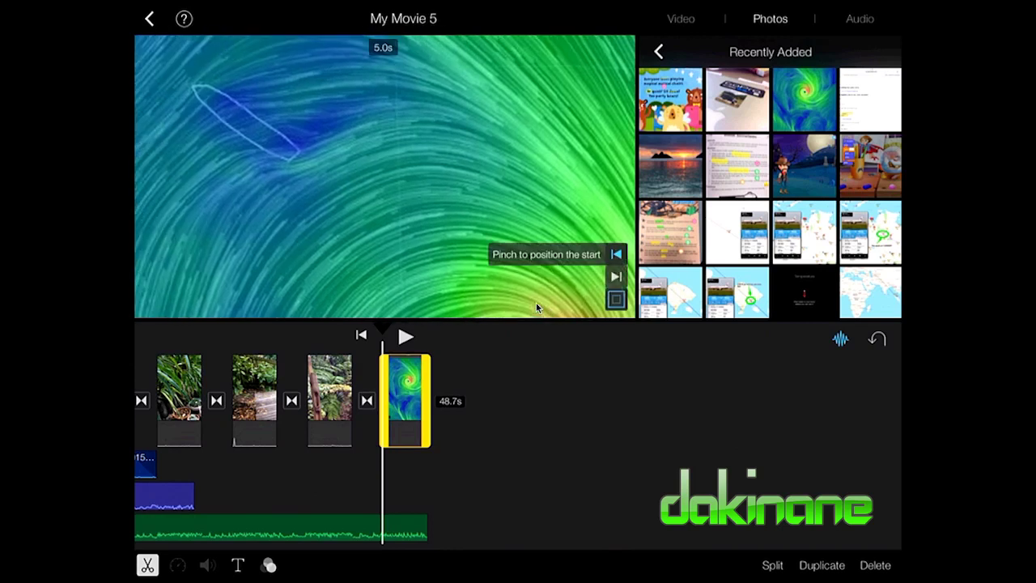
pyautogui.click(537, 307)
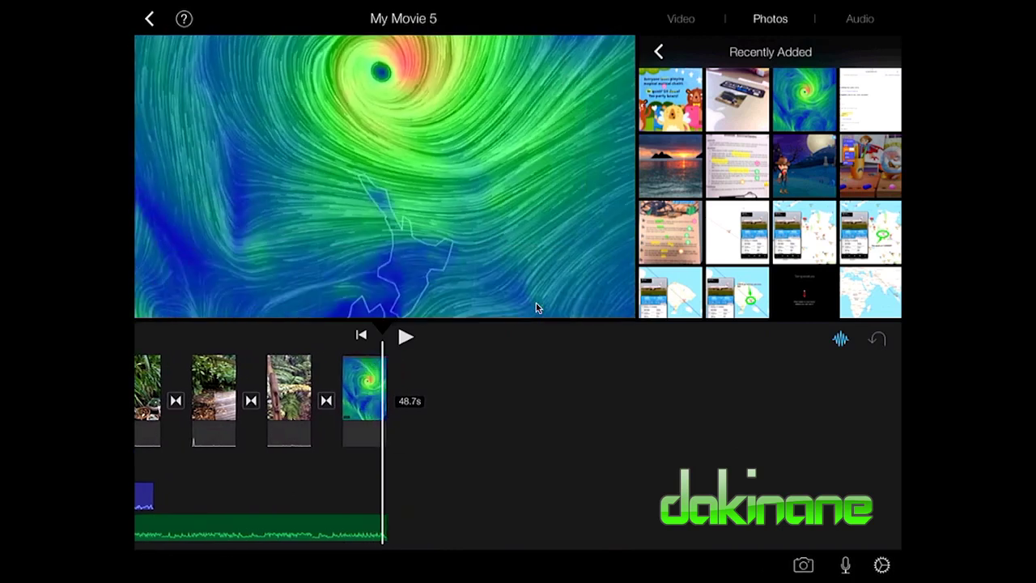
# - Set the cyclone photo's end framing to a close-up of the storm's eye and preview the movement
pyautogui.click(536, 308)
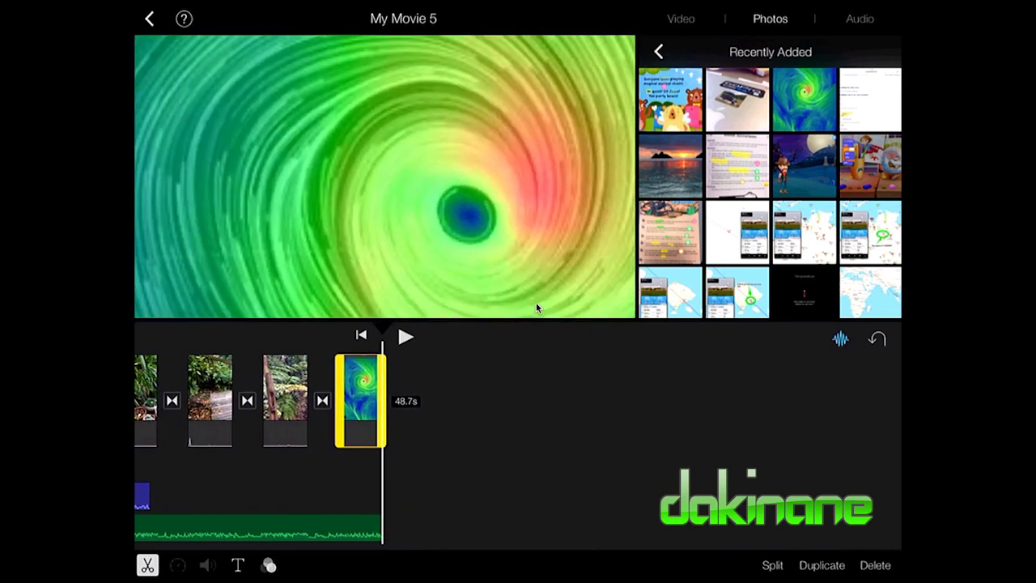
pyautogui.click(537, 308)
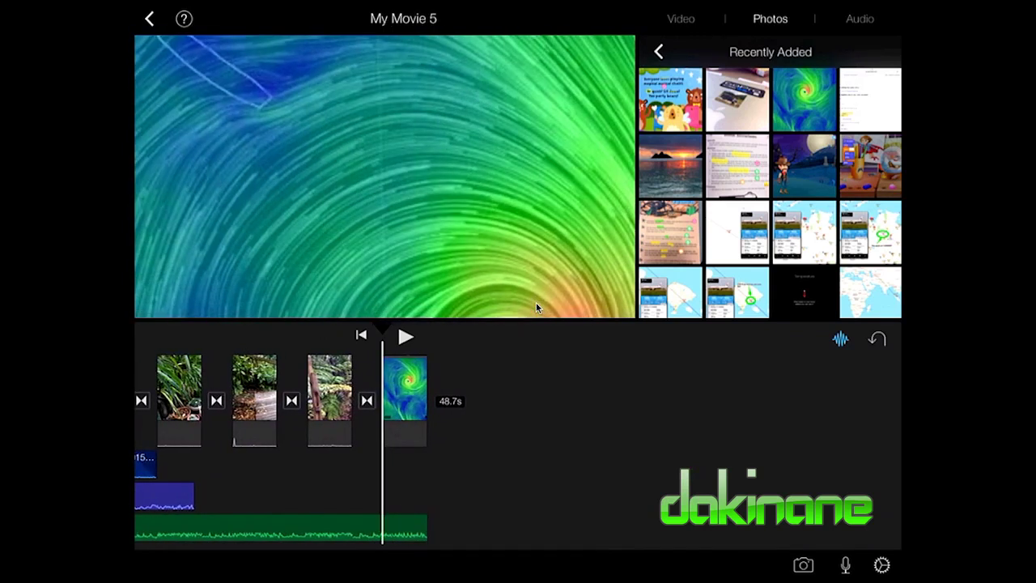
pyautogui.click(405, 388)
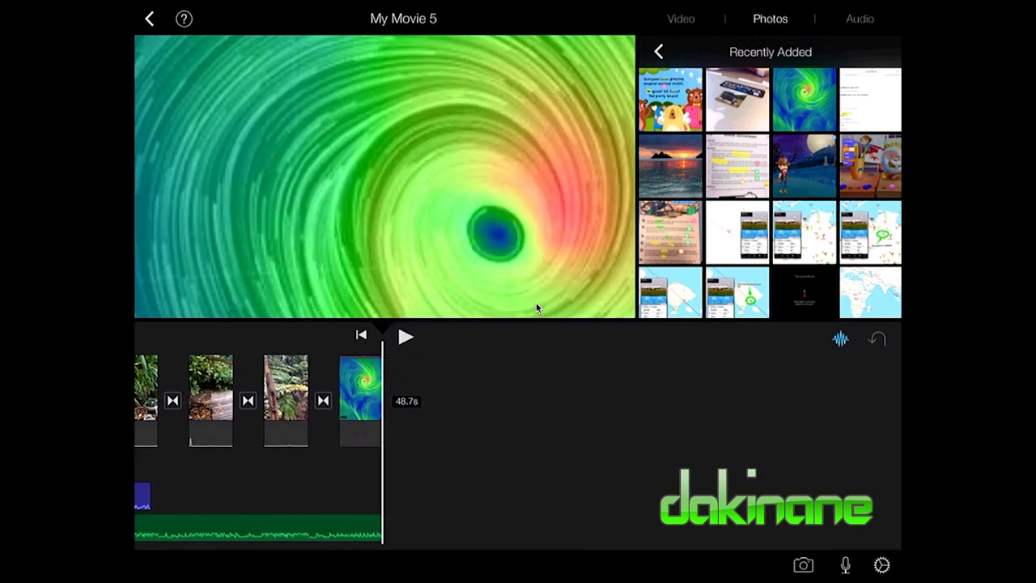
# - Reframe the cyclone photo's end and start positions to the same zoomed-out view of the whole storm
pyautogui.click(360, 396)
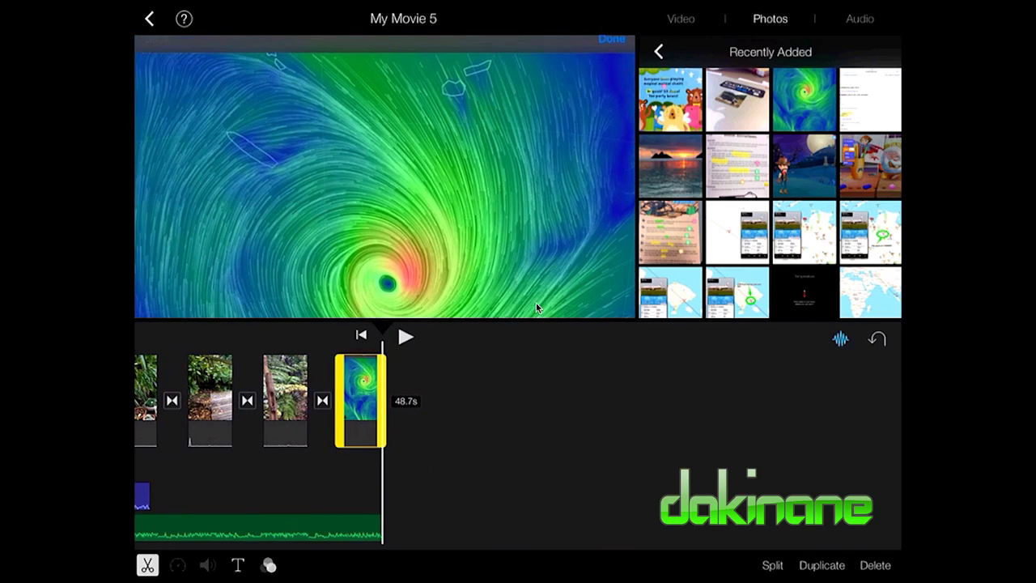
pyautogui.click(535, 308)
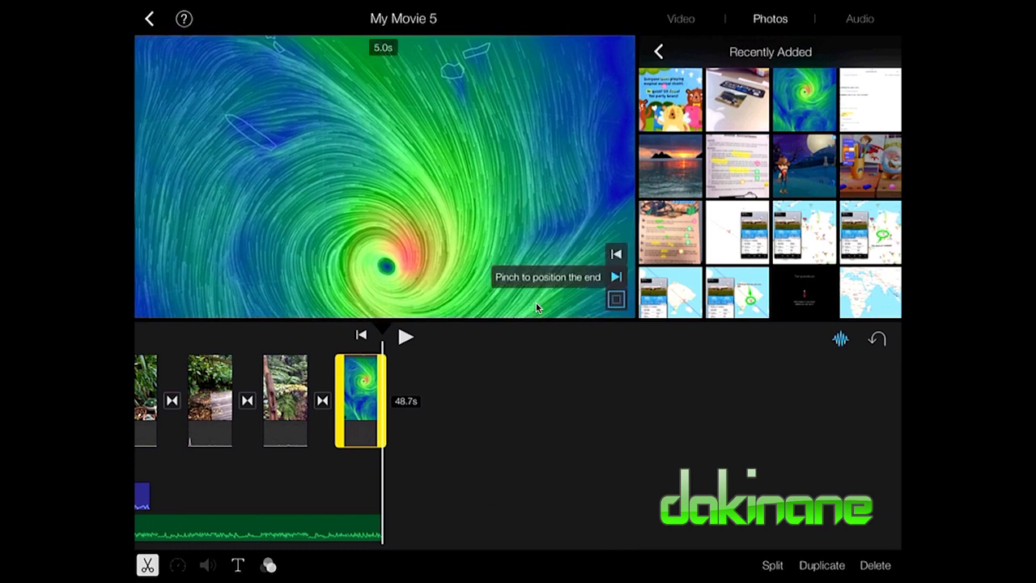
pyautogui.click(536, 308)
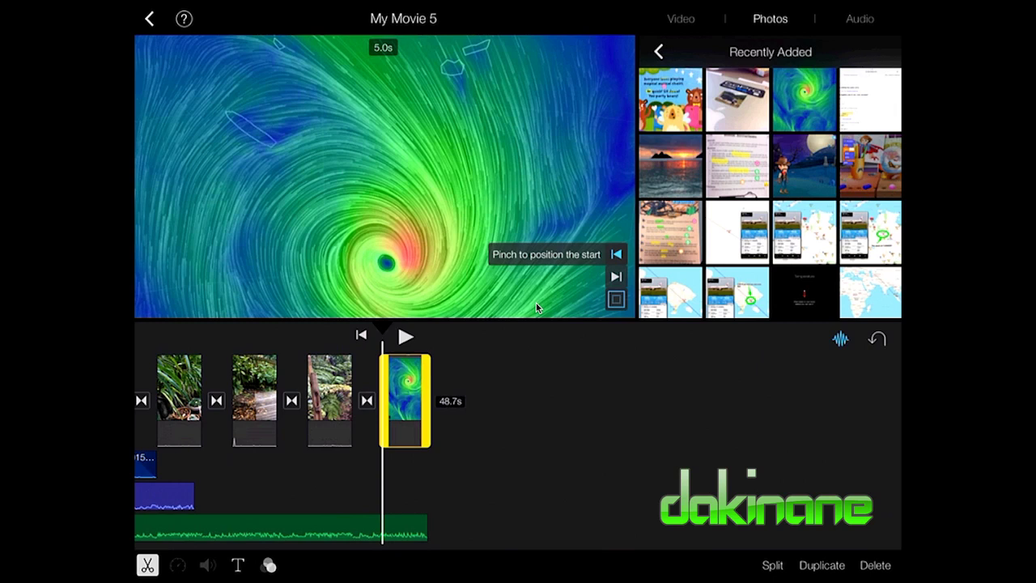
# - View the filters available for the cyclone photo, and return to its editing actions with the photo still selected
pyautogui.click(268, 565)
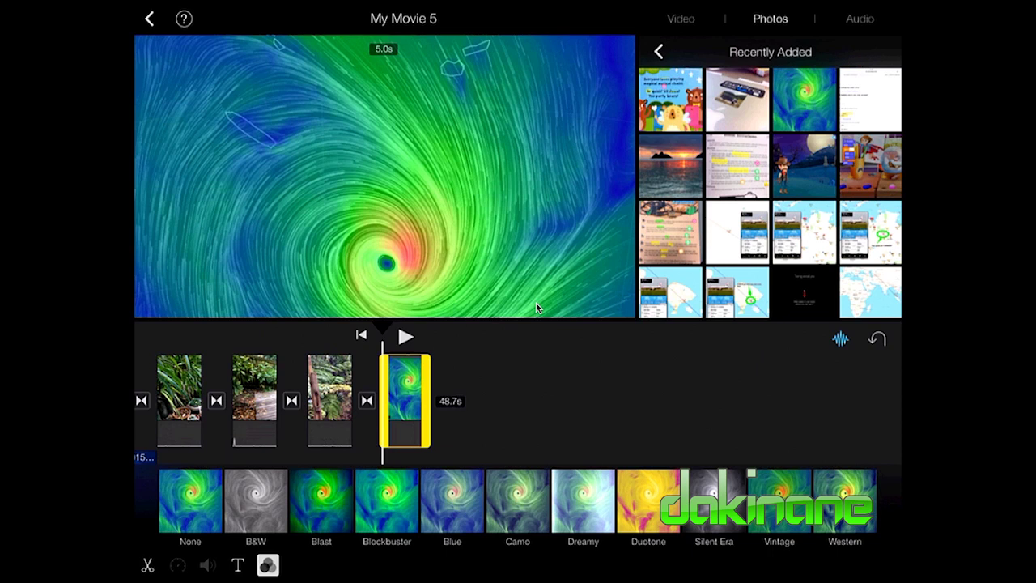
pyautogui.click(537, 308)
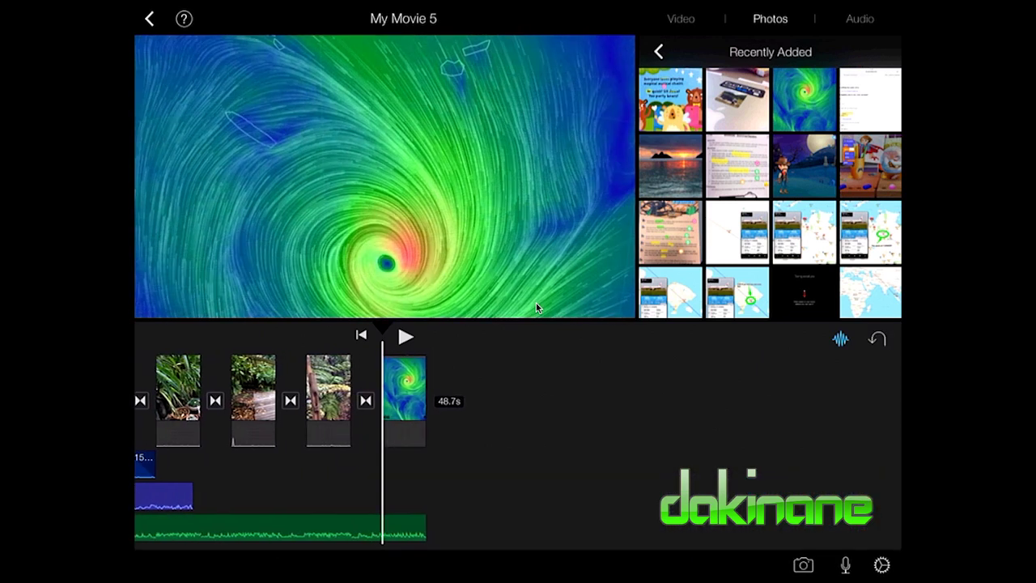
pyautogui.click(537, 308)
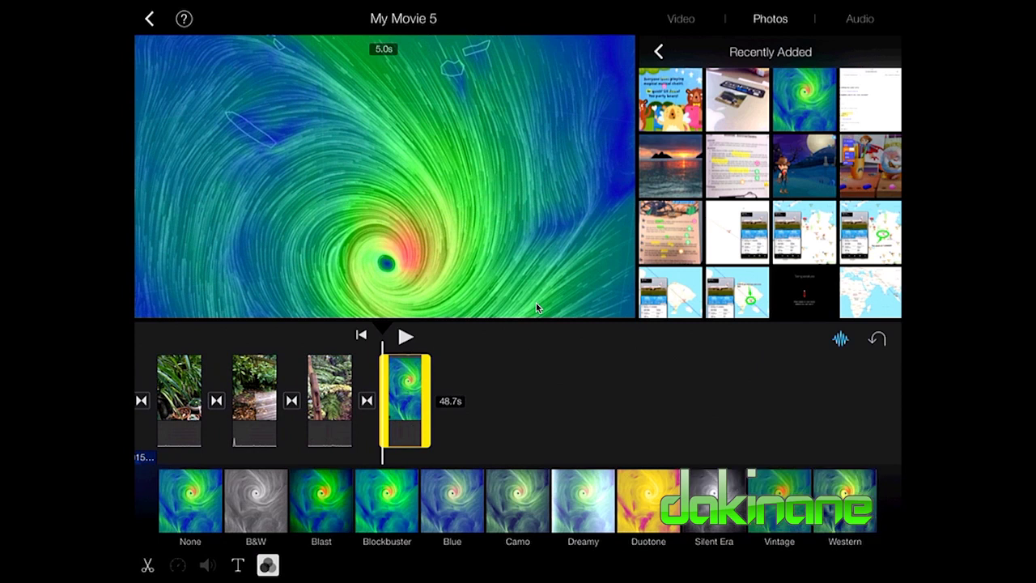
pyautogui.click(147, 565)
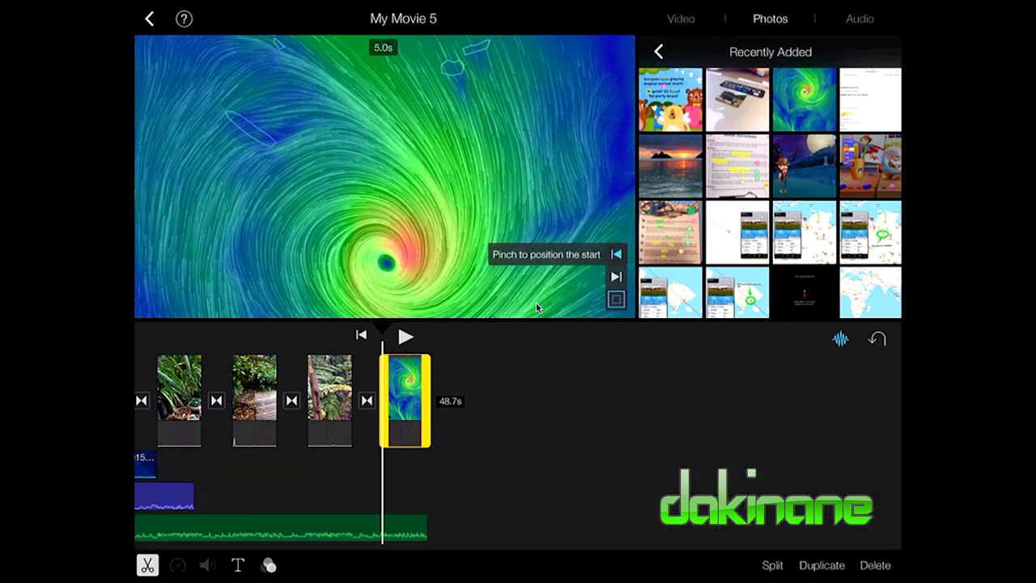
# - Extend the cyclone photo's duration at the end of the timeline to 44.3 seconds
pyautogui.moveTo(429, 400); pyautogui.dragTo(527, 401)
pyautogui.click(632, 420)
pyautogui.moveTo(324, 401); pyautogui.dragTo(453, 400)
pyautogui.click(453, 401)
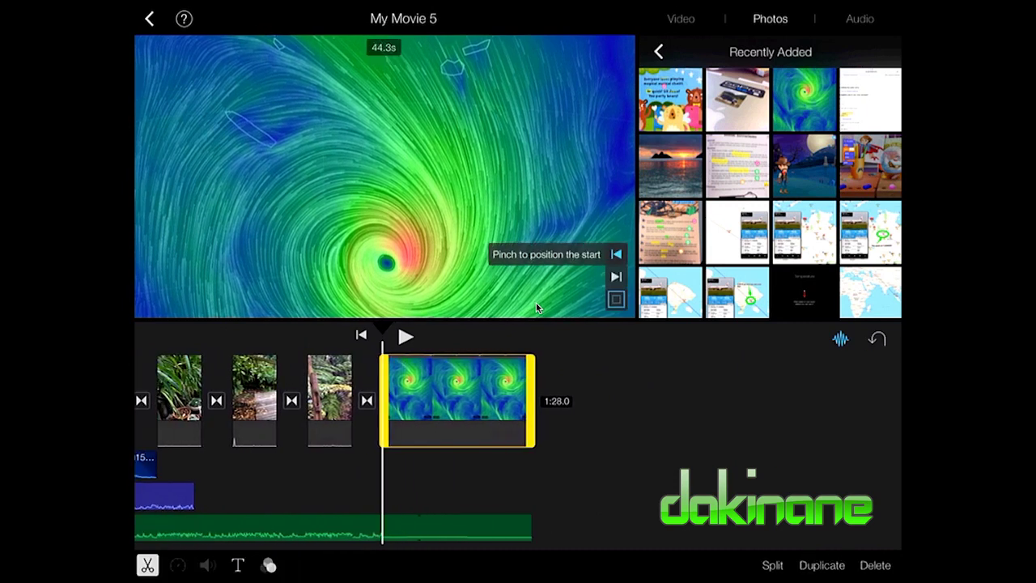
# - Return to the start of the movie and open the title options for the opening shrub clip
pyautogui.moveTo(453, 401); pyautogui.dragTo(362, 401)
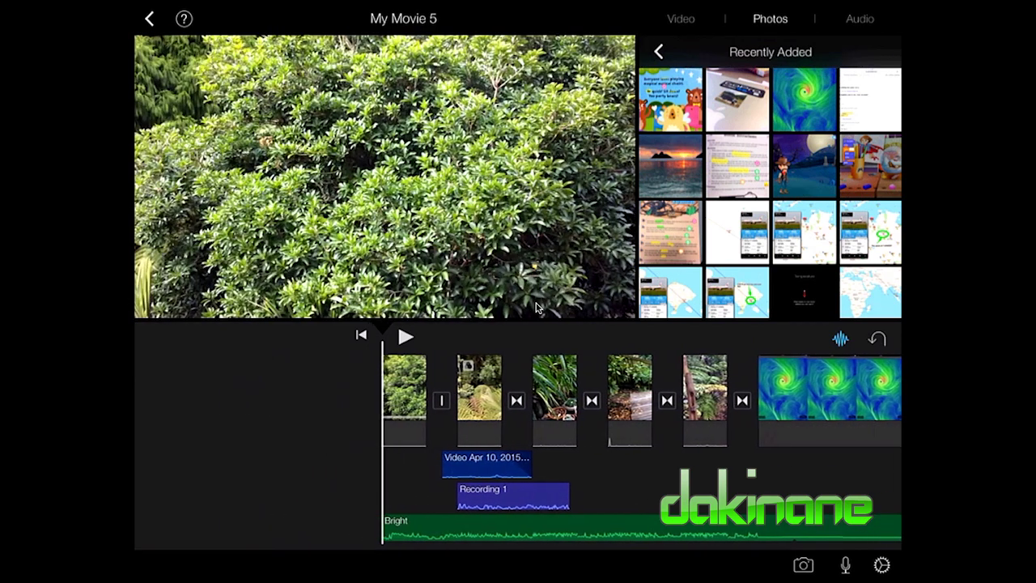
pyautogui.click(405, 393)
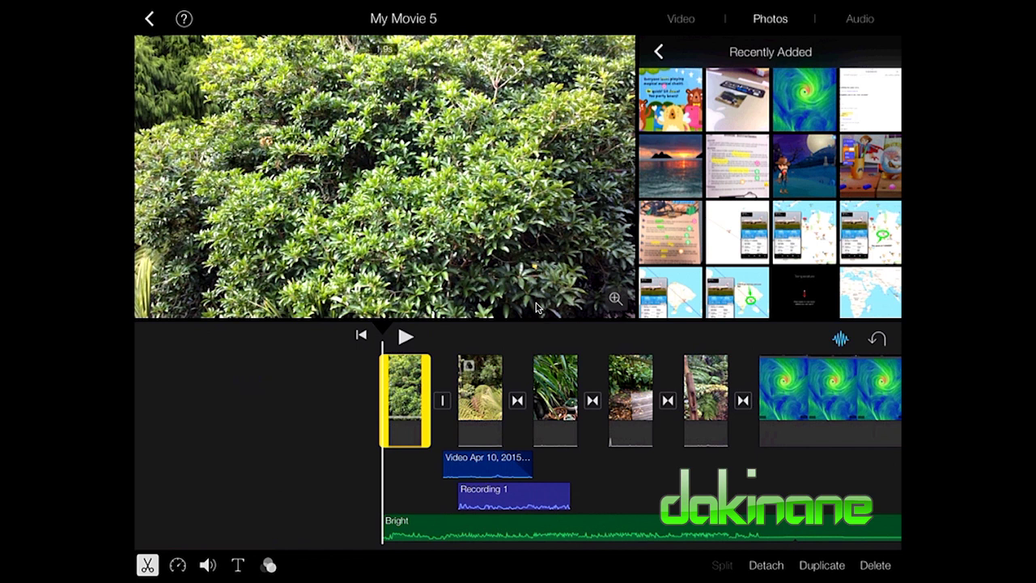
pyautogui.click(237, 565)
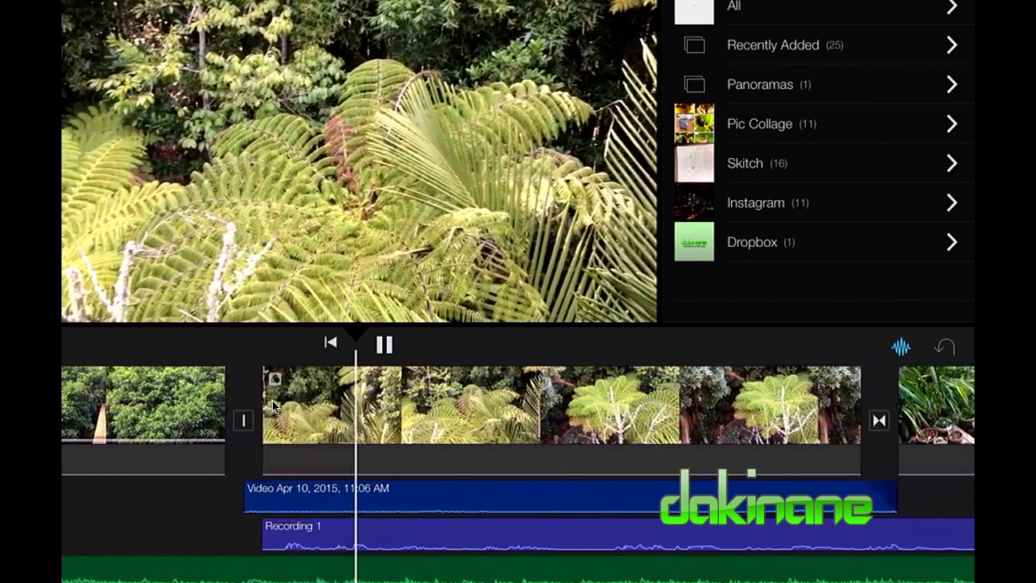
# - Stop playback and scrub through the opening shrub clip to examine when its Garden Video title fades in and out
pyautogui.press('space')
pyautogui.hscroll(-5, 273, 406)
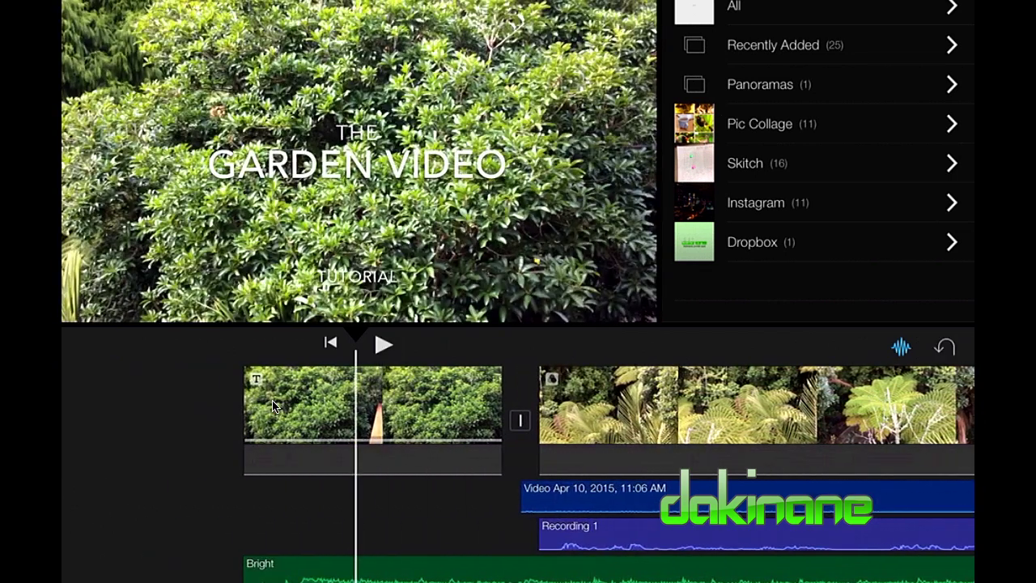
pyautogui.hscroll(-2, 273, 406)
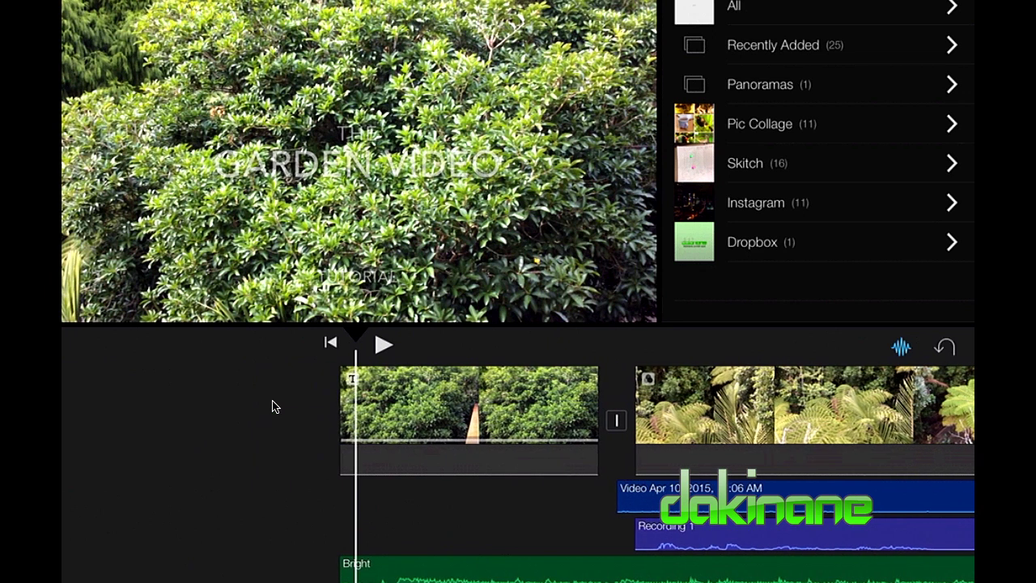
pyautogui.hscroll(4, 273, 406)
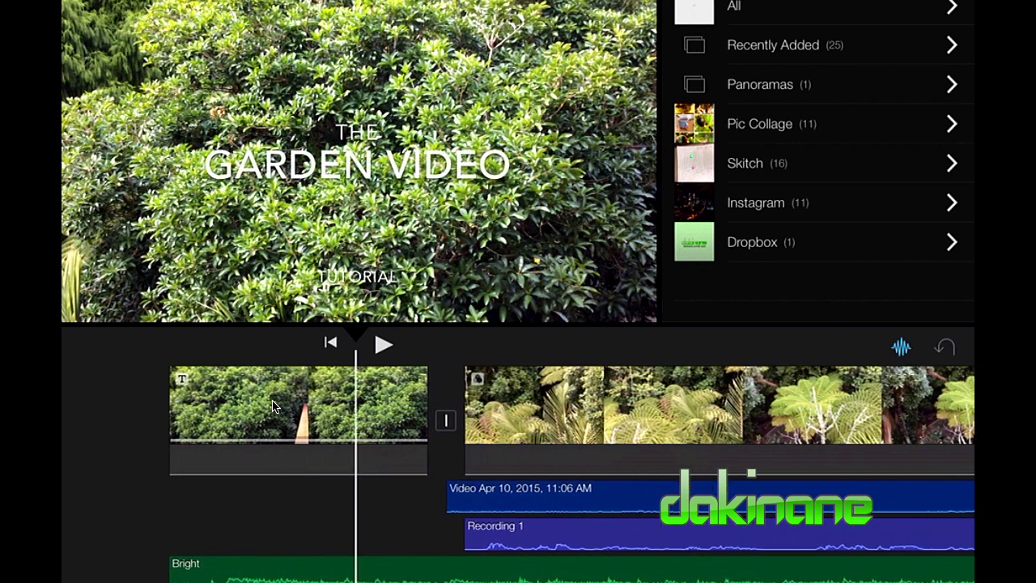
pyautogui.hscroll(-4, 273, 406)
pyautogui.hscroll(4, 273, 406)
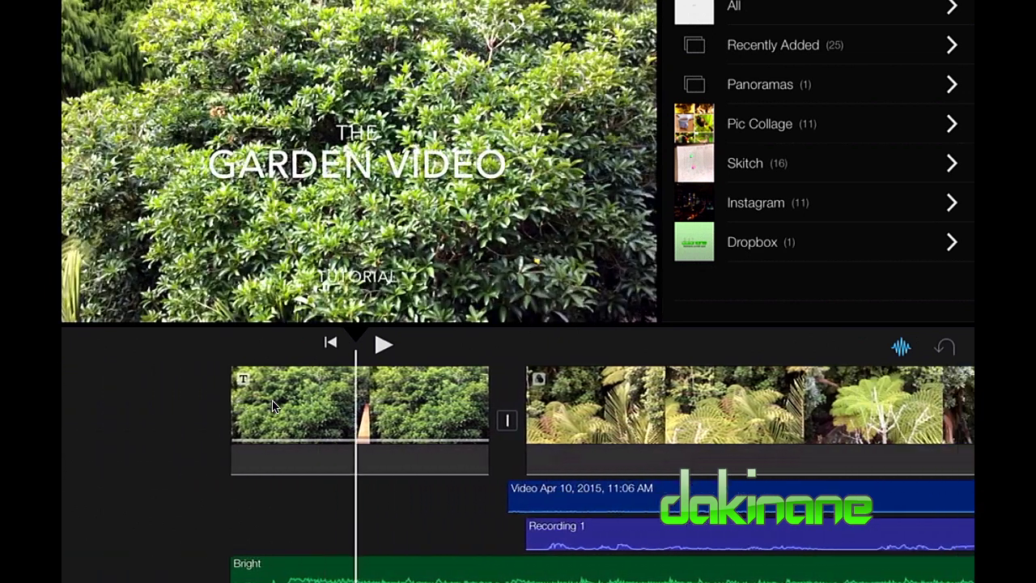
pyautogui.hscroll(-3, 273, 406)
pyautogui.hscroll(4, 273, 406)
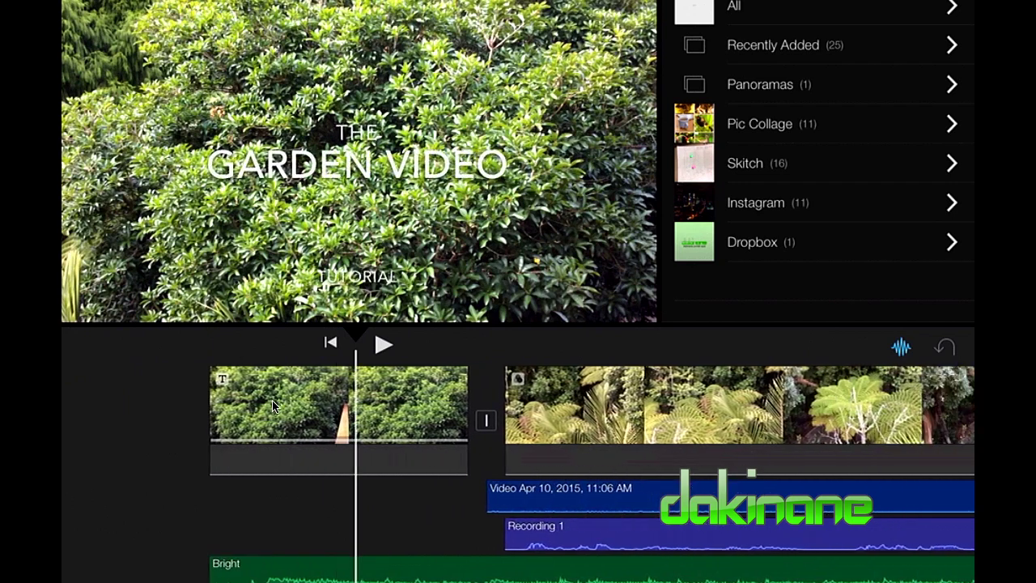
pyautogui.hscroll(-2, 273, 407)
pyautogui.hscroll(-3, 273, 406)
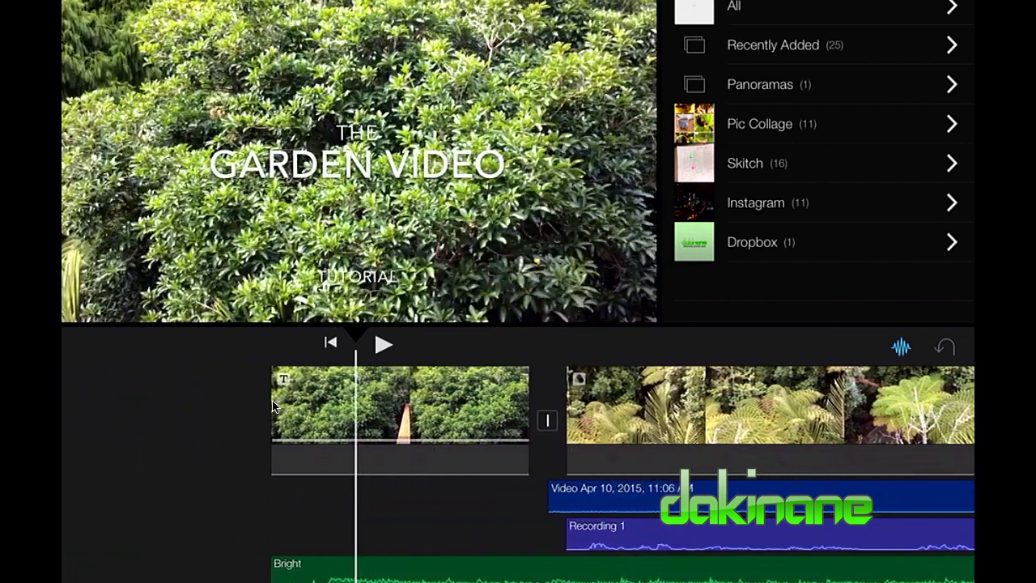
# - Examine the change from the shrub clip to the fern clip, checking how the title behaves around the cut
pyautogui.hscroll(5, 273, 406)
pyautogui.hscroll(2, 273, 406)
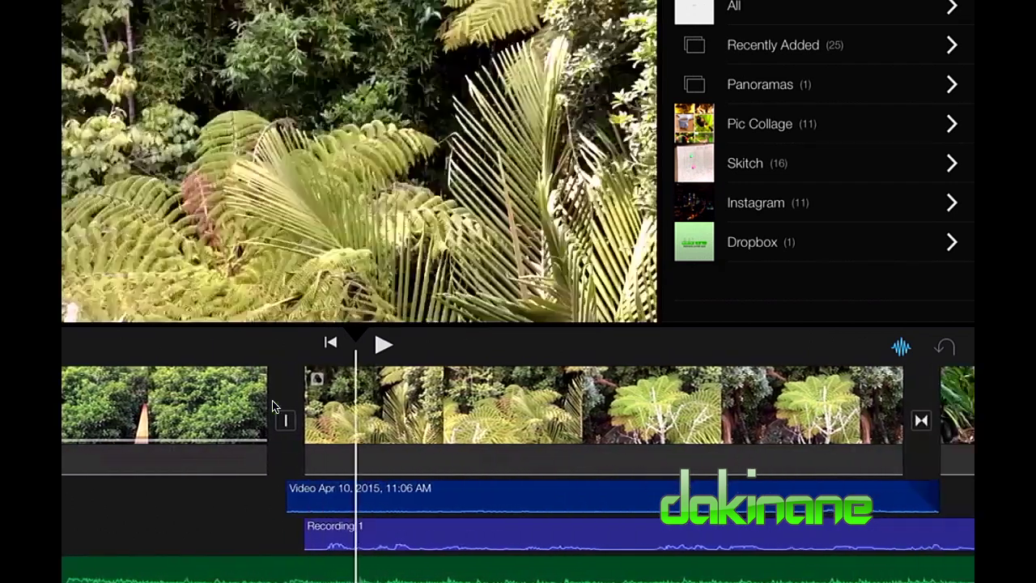
pyautogui.hscroll(-5, 273, 407)
pyautogui.hscroll(6, 273, 406)
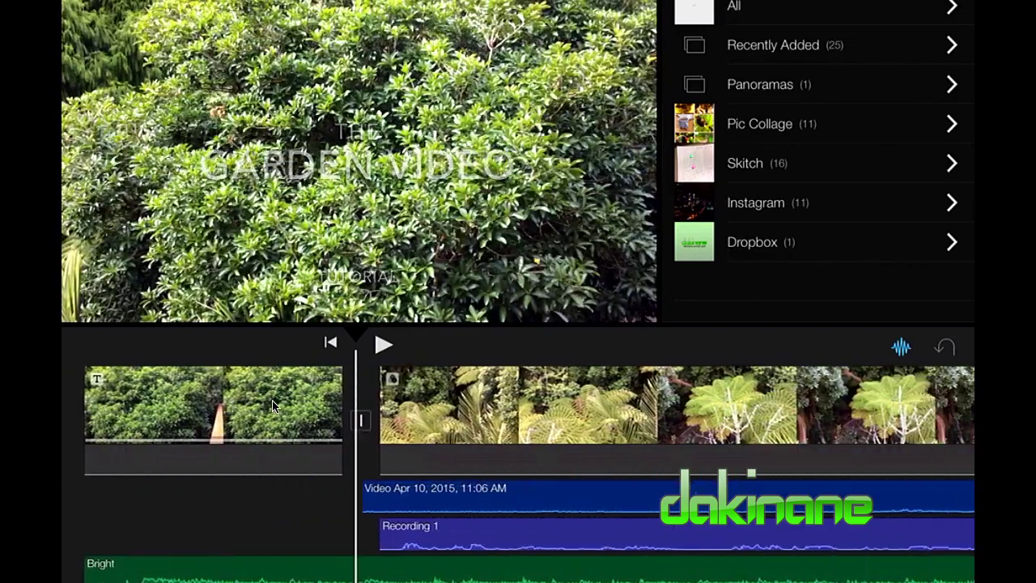
pyautogui.hscroll(-4, 272, 400)
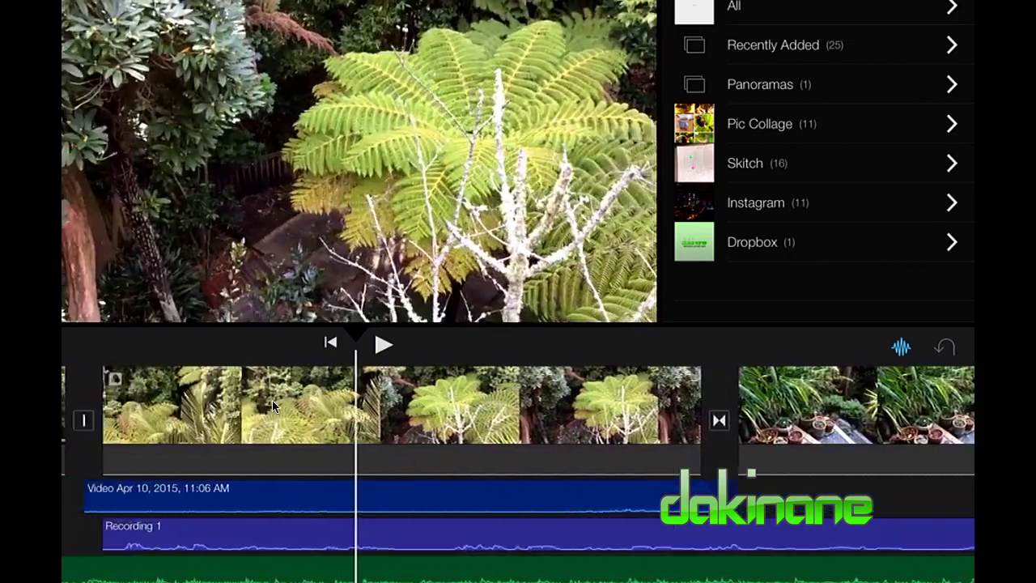
pyautogui.hscroll(3, 272, 399)
pyautogui.hscroll(-2, 272, 400)
pyautogui.hscroll(-3, 273, 407)
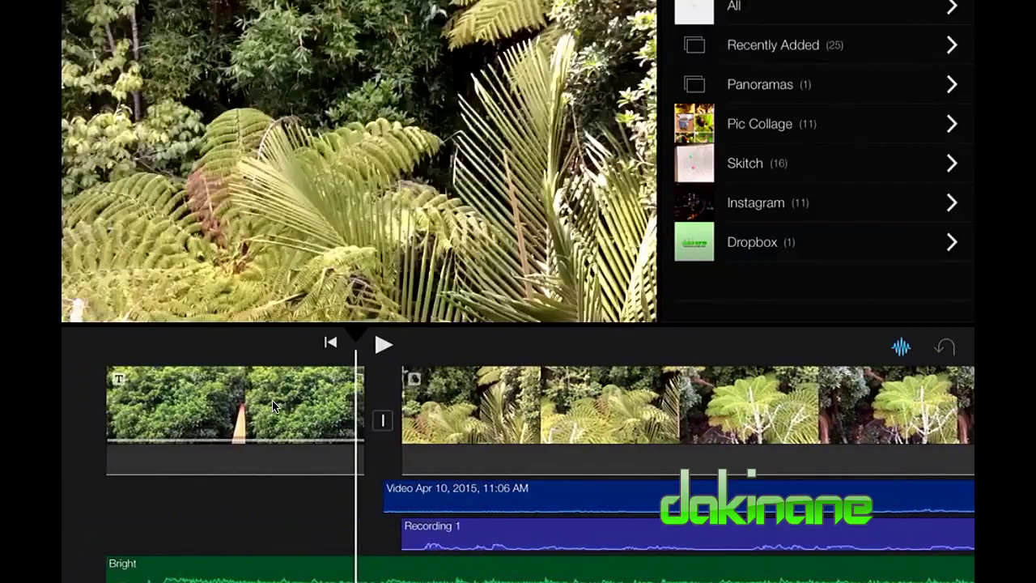
# - Select the fern clip after the opening shrub clip and apply the Focus title style to it
pyautogui.hscroll(1, 274, 407)
pyautogui.hscroll(-3, 273, 406)
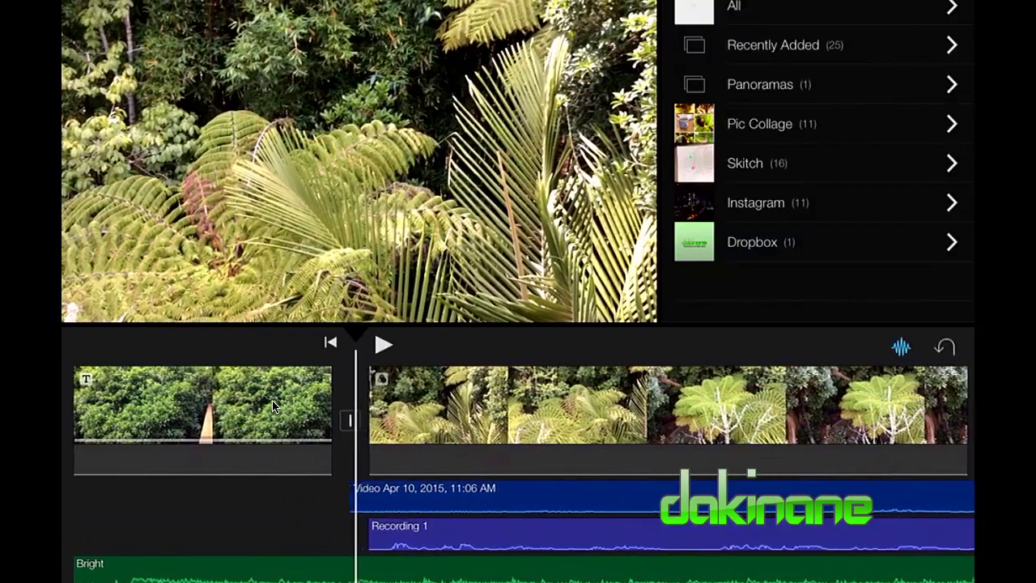
pyautogui.hscroll(4, 273, 406)
pyautogui.click(648, 404)
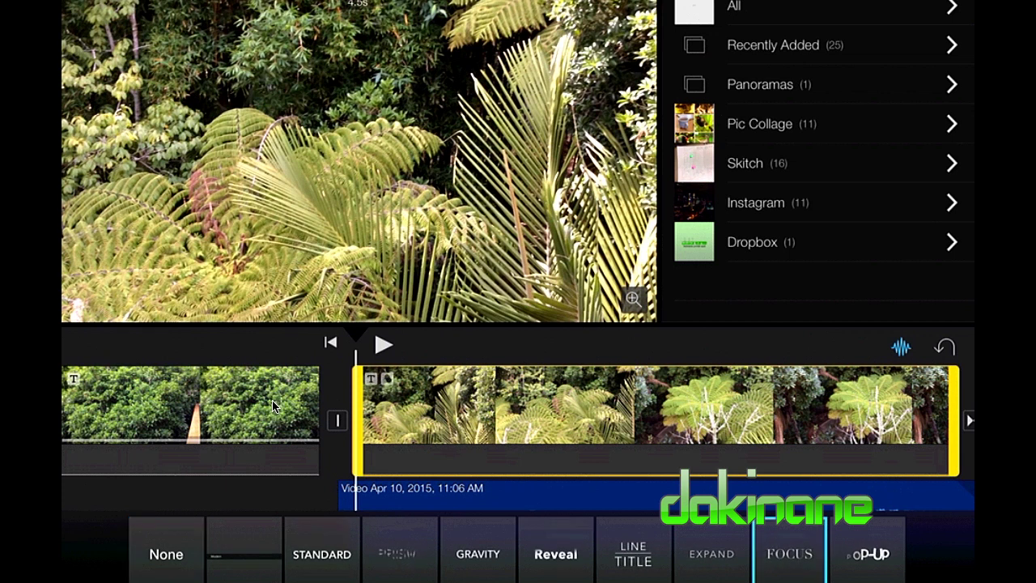
# - Preview the Focus title across the whole fern clip, from the preceding cut to the potted-plants clip
pyautogui.hscroll(5, 272, 407)
pyautogui.hscroll(-5, 272, 406)
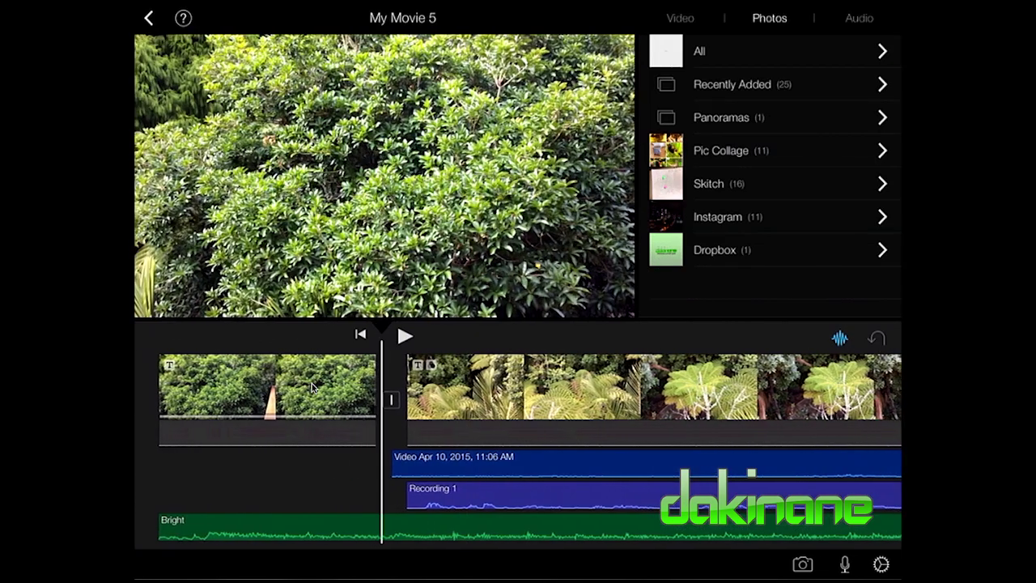
pyautogui.hscroll(2, 312, 387)
pyautogui.hscroll(-3, 312, 387)
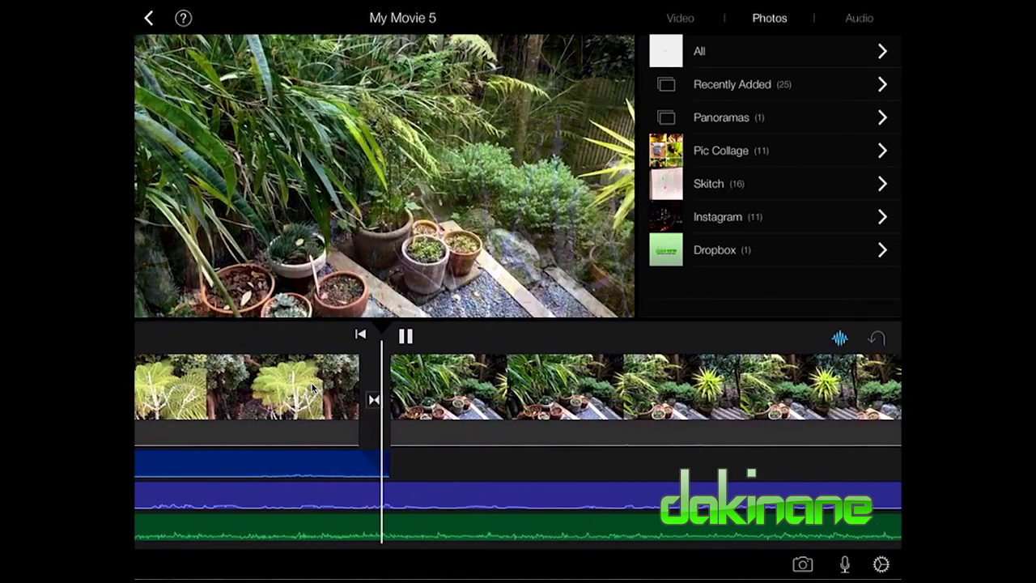
pyautogui.click(312, 387)
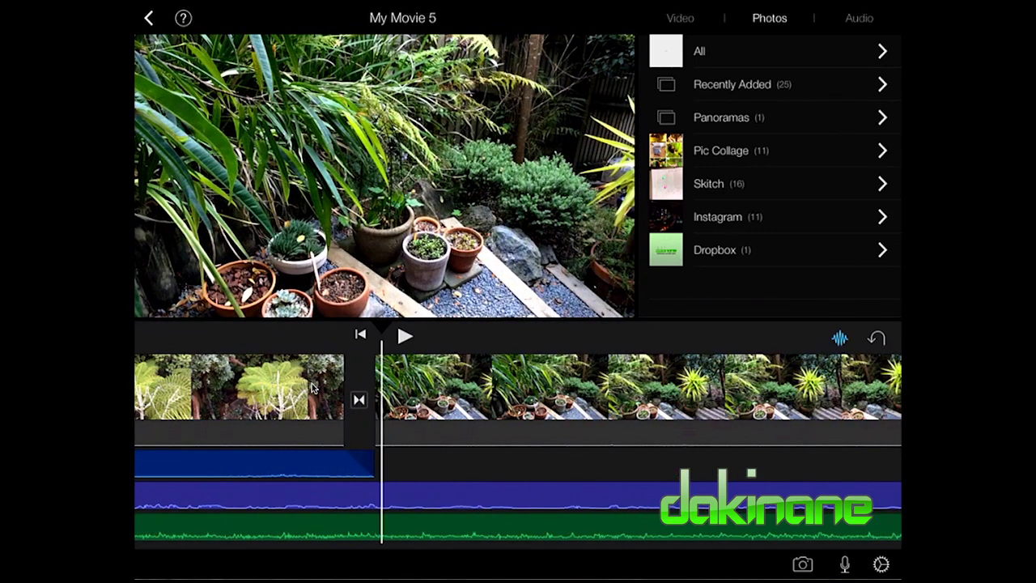
pyautogui.hscroll(-10, 312, 382)
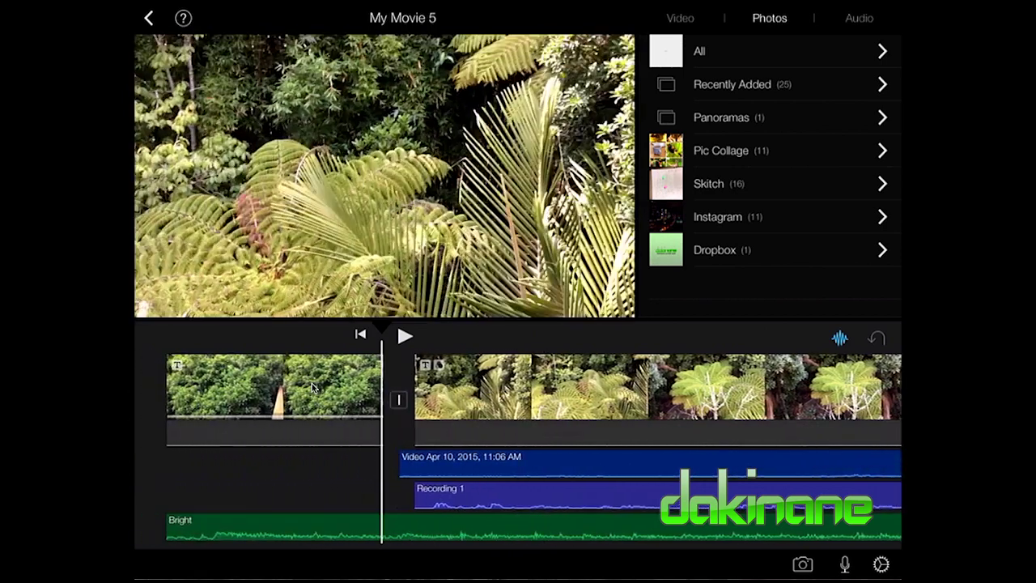
pyautogui.hscroll(5, 311, 383)
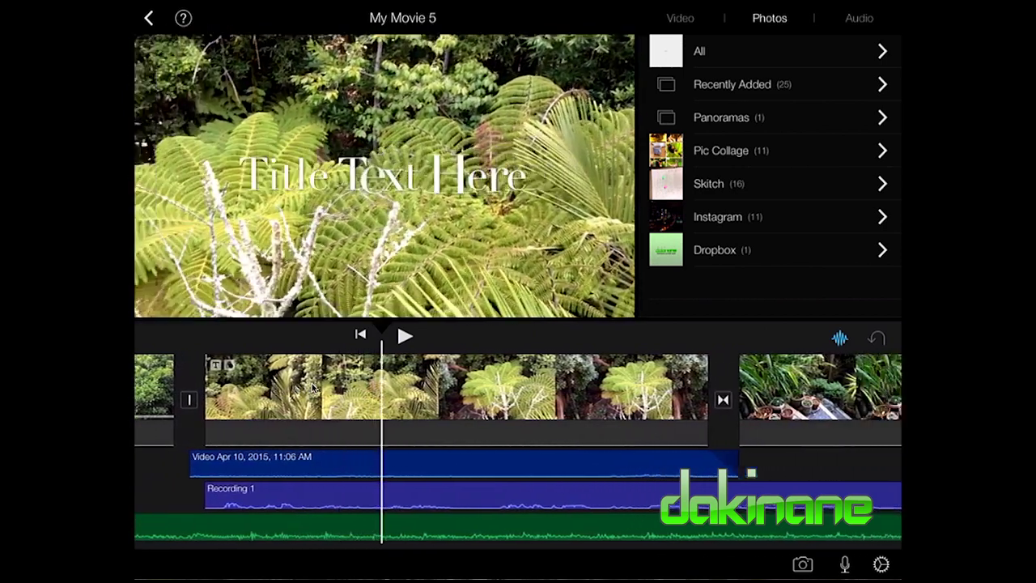
pyautogui.hscroll(6, 312, 388)
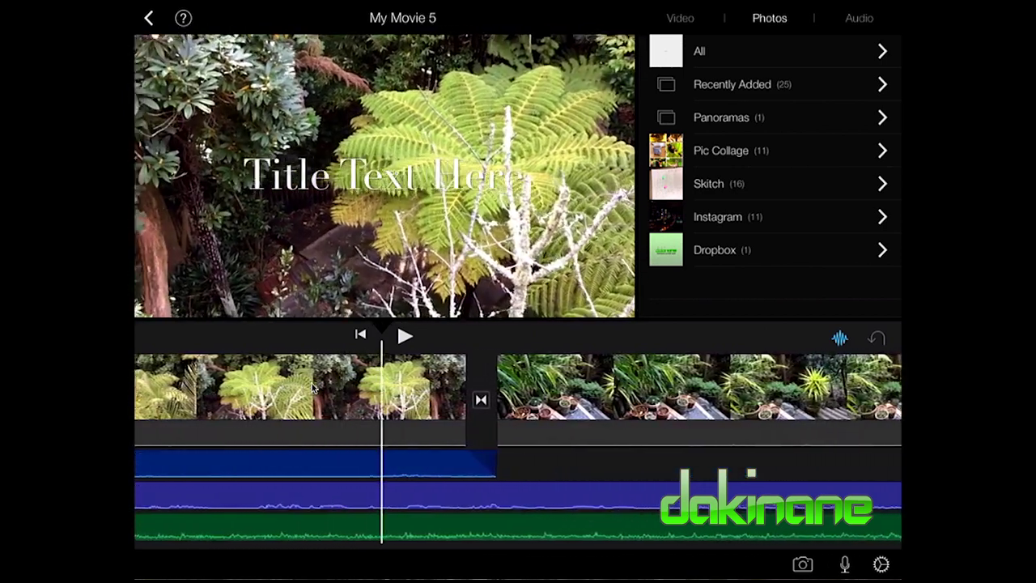
pyautogui.hscroll(-10, 314, 387)
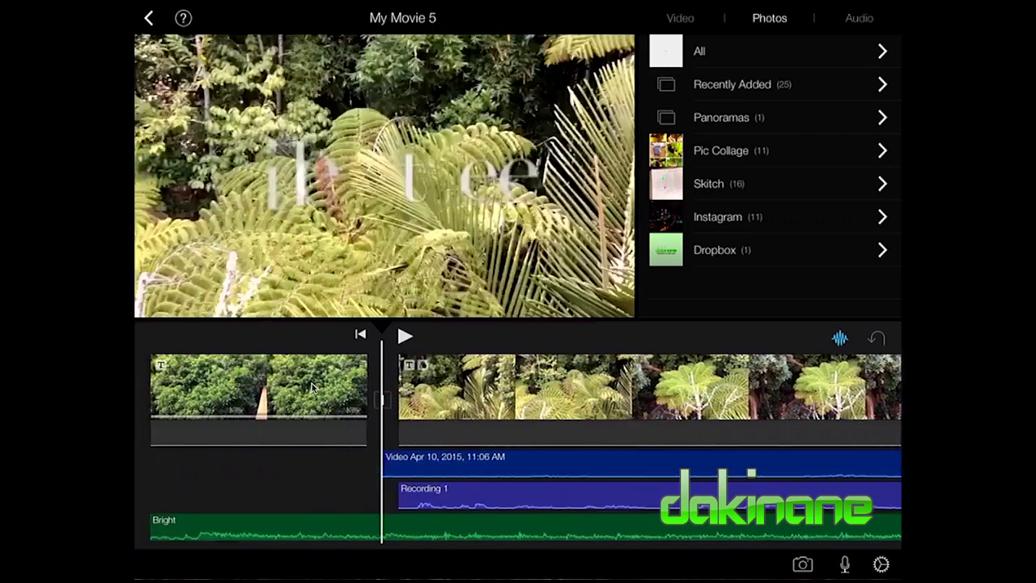
pyautogui.hscroll(10, 312, 389)
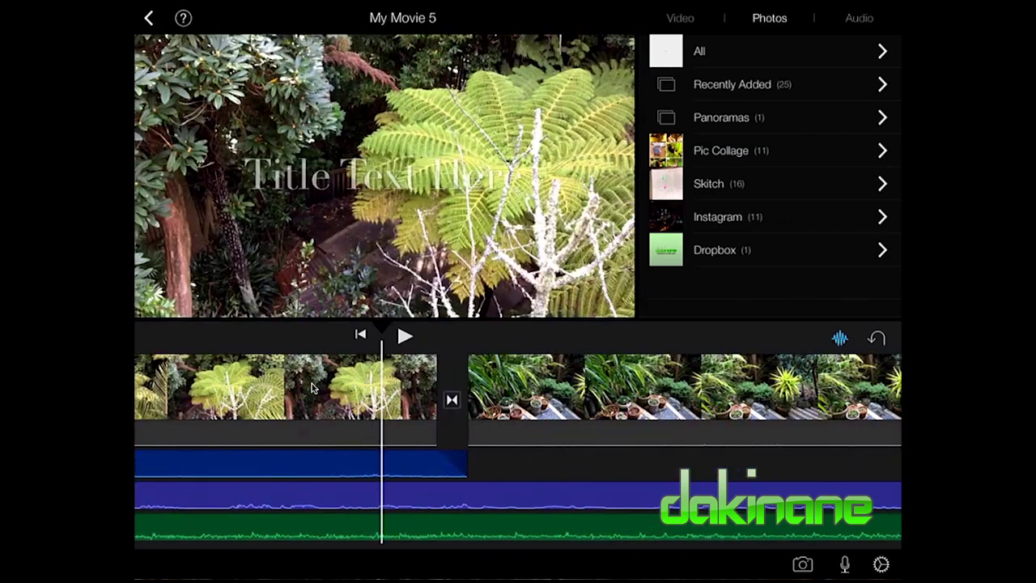
# - Examine the opening section of the potted-plants clip that follows the fern clip
pyautogui.hscroll(8, 312, 389)
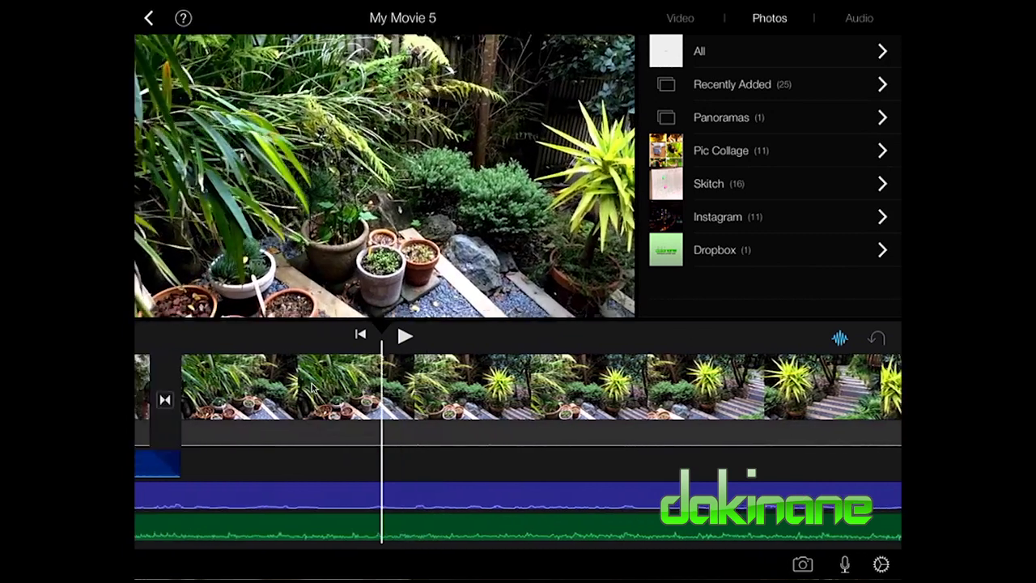
pyautogui.hscroll(-5, 312, 389)
pyautogui.hscroll(5, 312, 388)
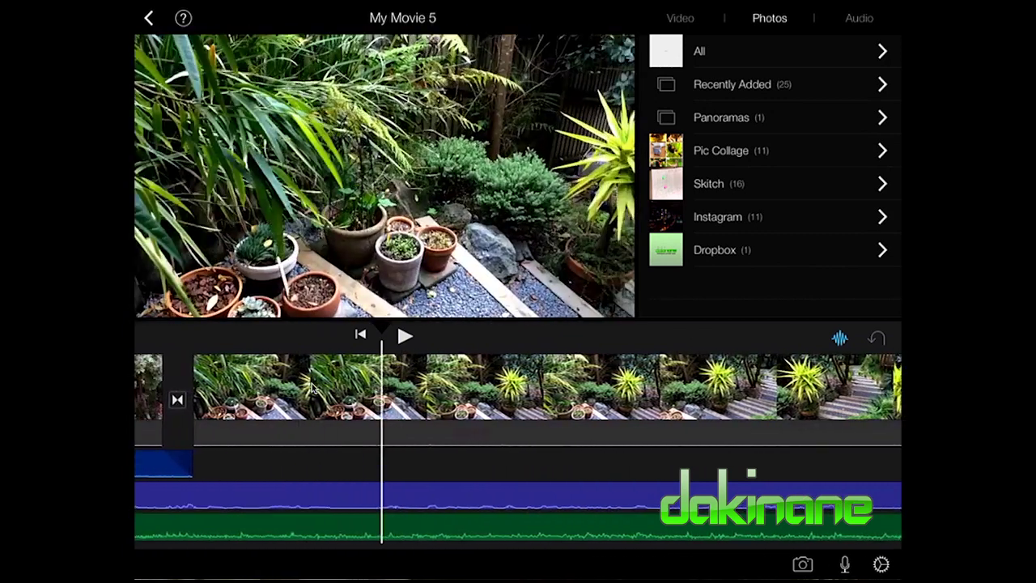
pyautogui.hscroll(-3, 312, 389)
pyautogui.hscroll(1, 312, 388)
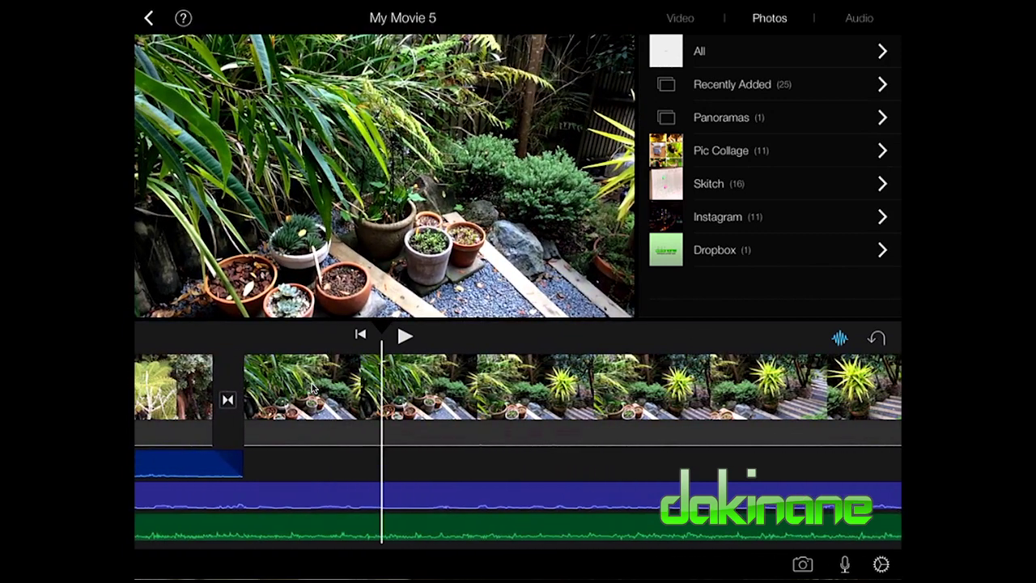
pyautogui.hscroll(-5, 312, 385)
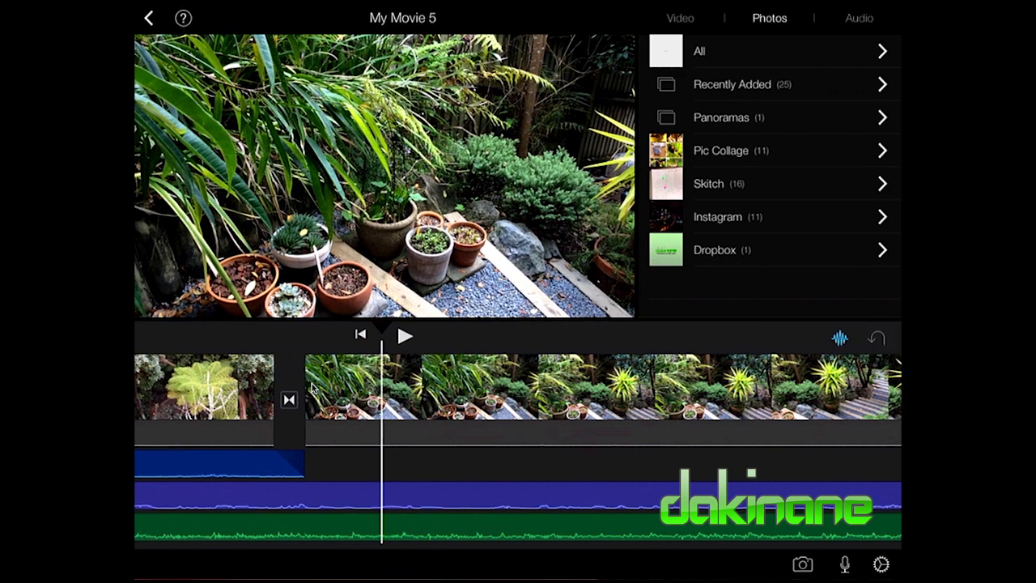
pyautogui.hscroll(3, 312, 384)
pyautogui.hscroll(3, 312, 387)
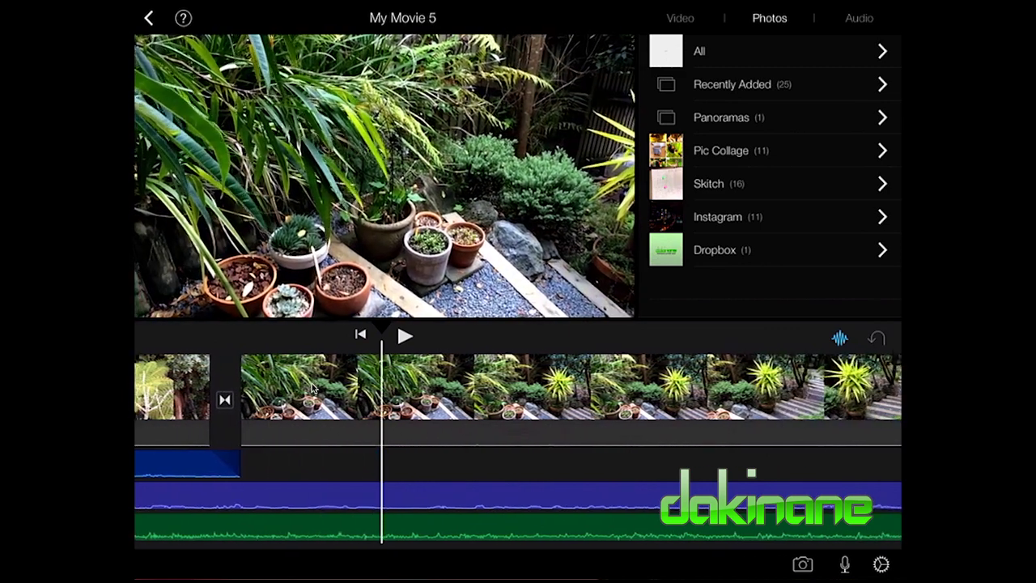
pyautogui.hscroll(-3, 311, 387)
pyautogui.hscroll(3, 312, 387)
pyautogui.hscroll(2, 312, 389)
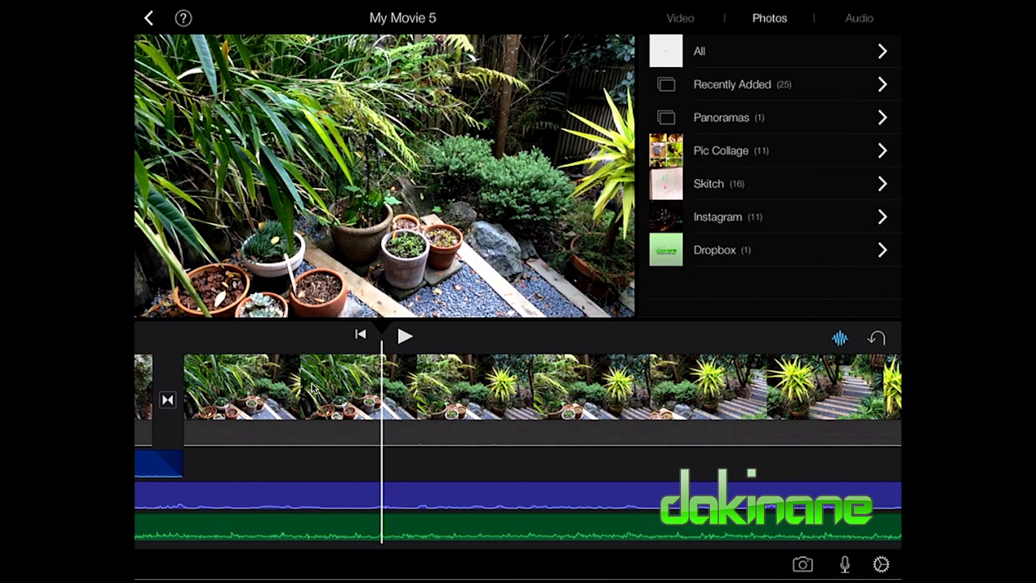
pyautogui.hscroll(10, 312, 389)
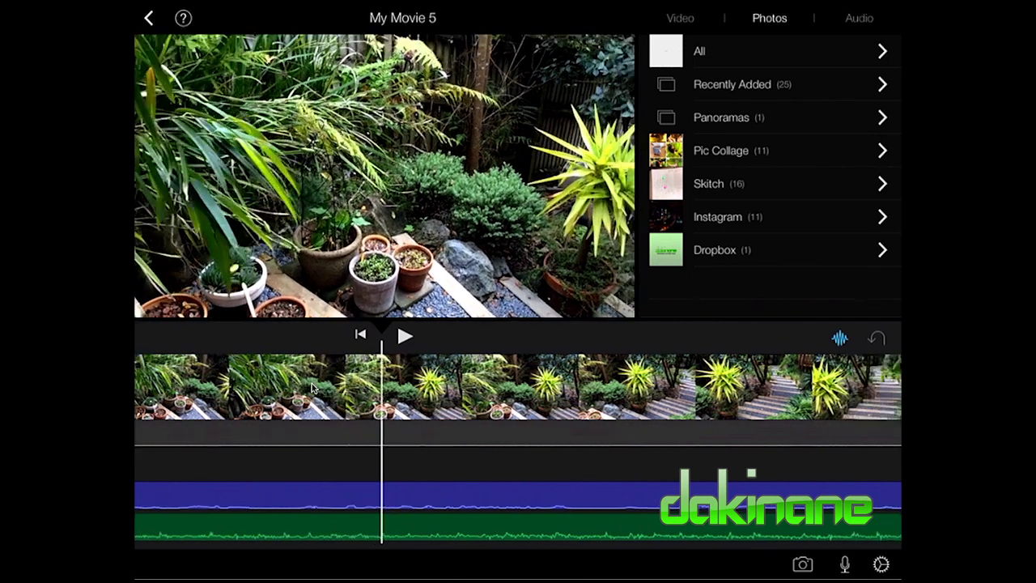
# - Split the potted-plants clip at two points near its start, isolating a short middle section about 1.9 s long
pyautogui.hscroll(-3, 312, 389)
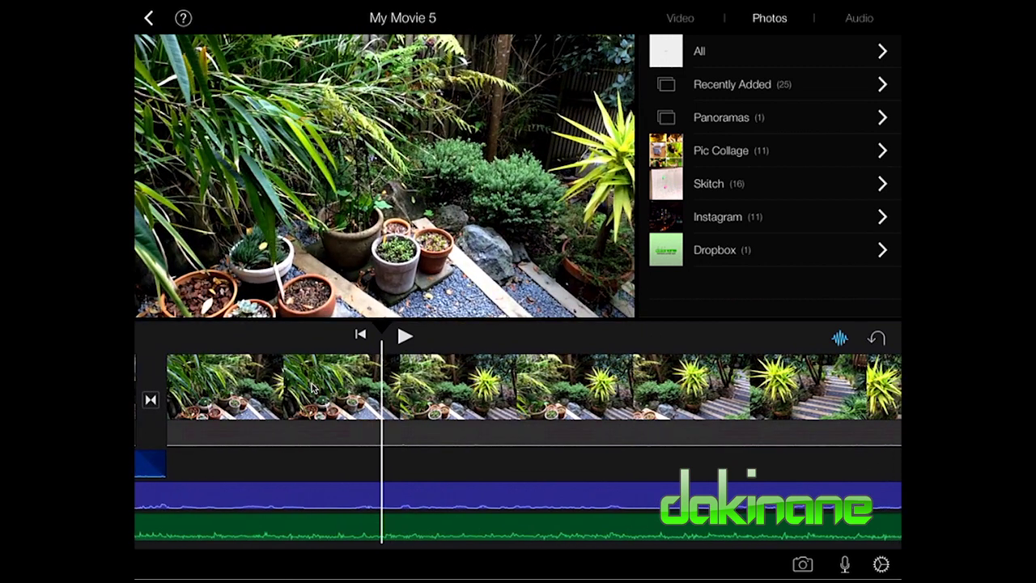
pyautogui.click(312, 389)
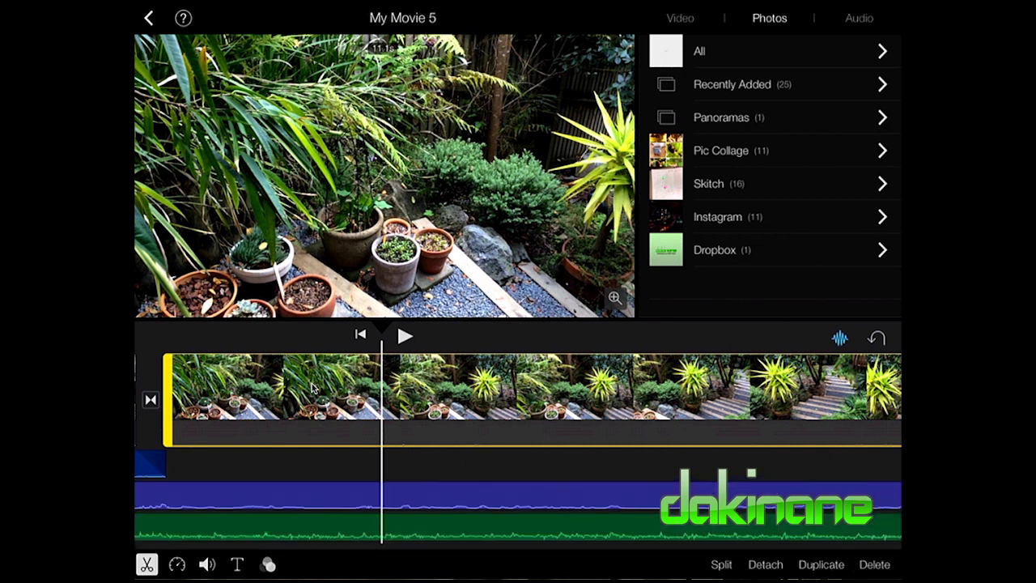
pyautogui.press('super+b')
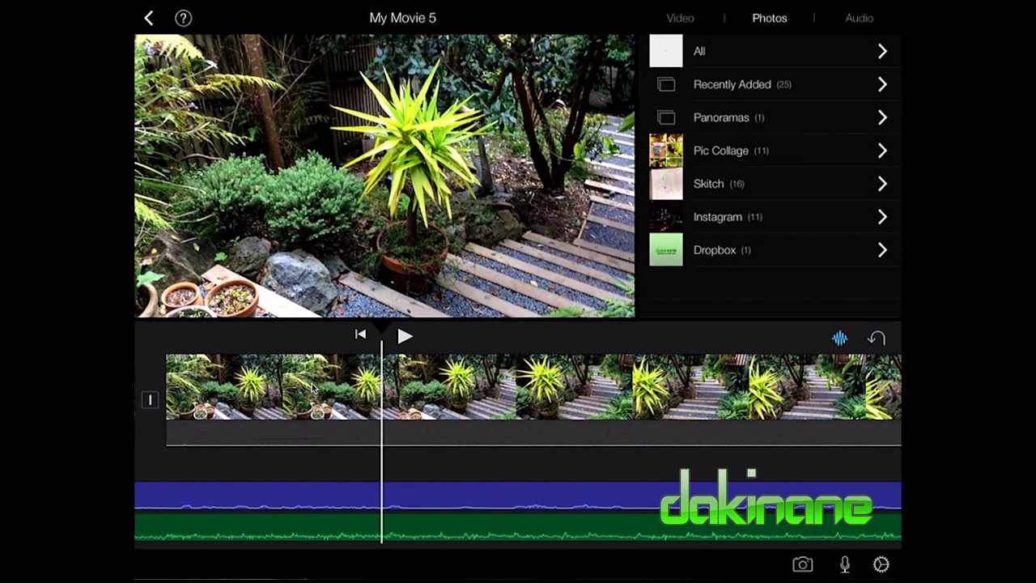
pyautogui.click(313, 388)
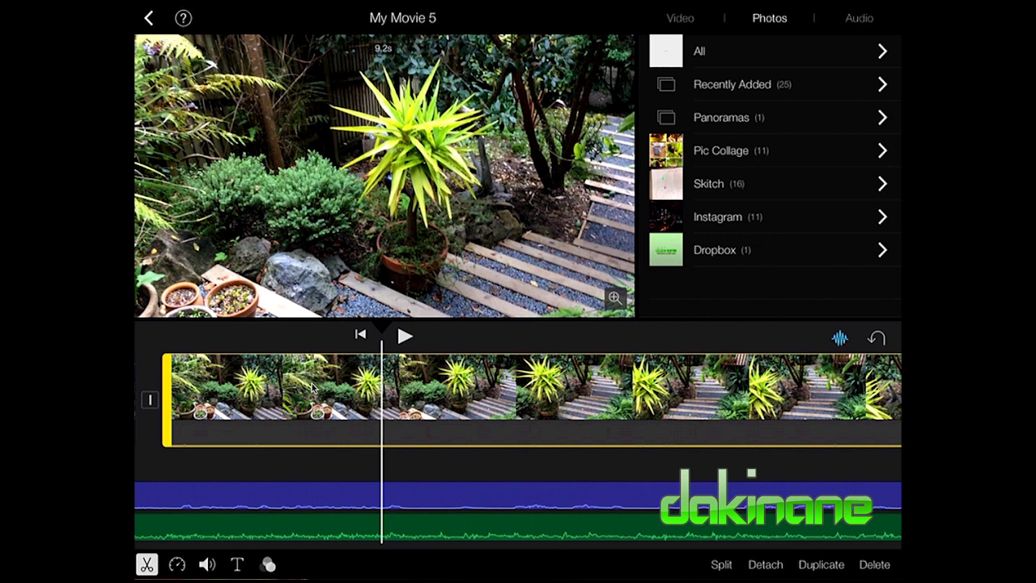
pyautogui.press('super+b')
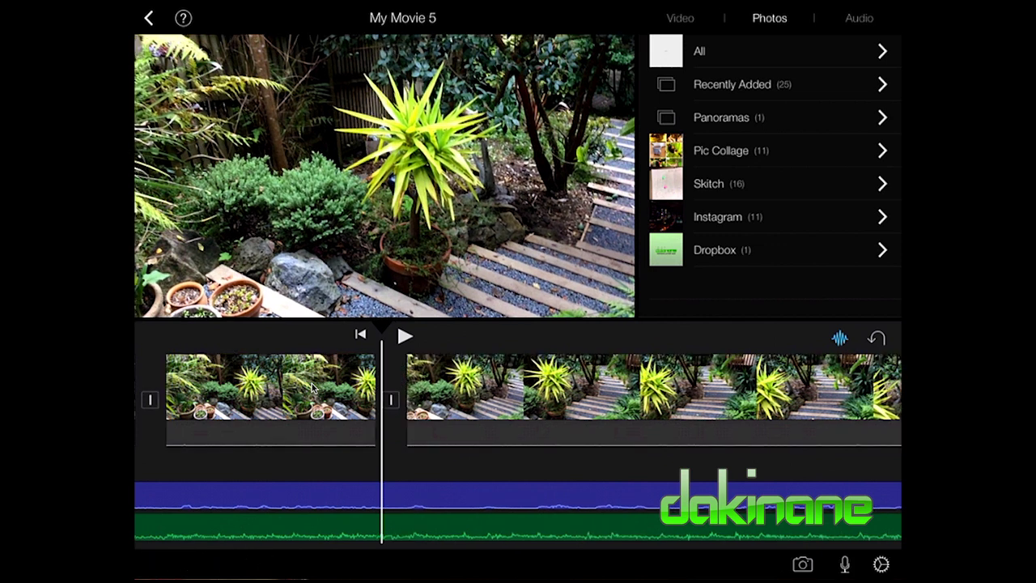
# - Select the short middle section of the split potted-plants clip and apply the Reveal title style to it
pyautogui.hscroll(-4, 314, 389)
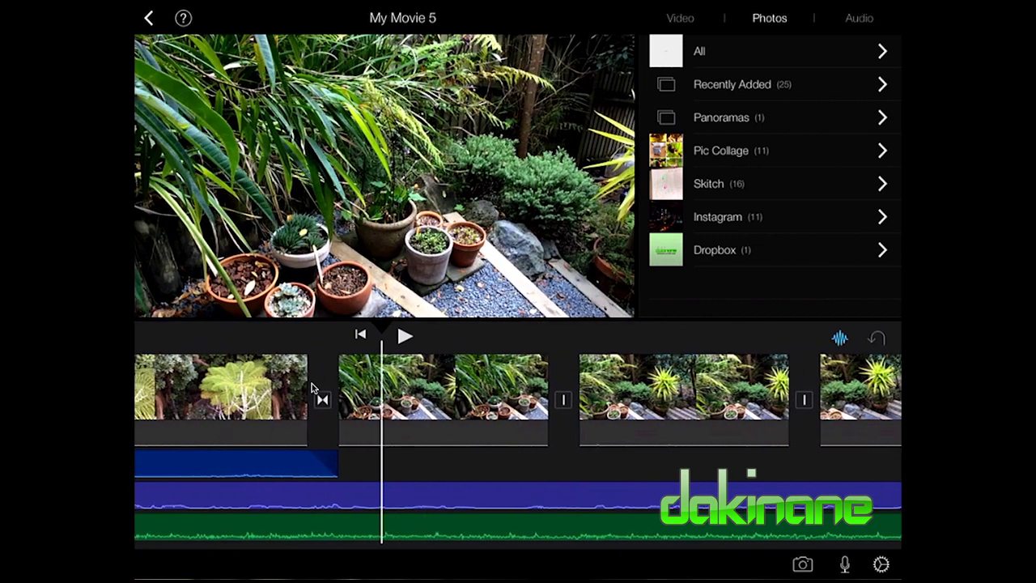
pyautogui.hscroll(5, 314, 388)
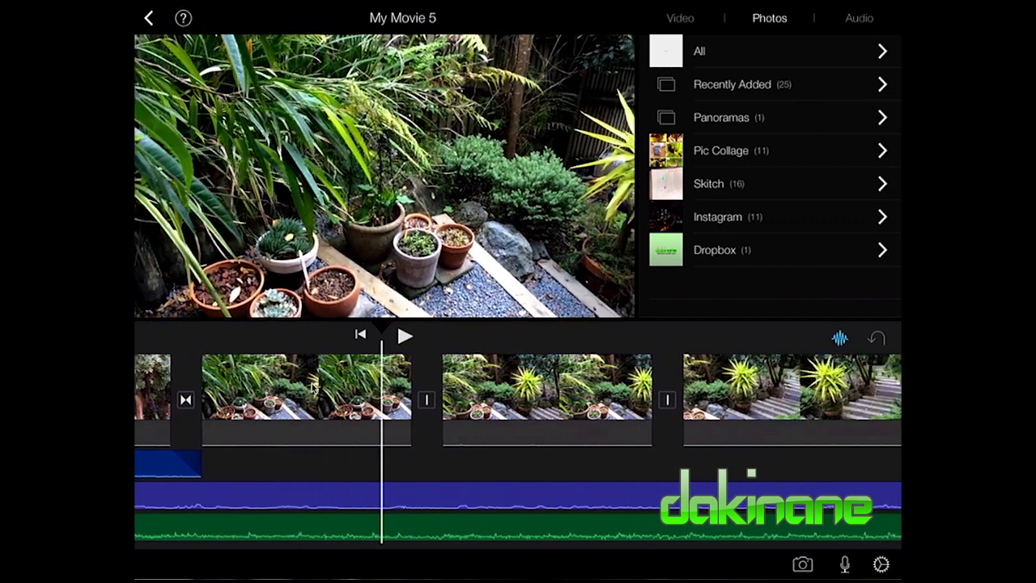
pyautogui.hscroll(4, 314, 388)
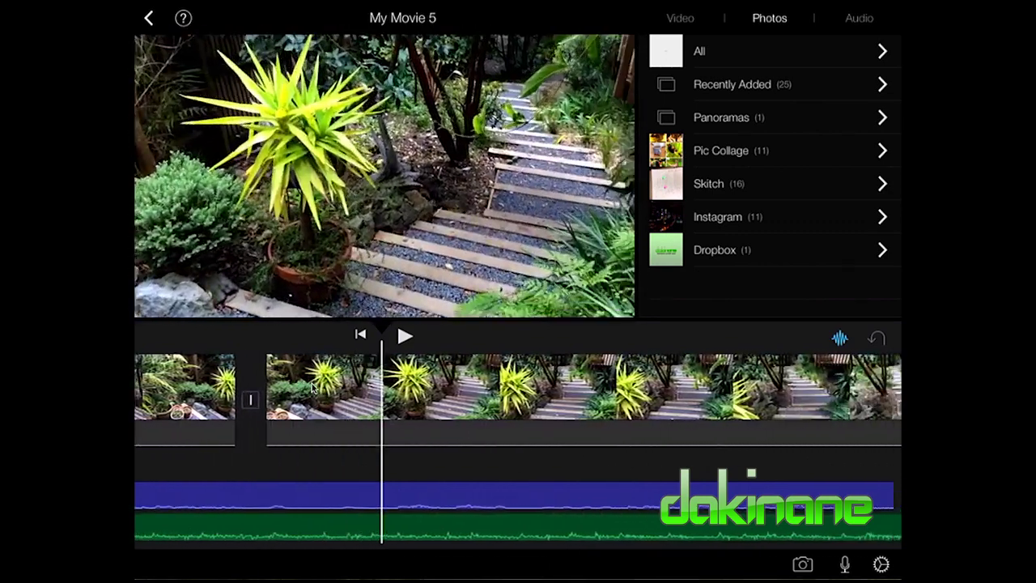
pyautogui.hscroll(-5, 313, 389)
pyautogui.hscroll(-2, 313, 389)
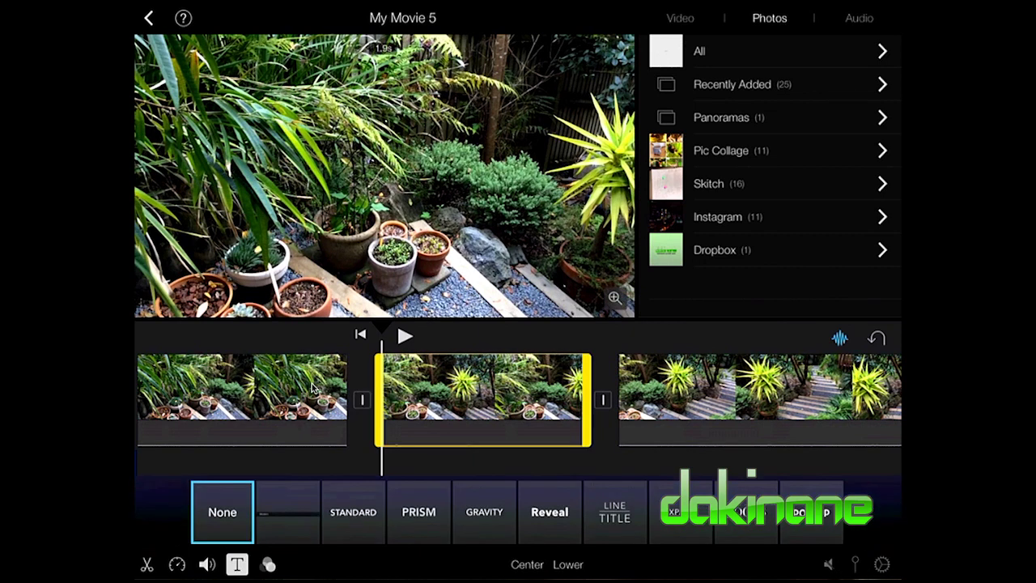
pyautogui.hscroll(3, 313, 388)
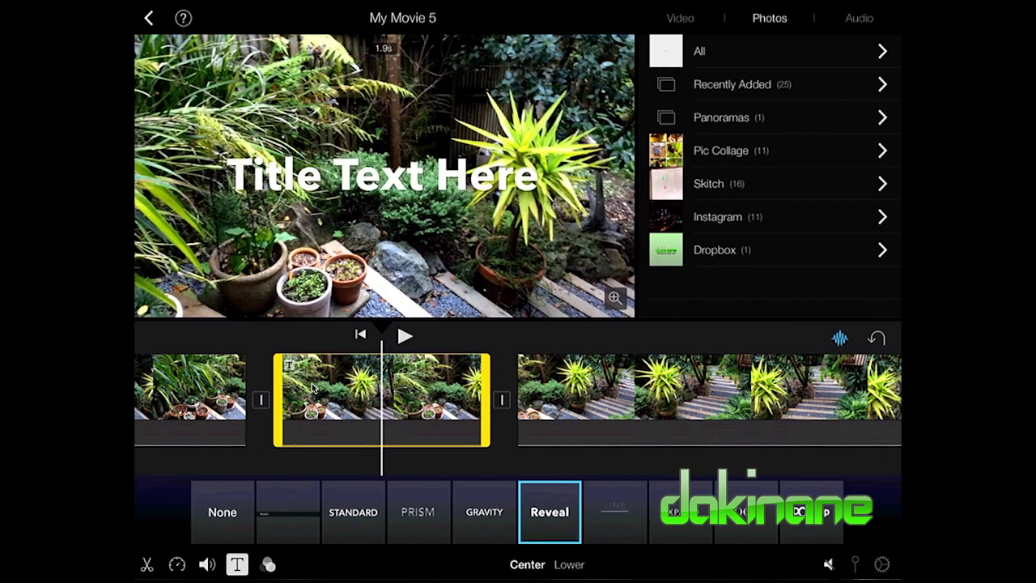
pyautogui.click(312, 383)
# - Examine the three potted-plants sections around both cuts, checking where the Reveal title starts and ends
pyautogui.hscroll(-5, 311, 387)
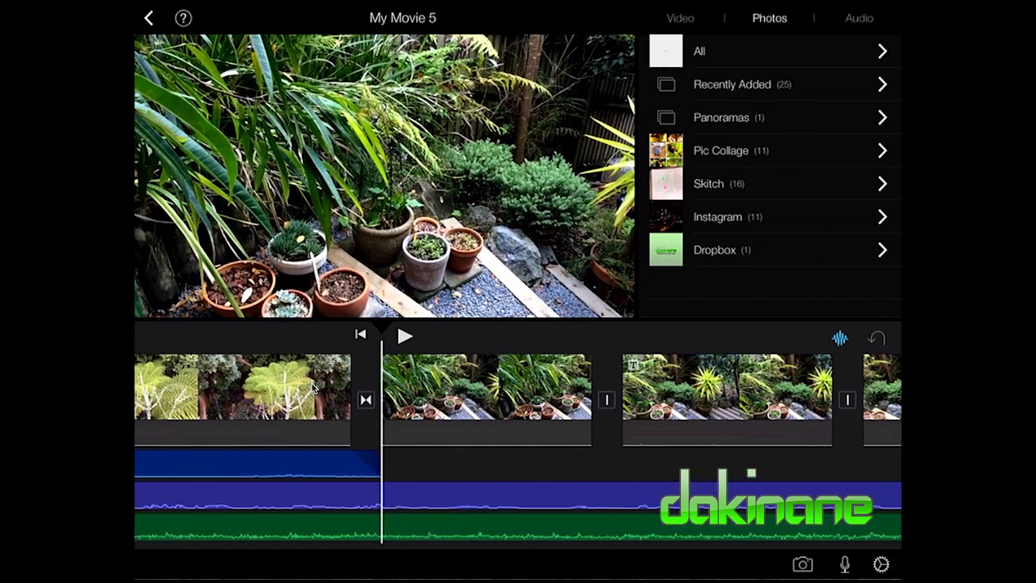
pyautogui.hscroll(4, 312, 387)
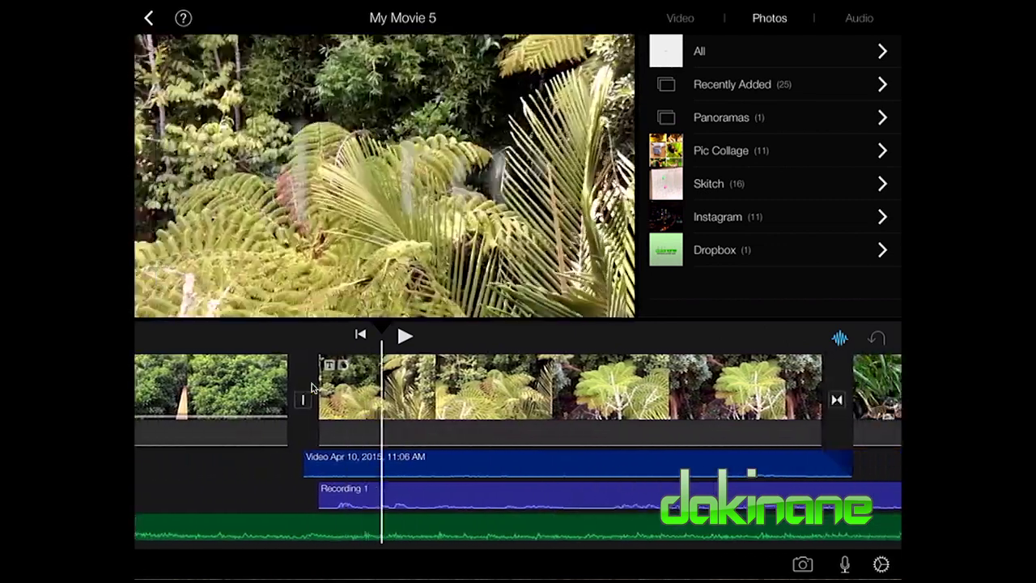
pyautogui.hscroll(10, 312, 385)
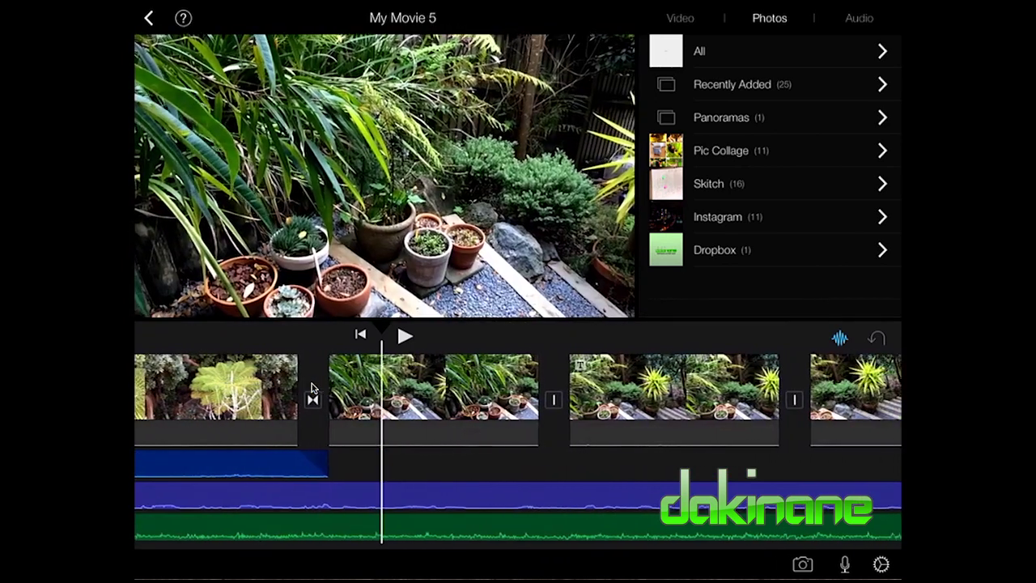
pyautogui.hscroll(-3, 312, 387)
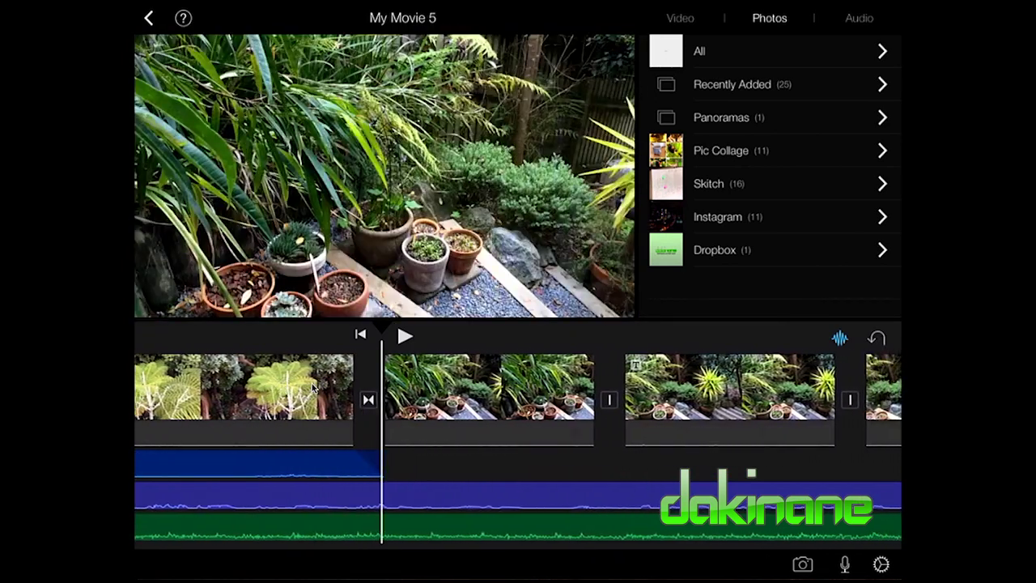
pyautogui.hscroll(5, 313, 389)
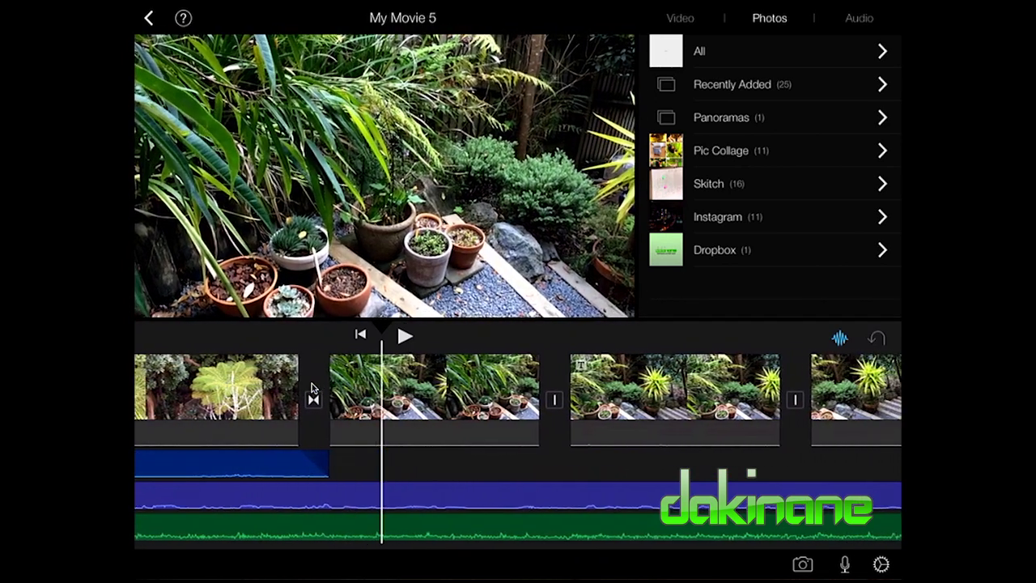
pyautogui.hscroll(3, 314, 389)
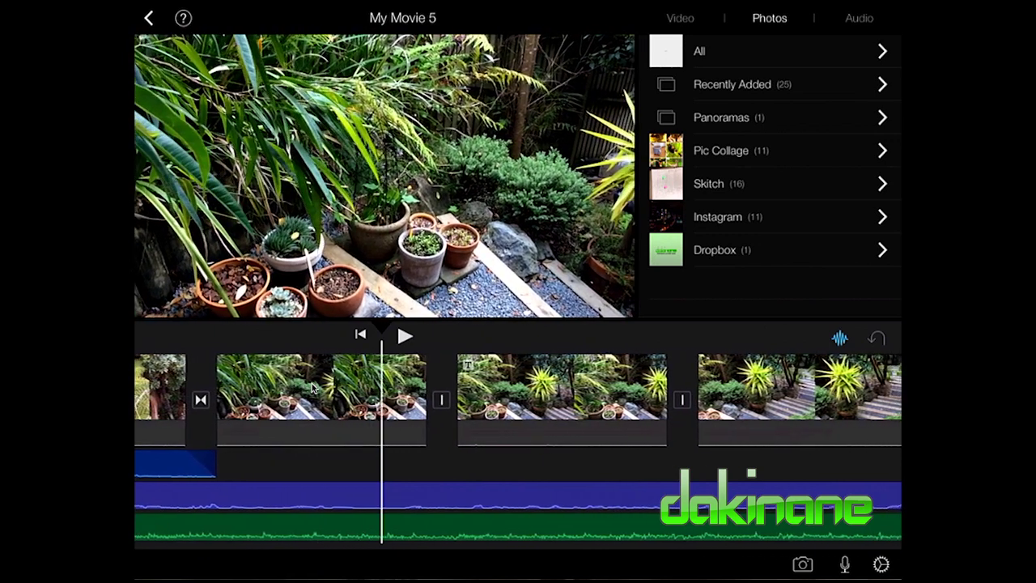
pyautogui.hscroll(5, 312, 388)
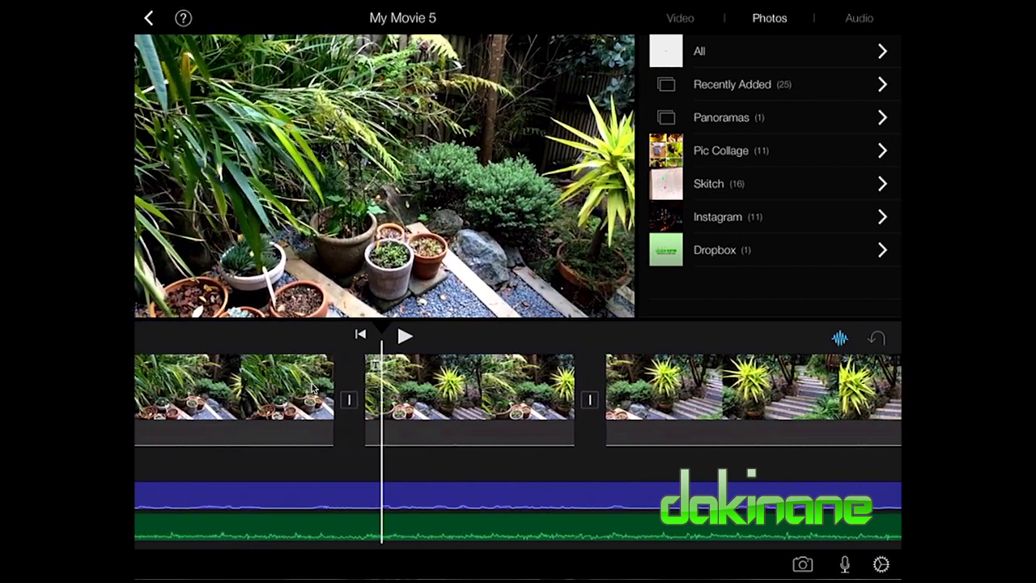
pyautogui.hscroll(4, 312, 388)
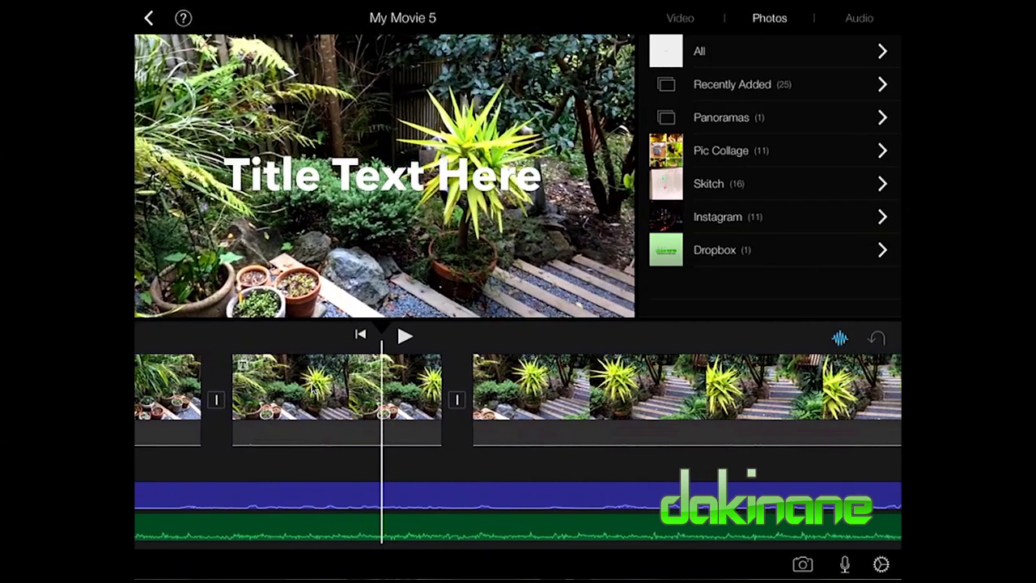
pyautogui.hscroll(2, 313, 389)
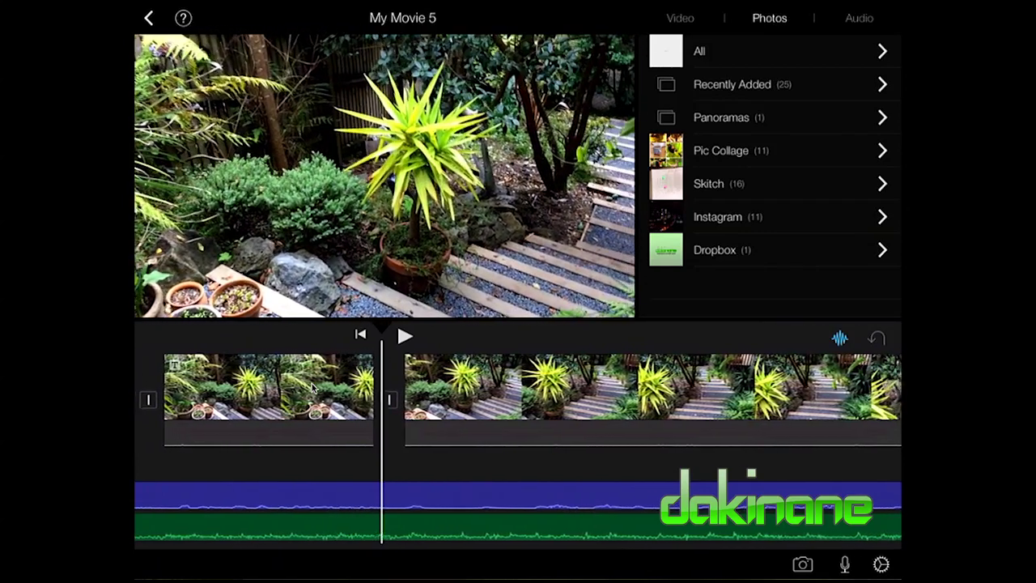
pyautogui.hscroll(3, 312, 388)
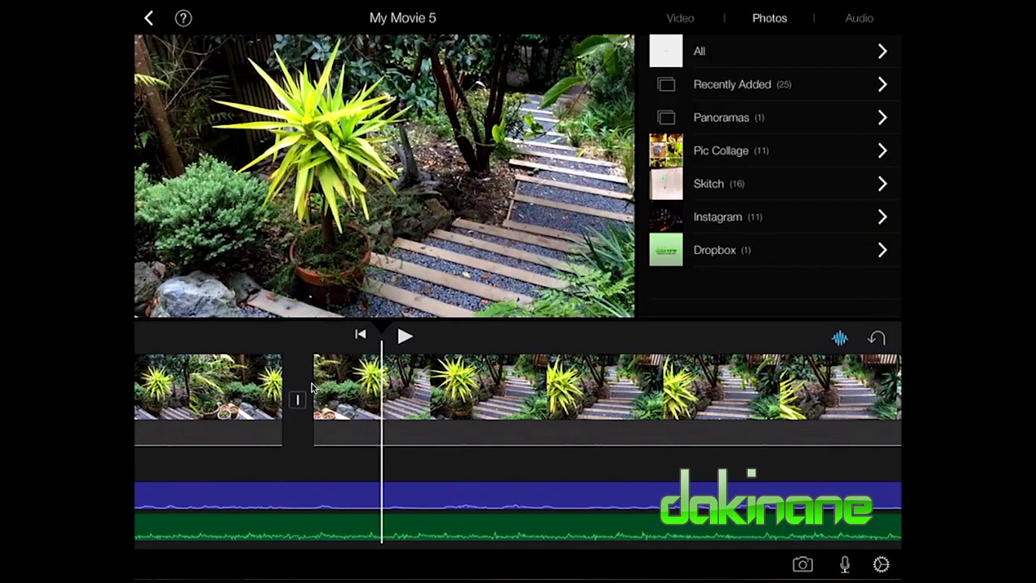
pyautogui.hscroll(4, 312, 388)
pyautogui.hscroll(-5, 313, 388)
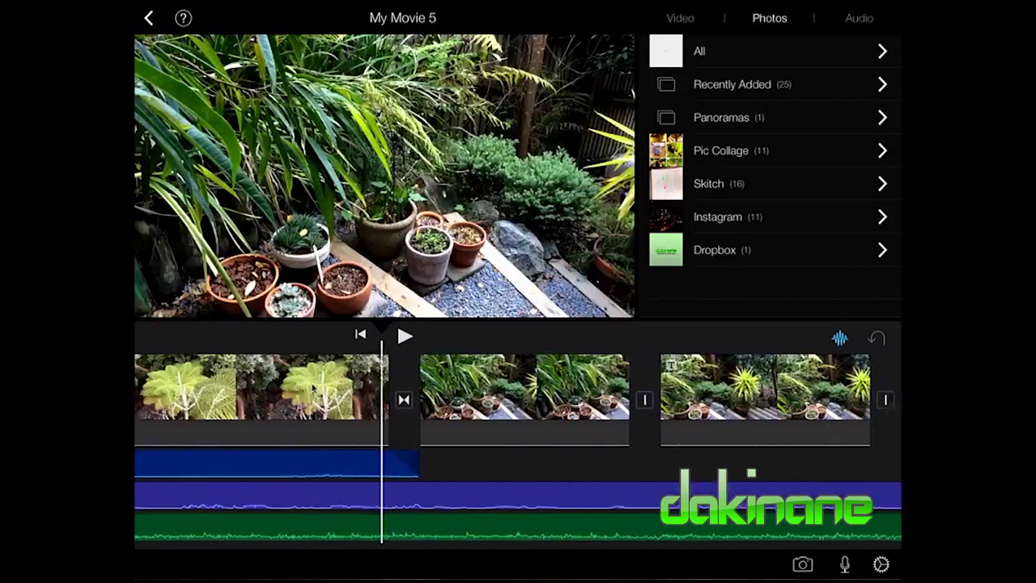
pyautogui.hscroll(5, 313, 388)
pyautogui.hscroll(-3, 313, 389)
pyautogui.hscroll(4, 313, 390)
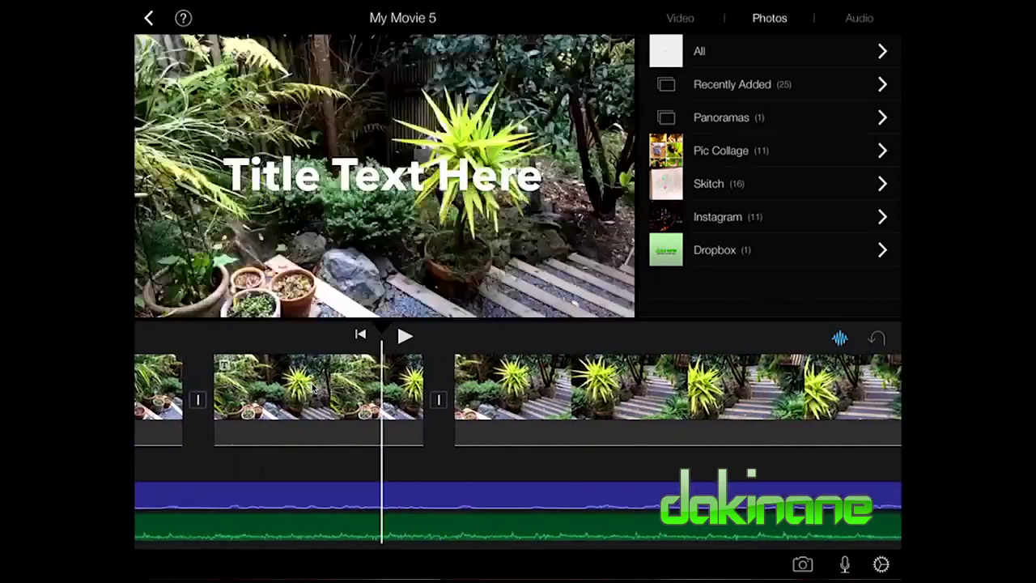
# - Review the titles on the opening shrub clip and the fern clip, continuing through to the long final potted-plants section
pyautogui.hscroll(-5, 312, 388)
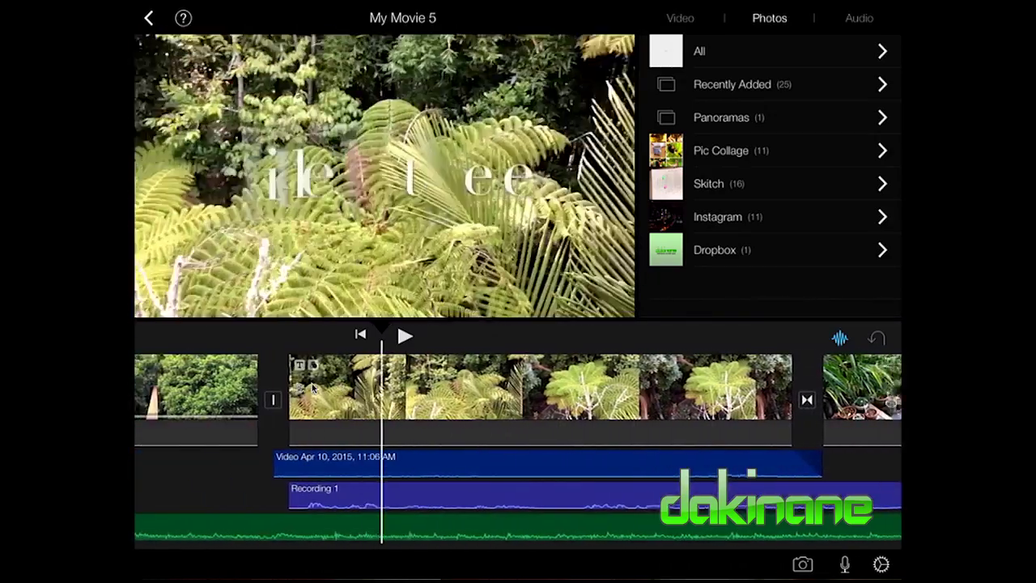
pyautogui.hscroll(4, 312, 388)
pyautogui.hscroll(-7, 312, 388)
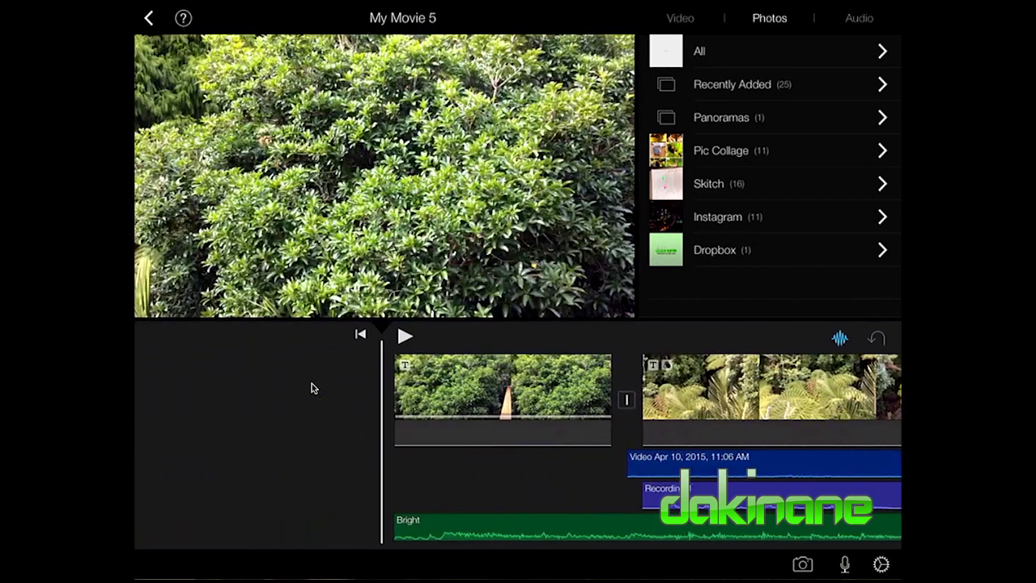
pyautogui.hscroll(4, 312, 387)
pyautogui.hscroll(-3, 312, 388)
pyautogui.hscroll(3, 313, 388)
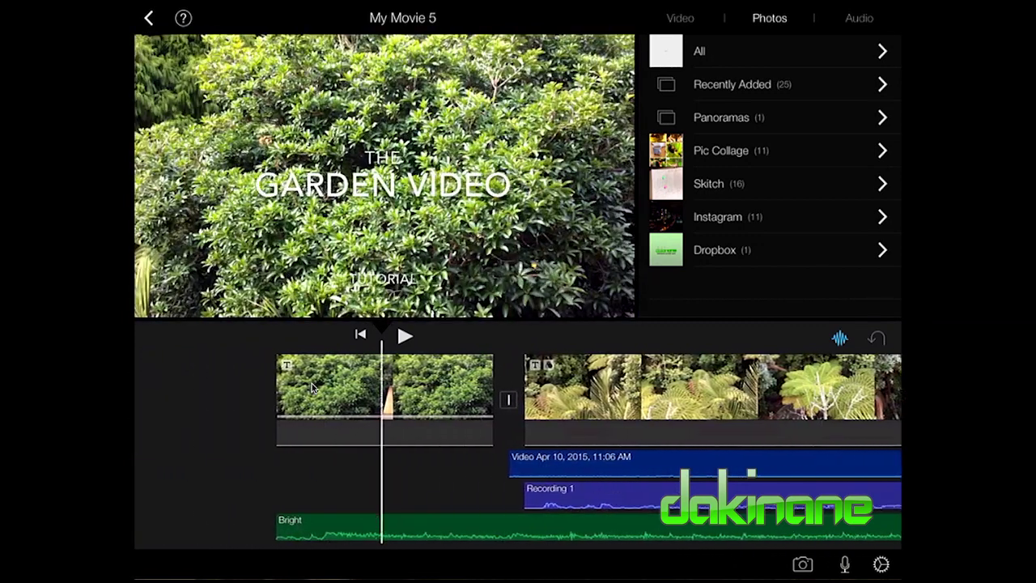
pyautogui.hscroll(-1, 312, 383)
pyautogui.hscroll(5, 311, 383)
pyautogui.hscroll(-2, 311, 383)
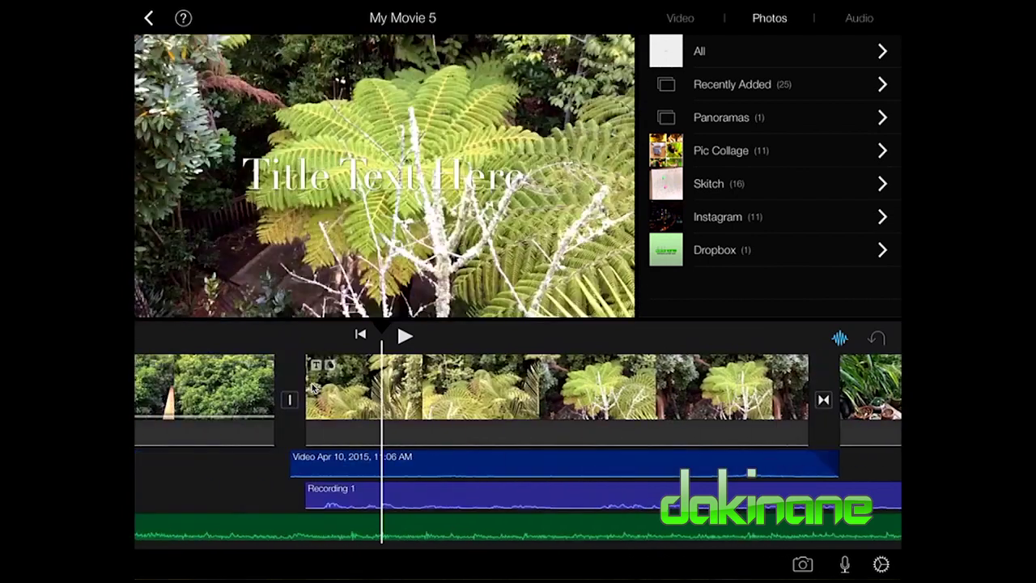
pyautogui.hscroll(10, 314, 388)
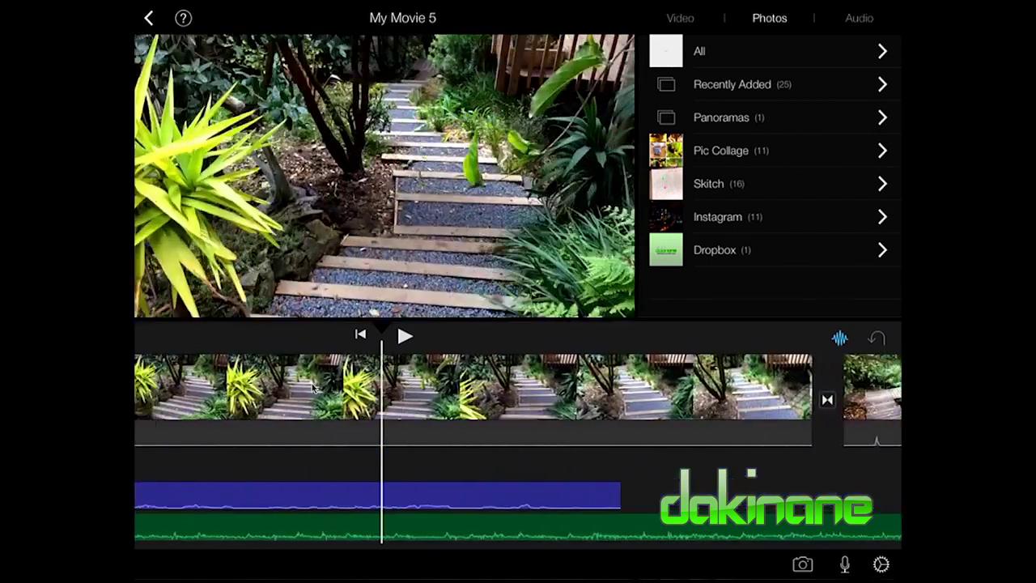
# - Examine how the Focus title spans the fern clip, from the first potted-plants section back to the clip's start
pyautogui.hscroll(-6, 312, 383)
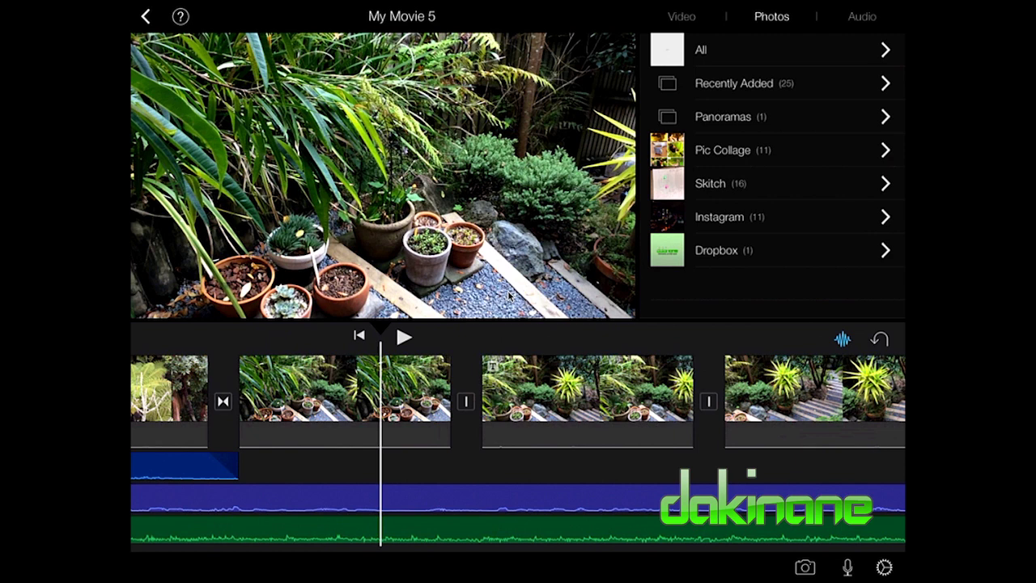
pyautogui.hscroll(-10, 518, 401)
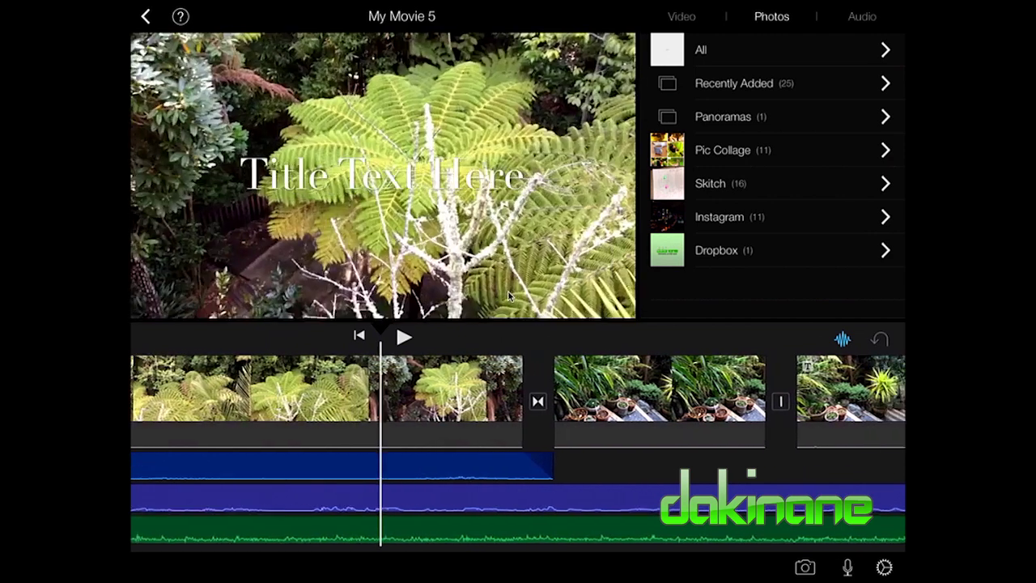
pyautogui.hscroll(-8, 518, 401)
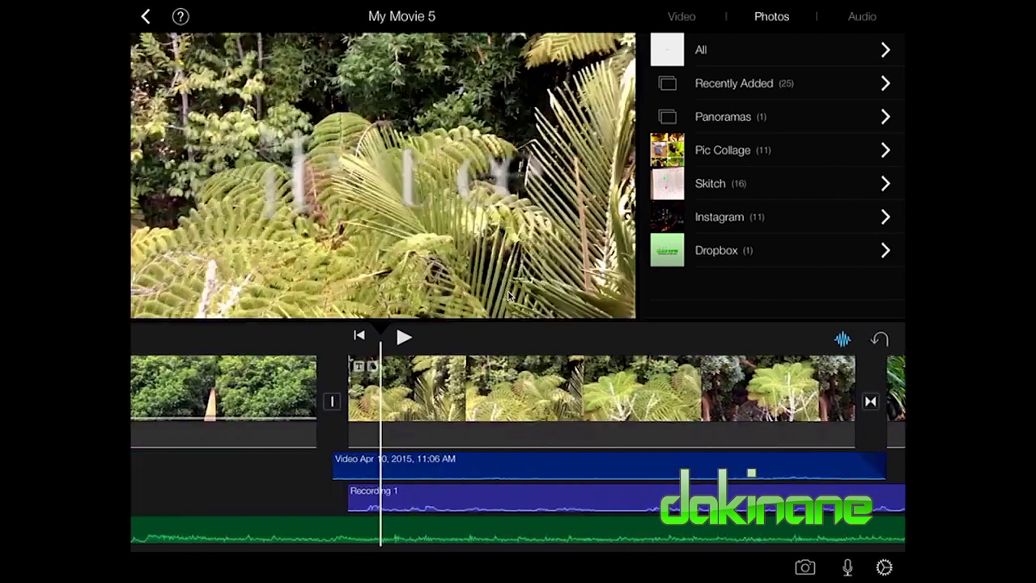
pyautogui.hscroll(-5, 518, 401)
pyautogui.hscroll(5, 518, 400)
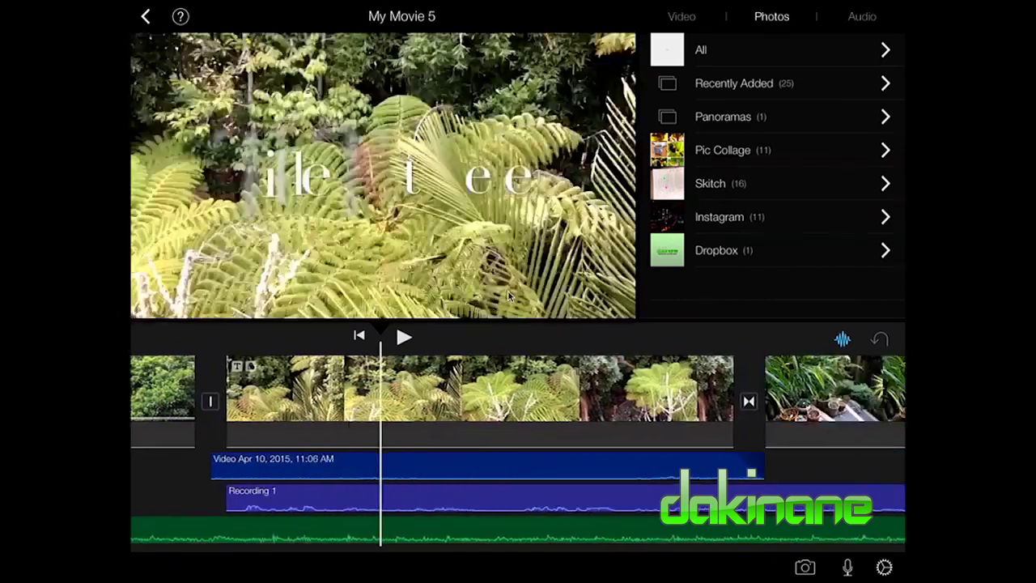
pyautogui.hscroll(-4, 518, 400)
pyautogui.hscroll(7, 518, 401)
# - Preview the potted-plants sections in order, comparing the titled middle section with the untitled ones on either side
pyautogui.hscroll(10, 518, 400)
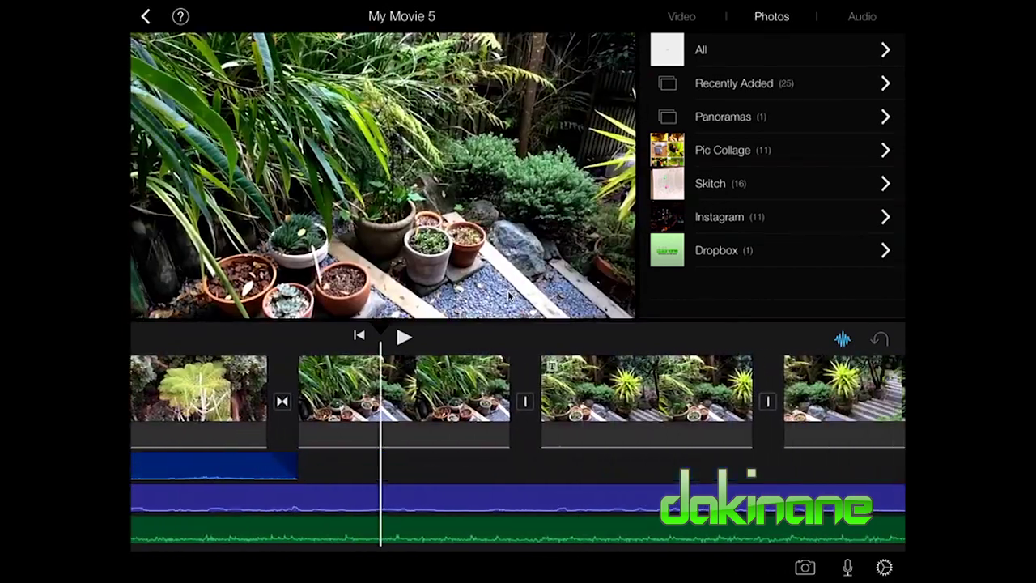
pyautogui.hscroll(5, 518, 400)
pyautogui.hscroll(-6, 518, 401)
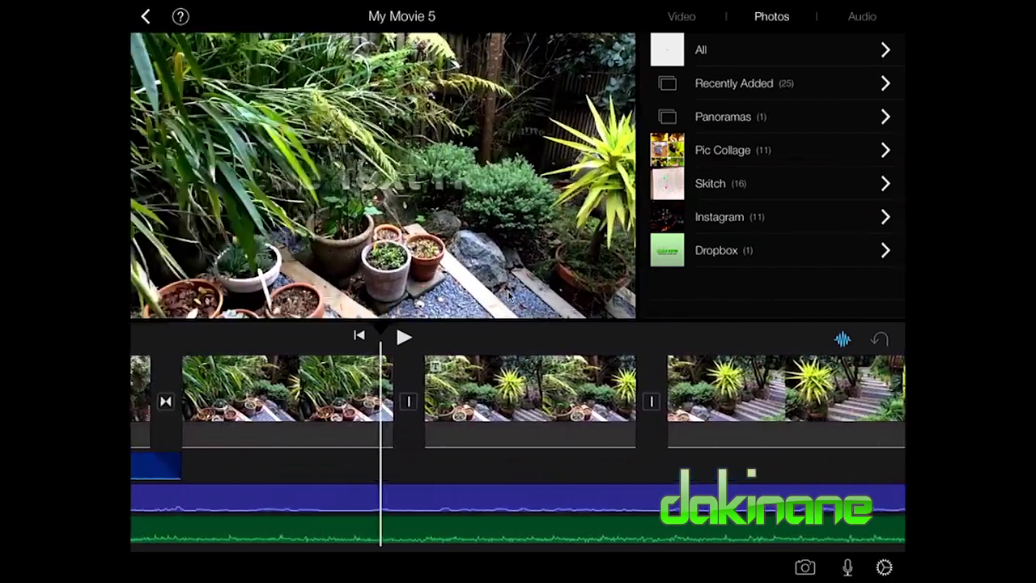
pyautogui.hscroll(8, 518, 401)
pyautogui.hscroll(8, 518, 400)
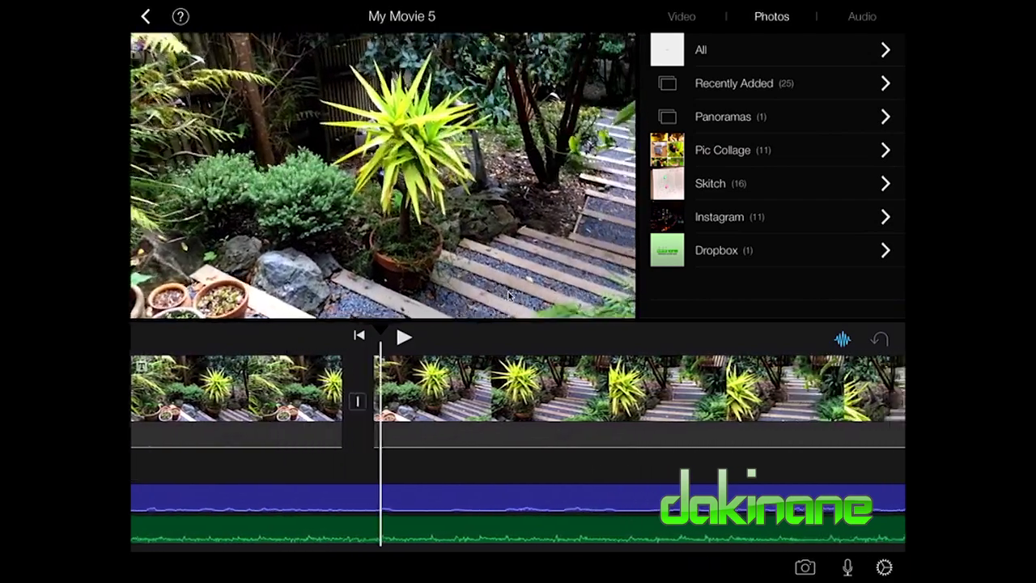
pyautogui.hscroll(8, 518, 401)
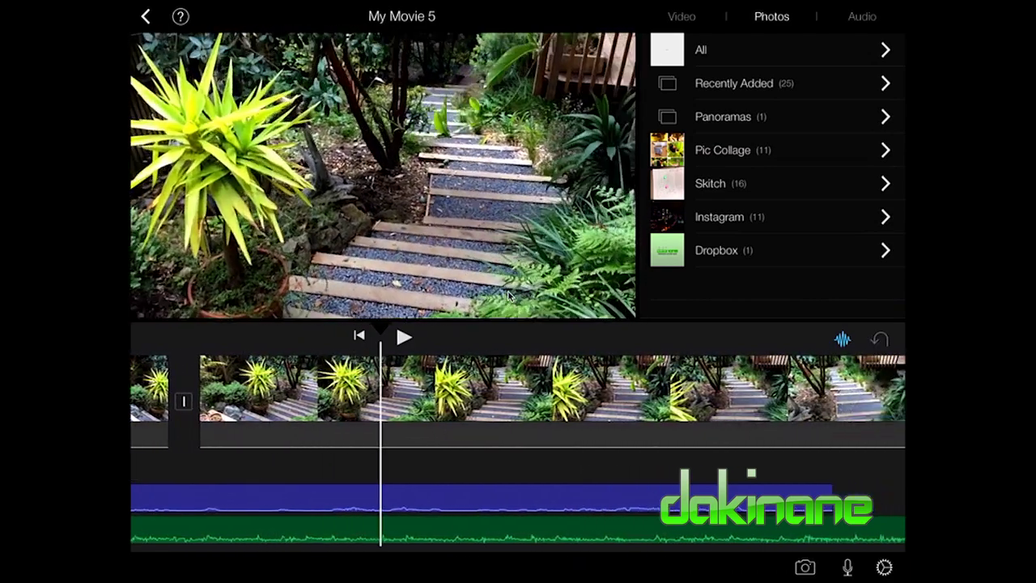
# - Overlay the 13-second garden-steps video on the long final potted-plants section as a picture-in-picture
pyautogui.hscroll(5, 518, 401)
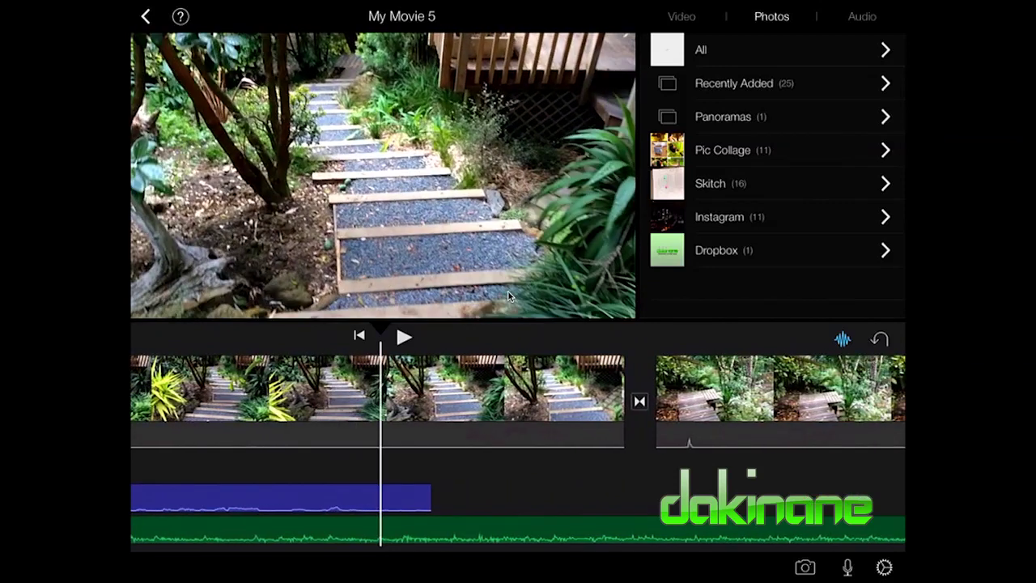
pyautogui.hscroll(12, 518, 401)
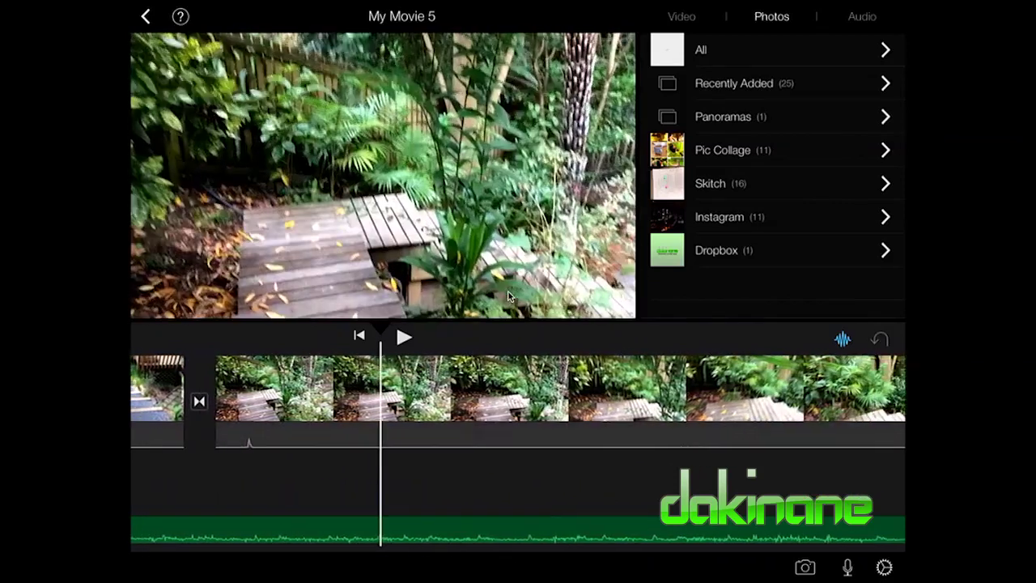
pyautogui.hscroll(-12, 518, 389)
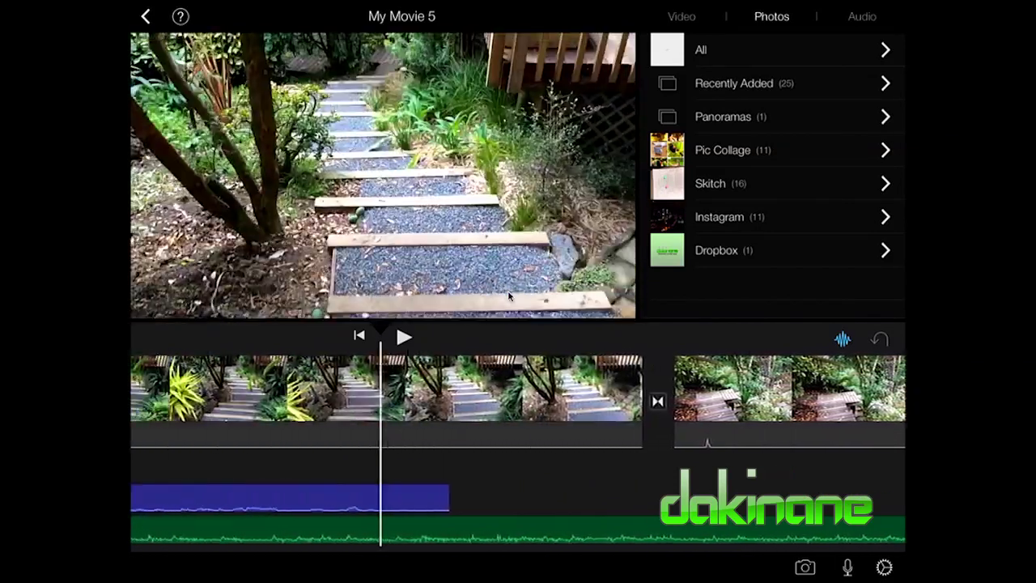
pyautogui.hscroll(-6, 518, 389)
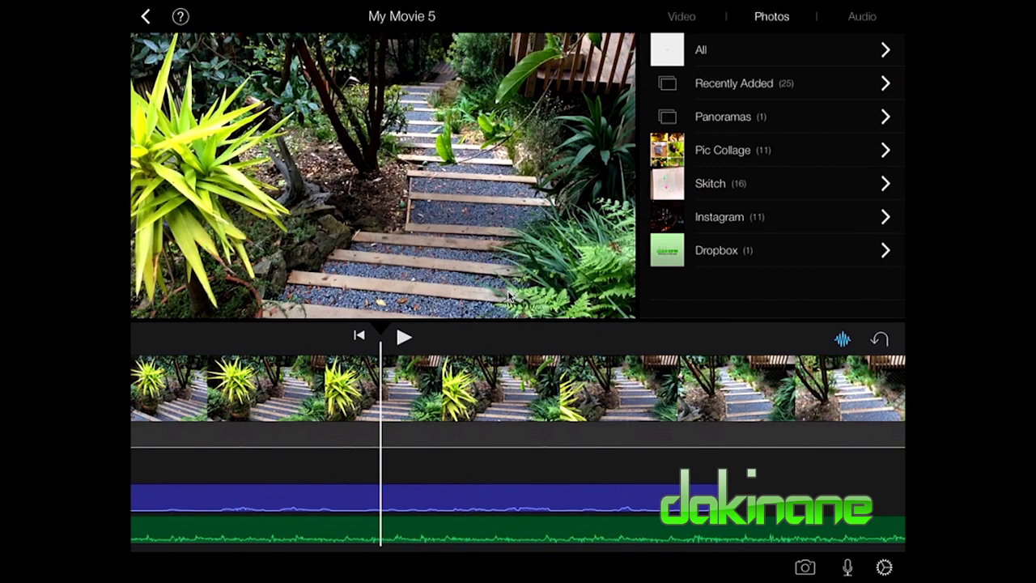
pyautogui.scroll(-5, 772, 203)
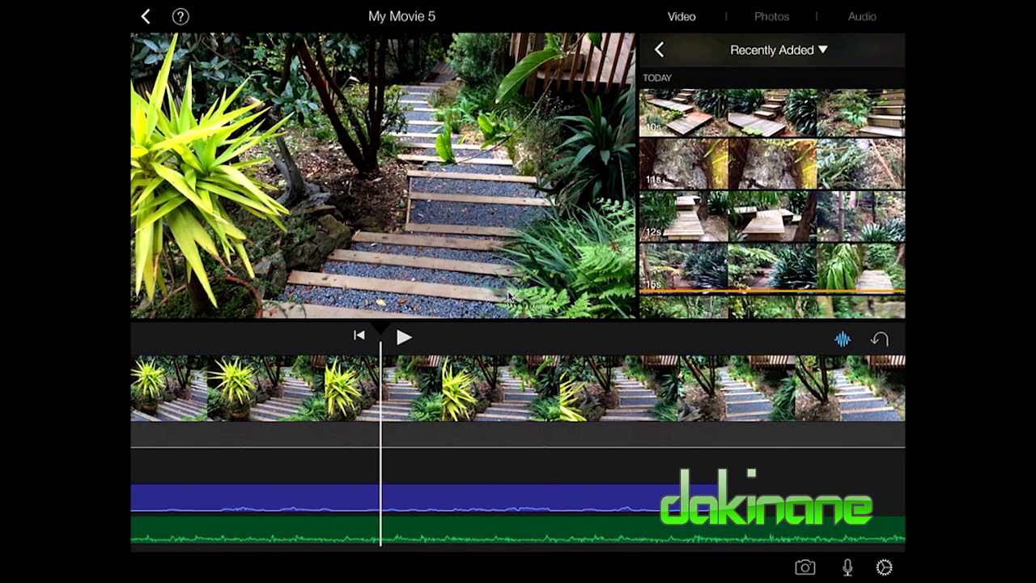
pyautogui.scroll(4, 772, 202)
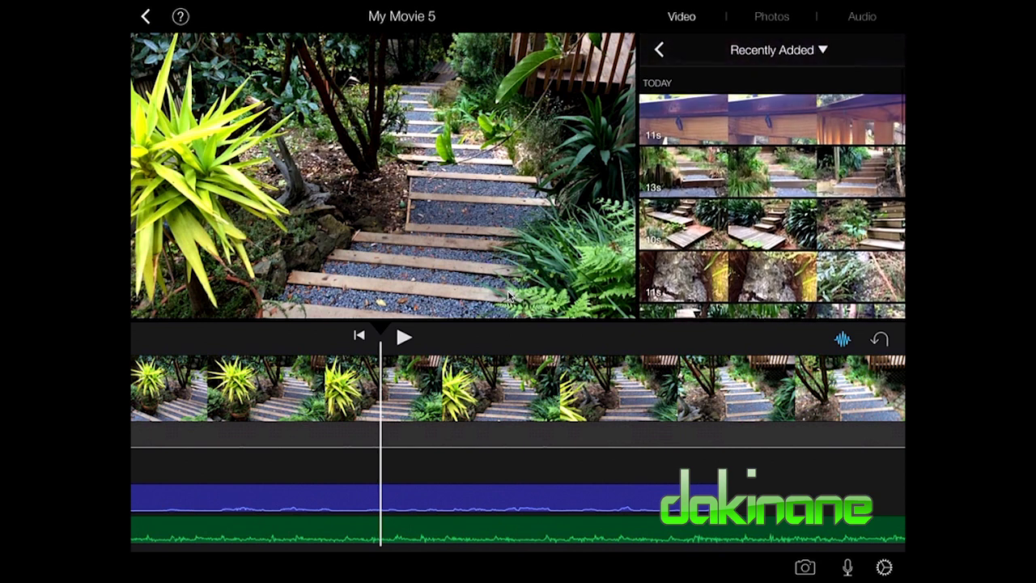
pyautogui.hscroll(-3, 518, 388)
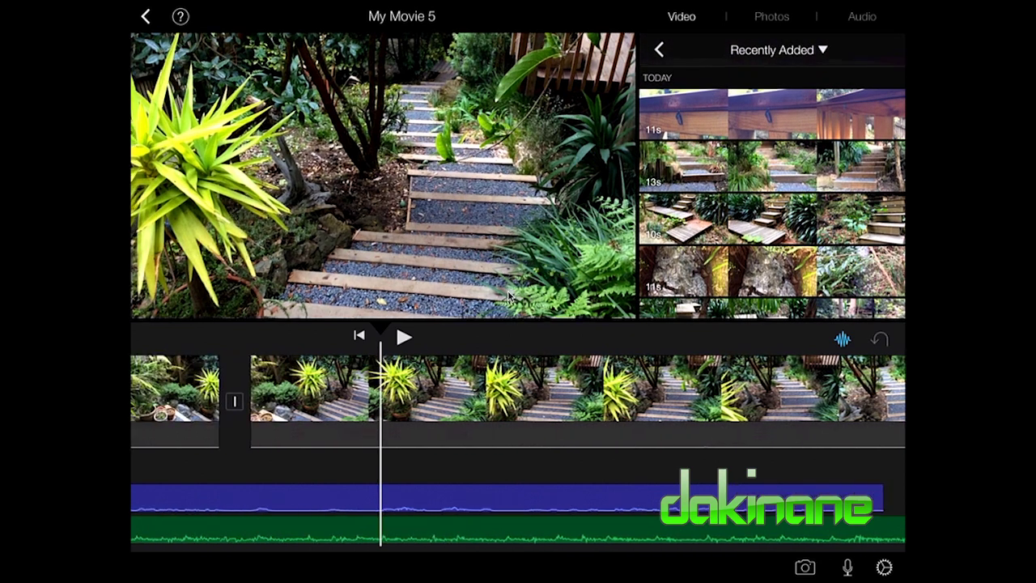
pyautogui.hscroll(-3, 519, 389)
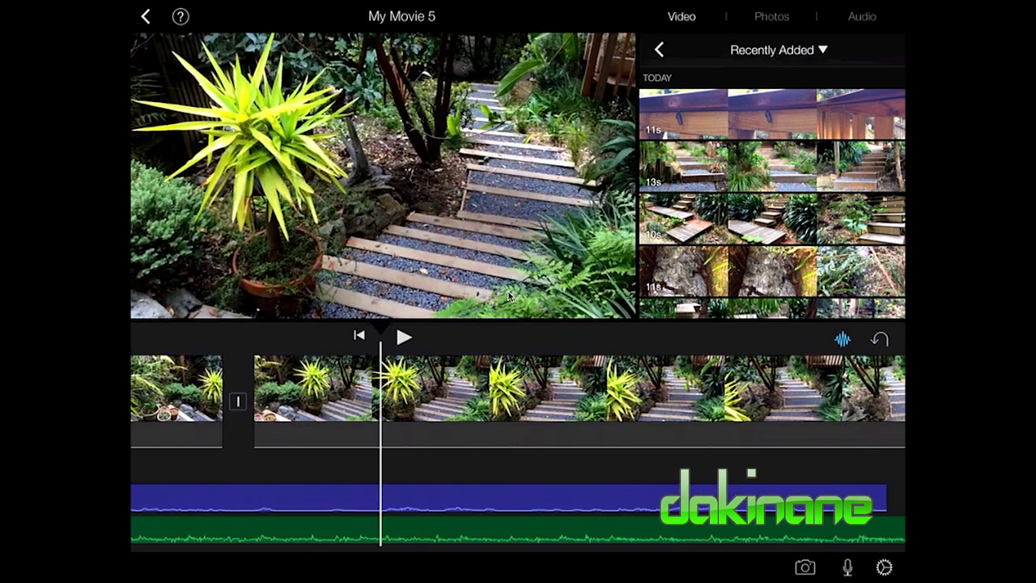
pyautogui.click(769, 166)
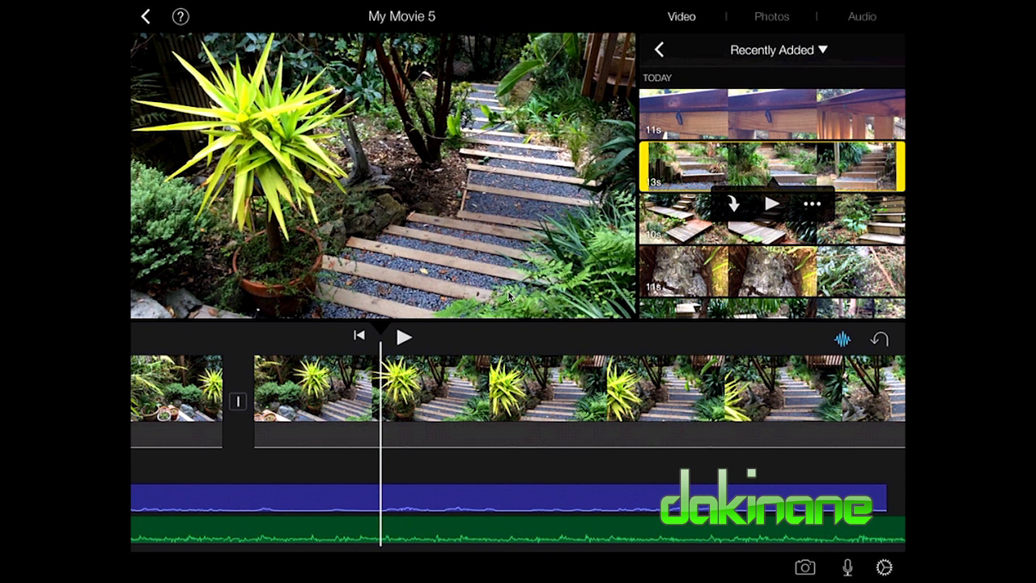
pyautogui.click(812, 204)
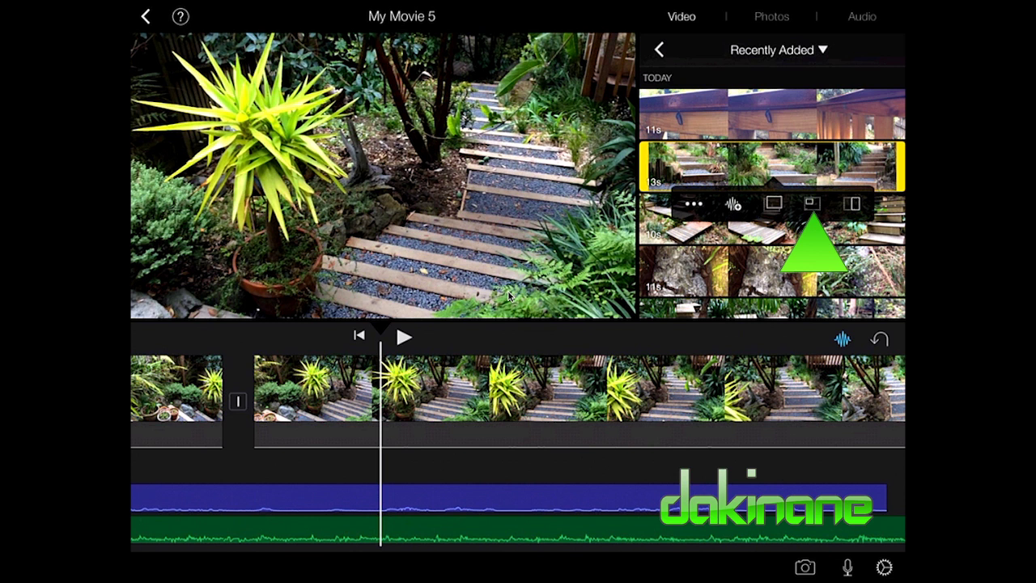
pyautogui.click(812, 204)
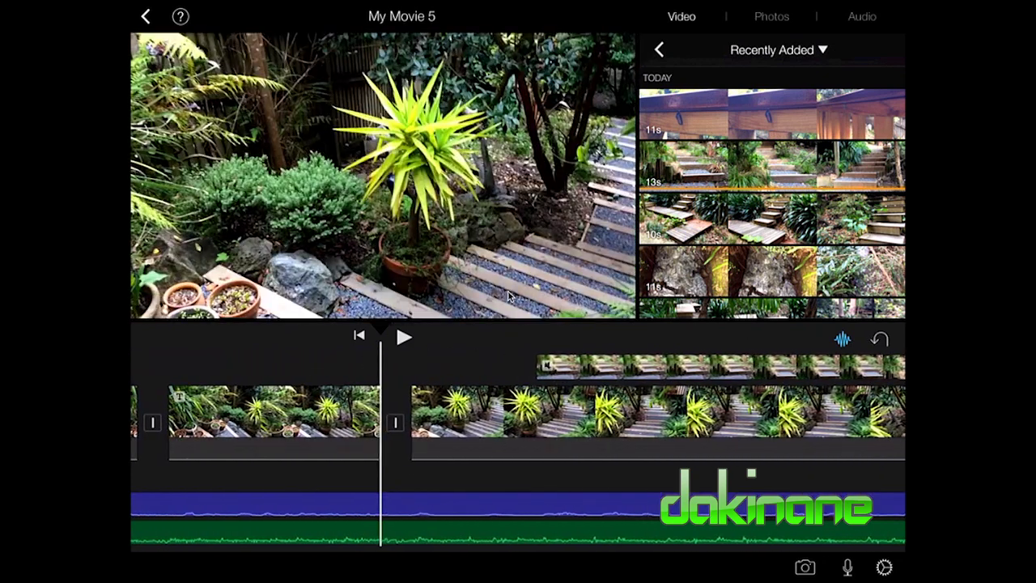
# - Preview the picture-in-picture over the long potted-plants section and remove the overlay from the timeline
pyautogui.click(713, 367)
pyautogui.moveTo(648, 366); pyautogui.dragTo(513, 366)
pyautogui.moveTo(421, 413); pyautogui.dragTo(567, 413)
pyautogui.click(713, 366)
pyautogui.moveTo(712, 413); pyautogui.dragTo(535, 413)
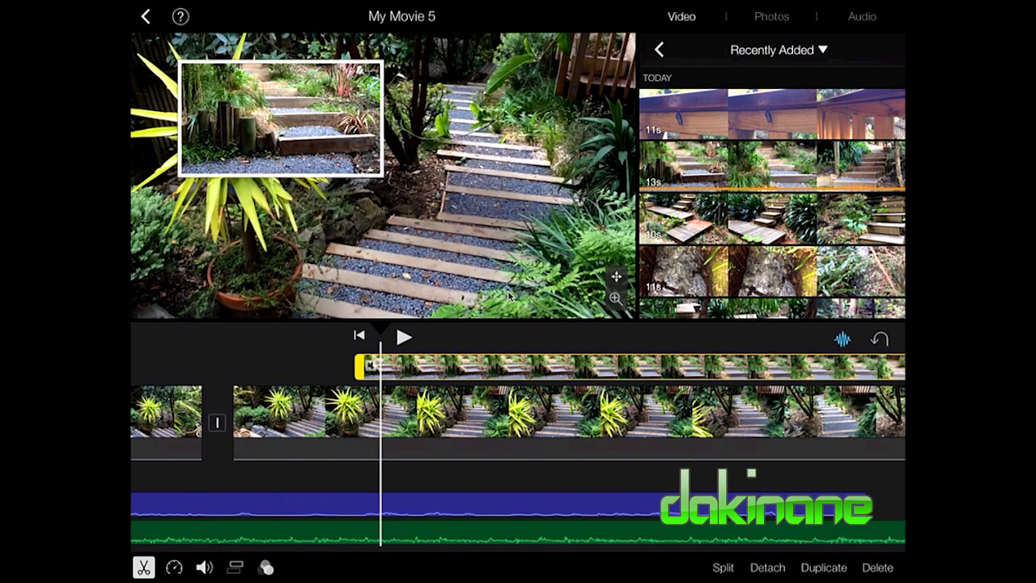
pyautogui.click(510, 297)
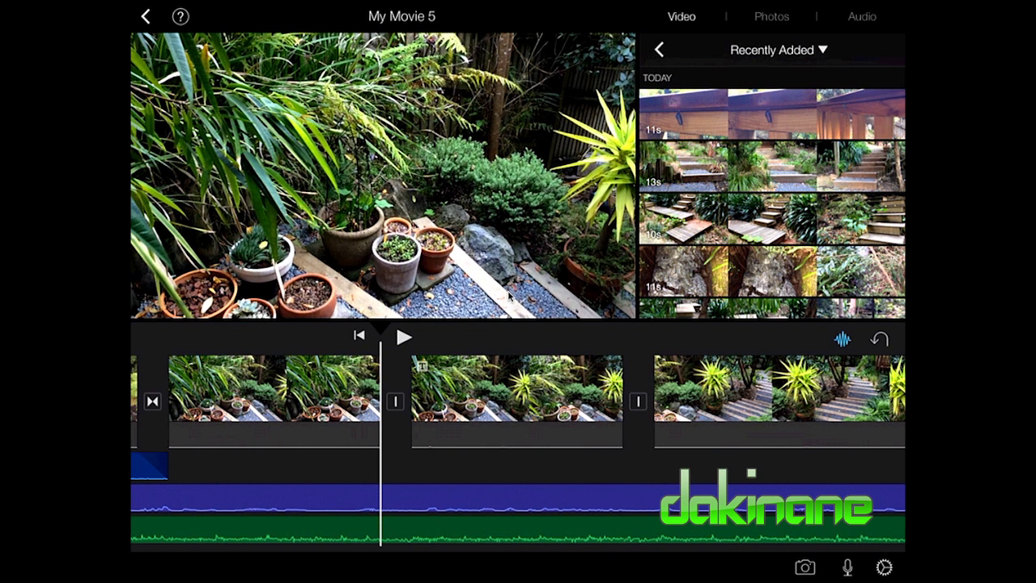
# - Add the 13-second garden-steps video as a picture-in-picture starting at the cut after the first potted-plants section
pyautogui.click(772, 166)
pyautogui.click(812, 204)
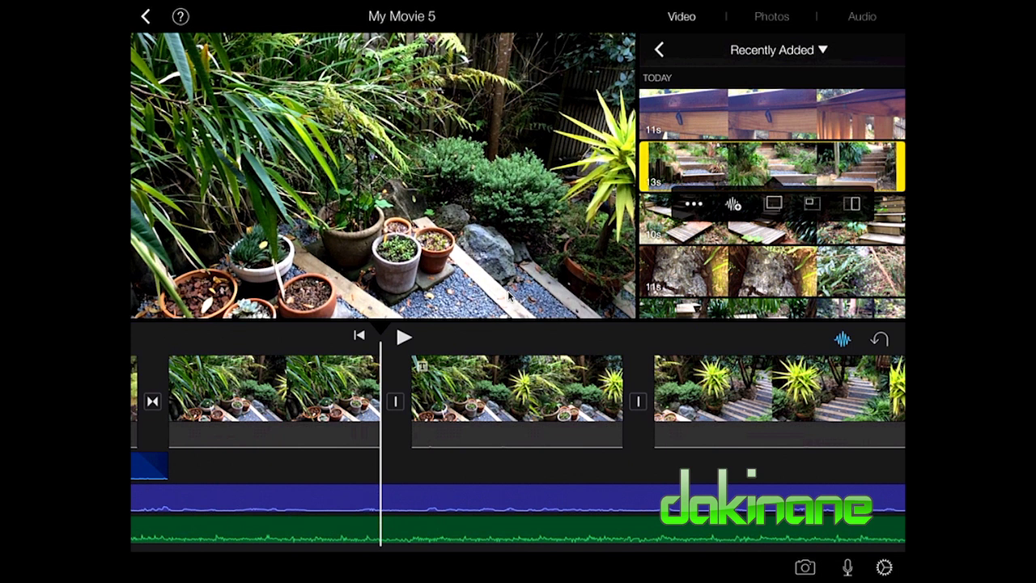
pyautogui.click(812, 204)
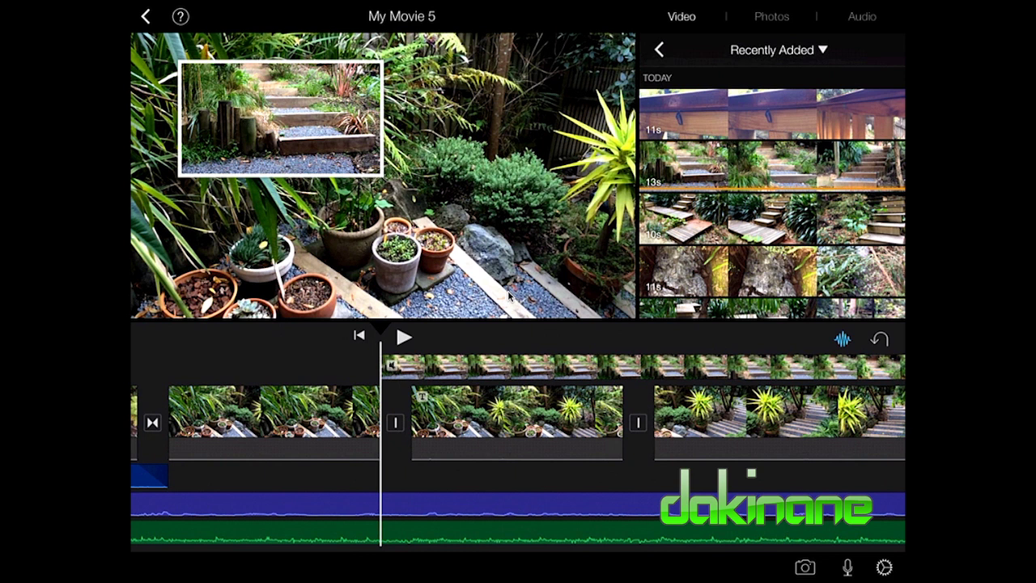
# - Reposition the picture-in-picture inset to the upper-right corner of the video frame and preview the overlay along the timeline
pyautogui.click(644, 366)
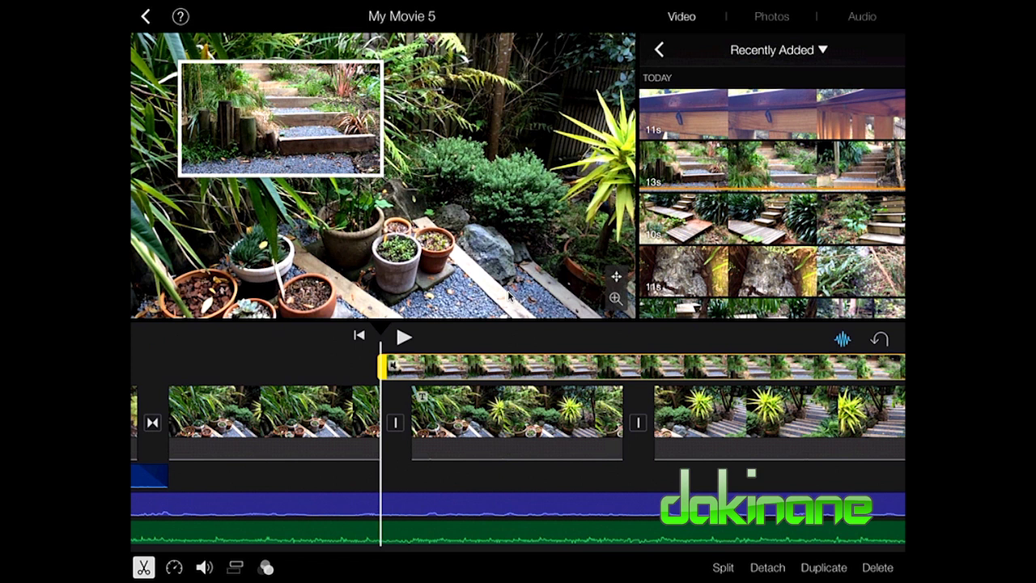
pyautogui.click(616, 276)
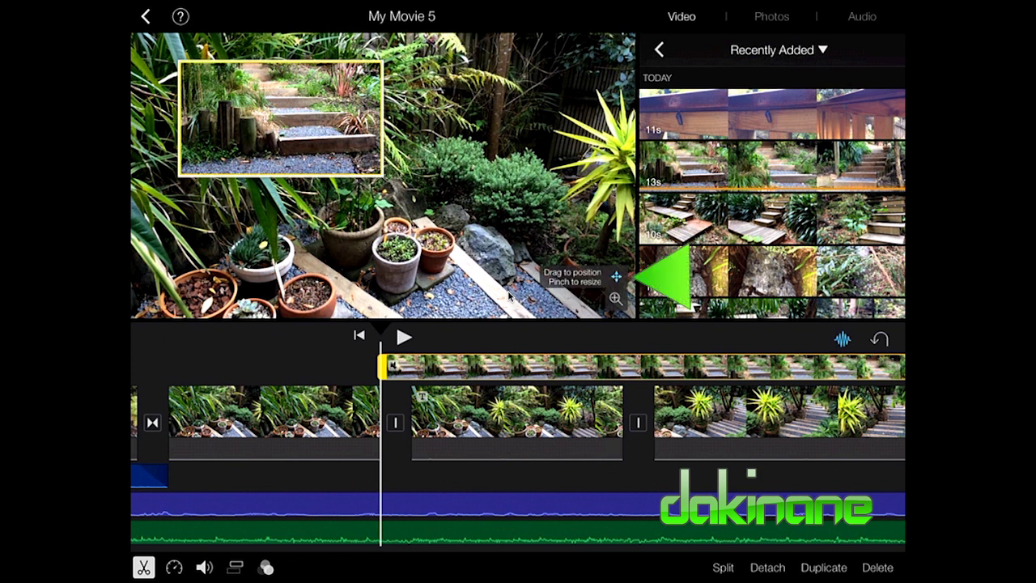
pyautogui.moveTo(280, 117); pyautogui.dragTo(518, 104)
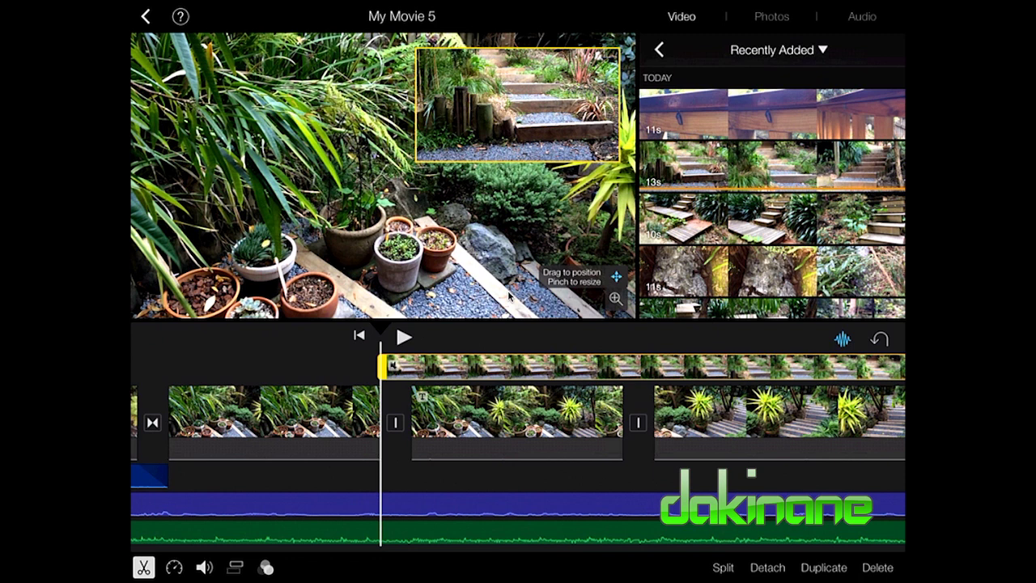
pyautogui.hscroll(10, 518, 413)
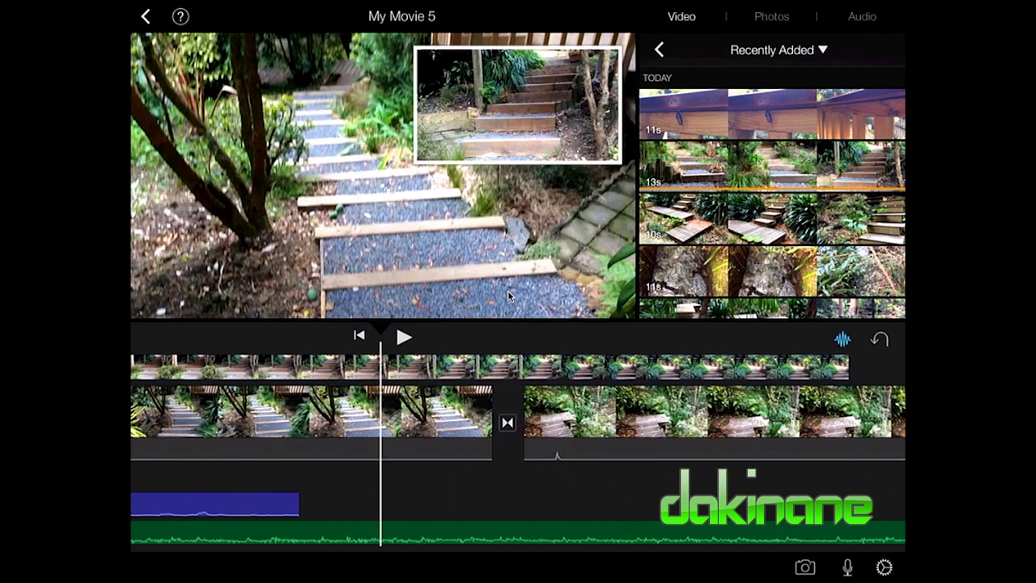
pyautogui.moveTo(847, 367); pyautogui.dragTo(399, 367)
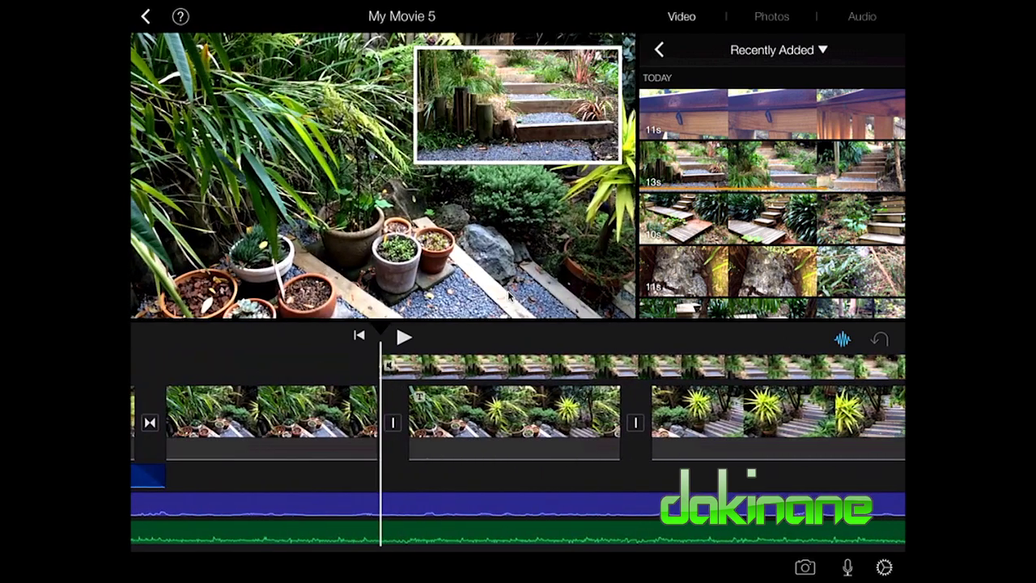
# - Check the audio volume of the overlaid garden-steps clip
pyautogui.click(485, 366)
pyautogui.click(204, 567)
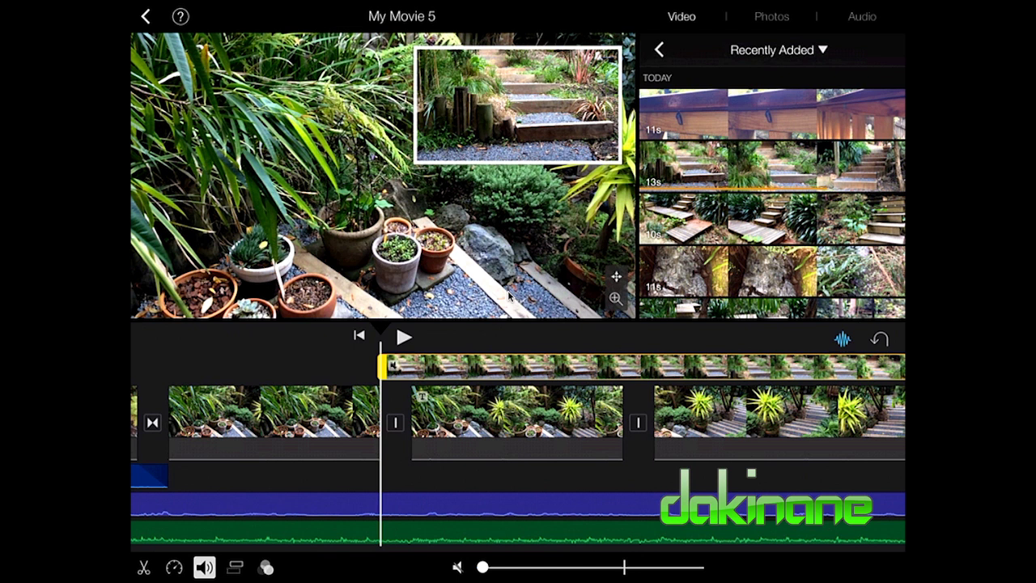
pyautogui.moveTo(483, 567)
pyautogui.mouseDown()
pyautogui.moveTo(539, 567)
pyautogui.moveTo(482, 567)
pyautogui.mouseUp()
# - Try the bottom split-screen layout on the overlay, restore picture-in-picture, and turn on its pinch-to-zoom control
pyautogui.click(234, 568)
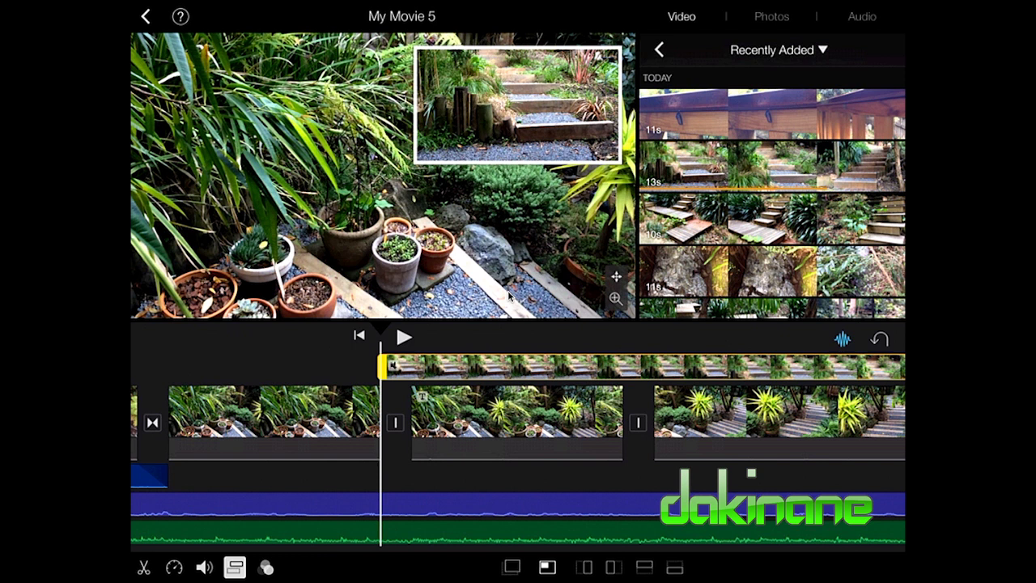
pyautogui.click(675, 567)
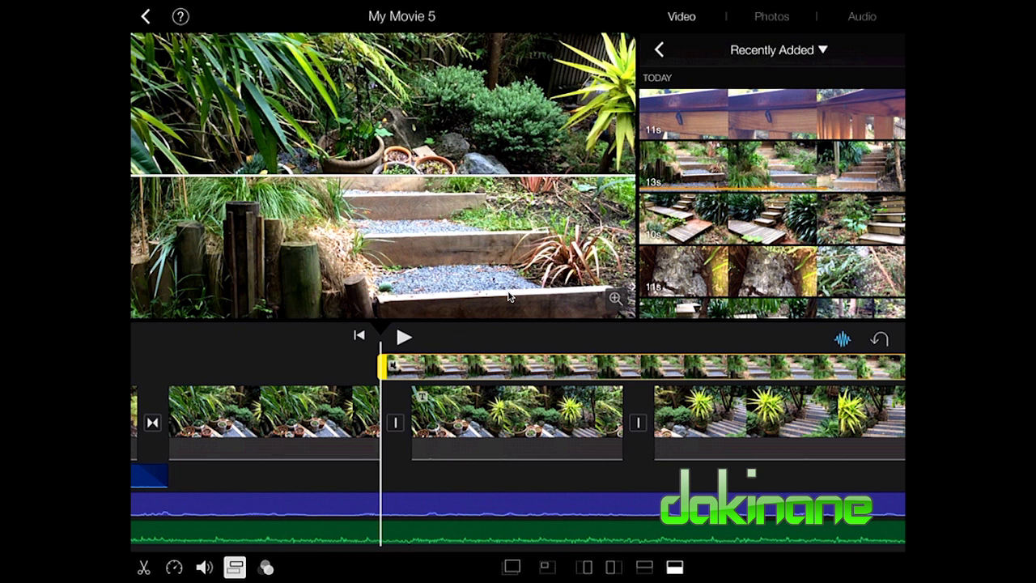
pyautogui.click(547, 567)
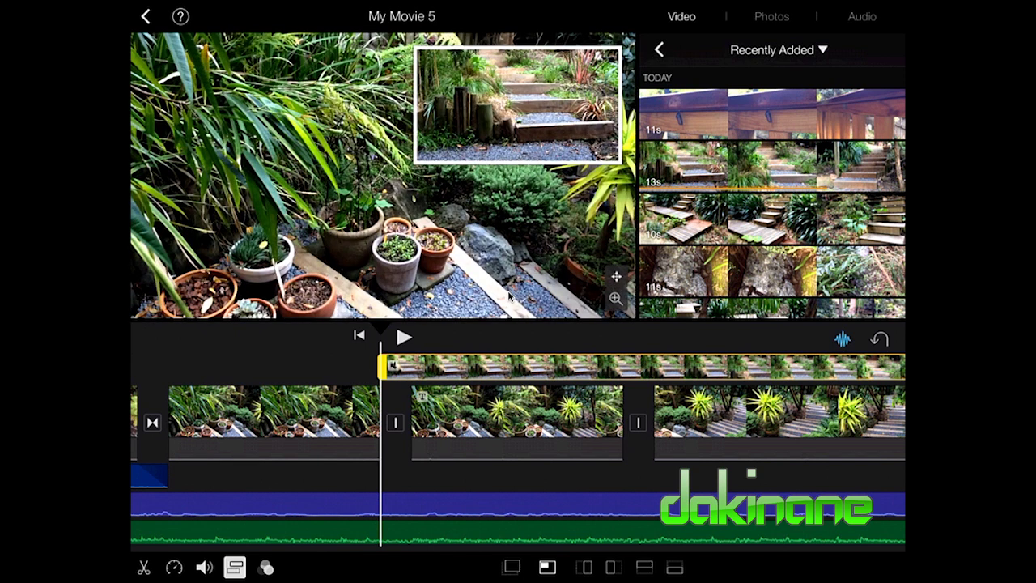
pyautogui.click(616, 298)
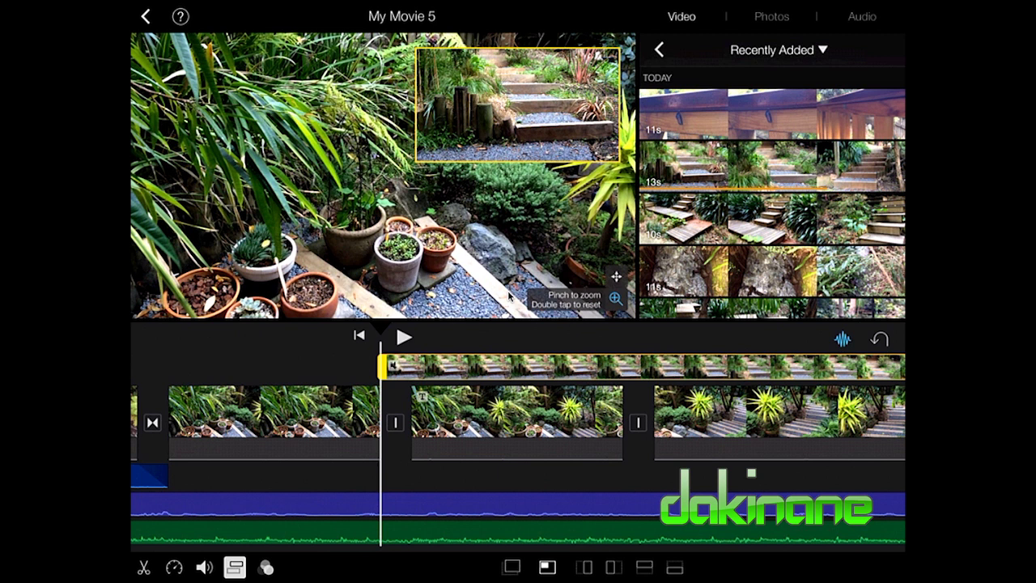
# - Try the Duotone filter on the overlaid garden-steps clip, set the filter back to None, and return to the clip editing actions
pyautogui.click(265, 567)
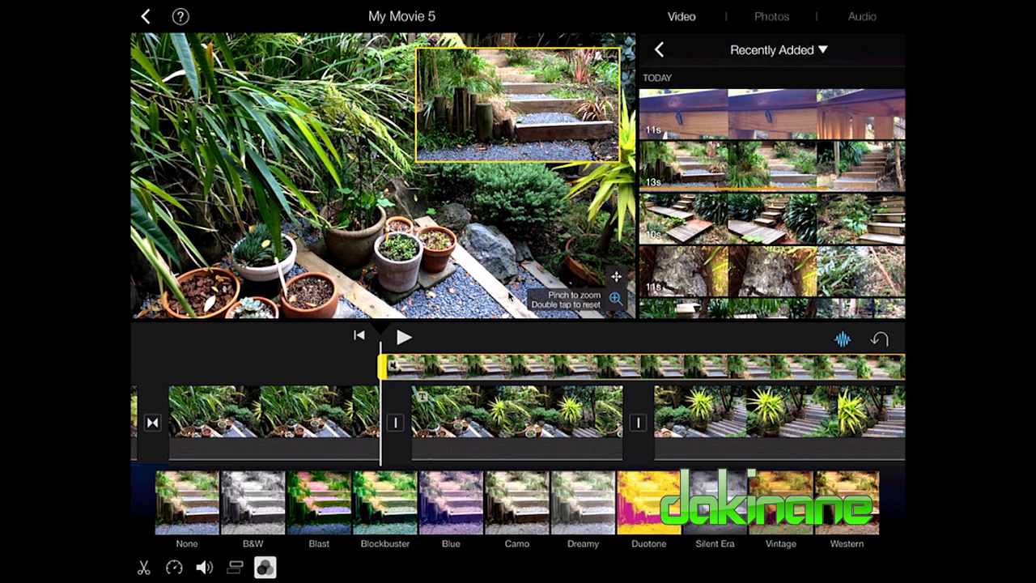
pyautogui.click(649, 502)
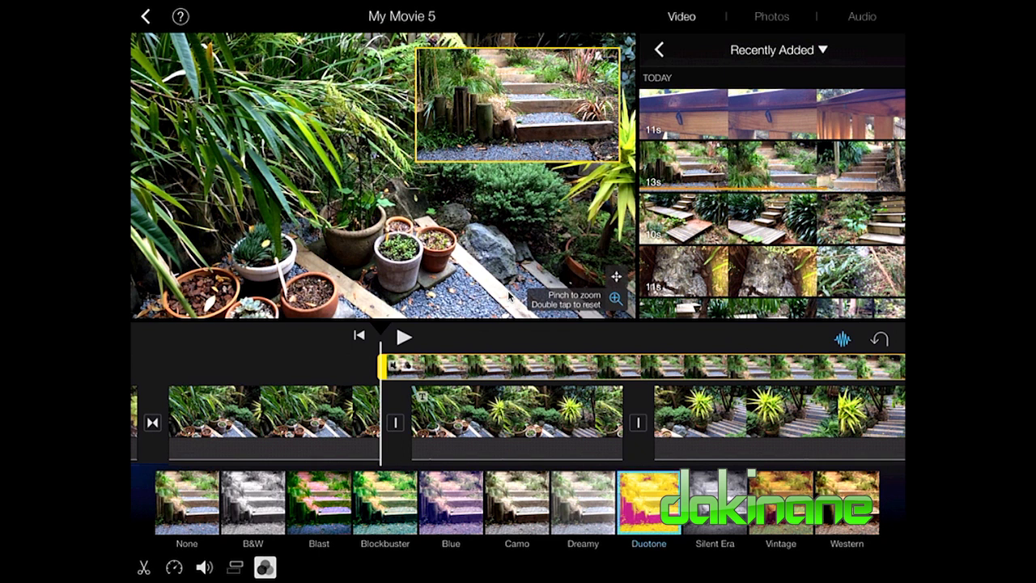
pyautogui.click(187, 501)
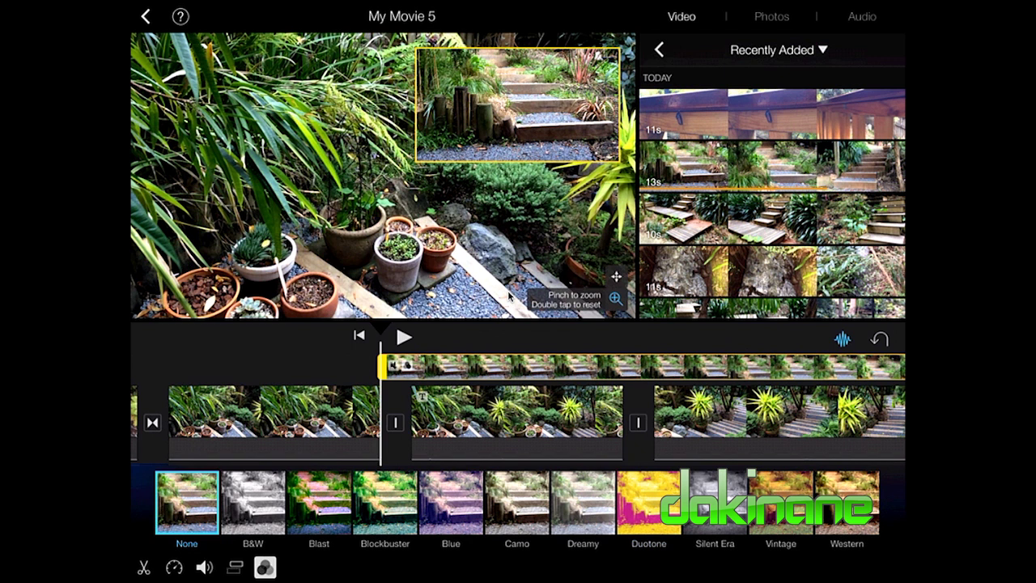
pyautogui.click(143, 568)
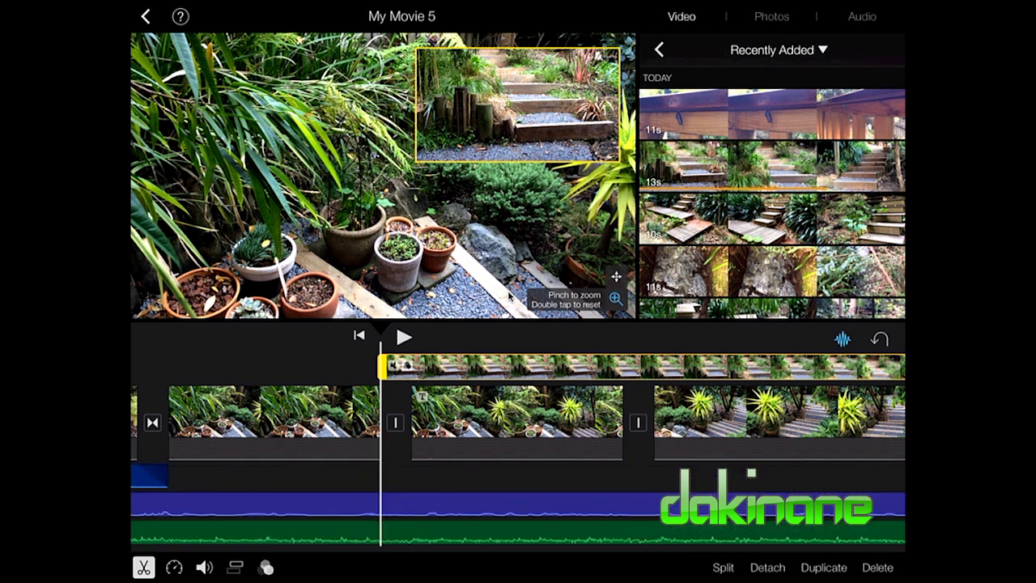
# - Trim the start of the picture-in-picture clip so it begins at the cut before the long final potted-plants section
pyautogui.moveTo(647, 413); pyautogui.dragTo(688, 412)
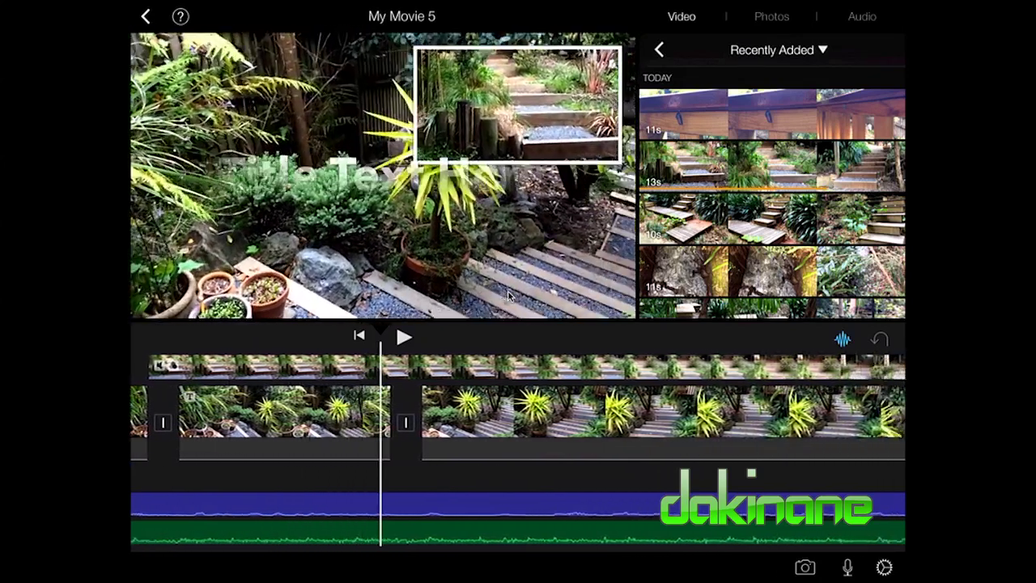
pyautogui.moveTo(404, 413); pyautogui.dragTo(665, 413)
pyautogui.moveTo(566, 413); pyautogui.dragTo(536, 413)
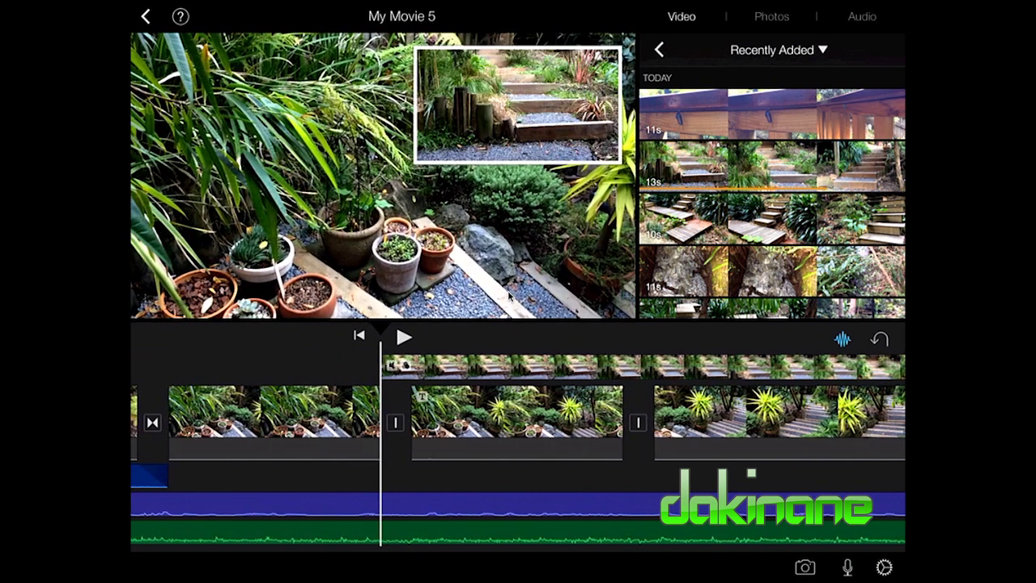
pyautogui.click(567, 367)
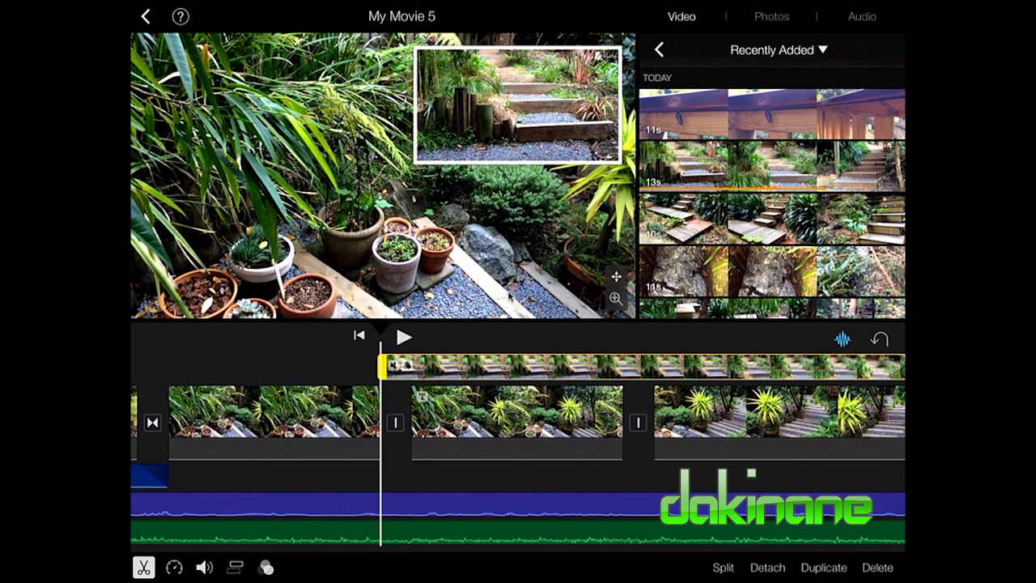
pyautogui.moveTo(405, 367); pyautogui.dragTo(453, 366)
pyautogui.moveTo(567, 366); pyautogui.dragTo(645, 366)
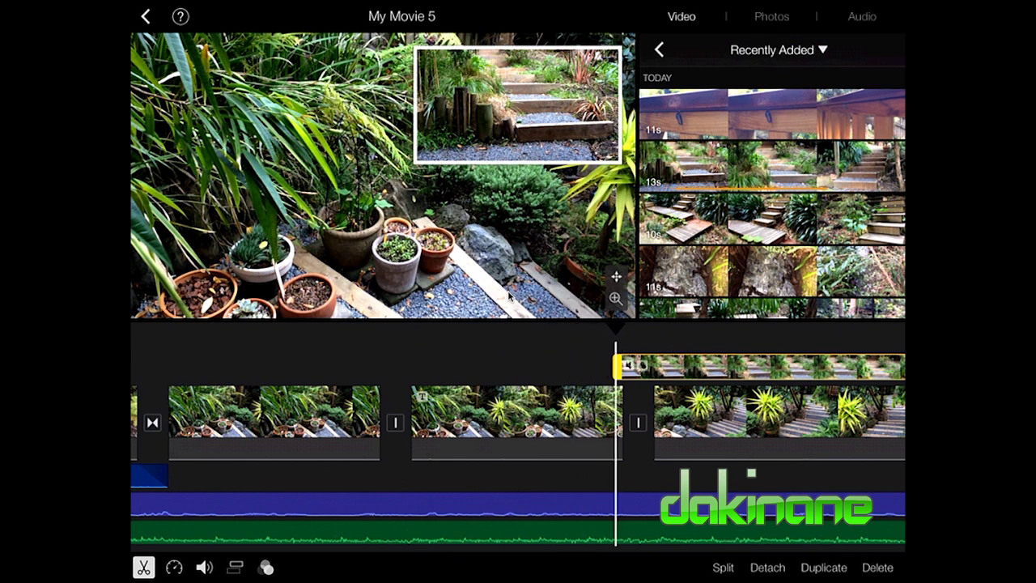
# - View the speed settings of the titled middle potted-plants section, and go back to the fern clip's title
pyautogui.click(508, 296)
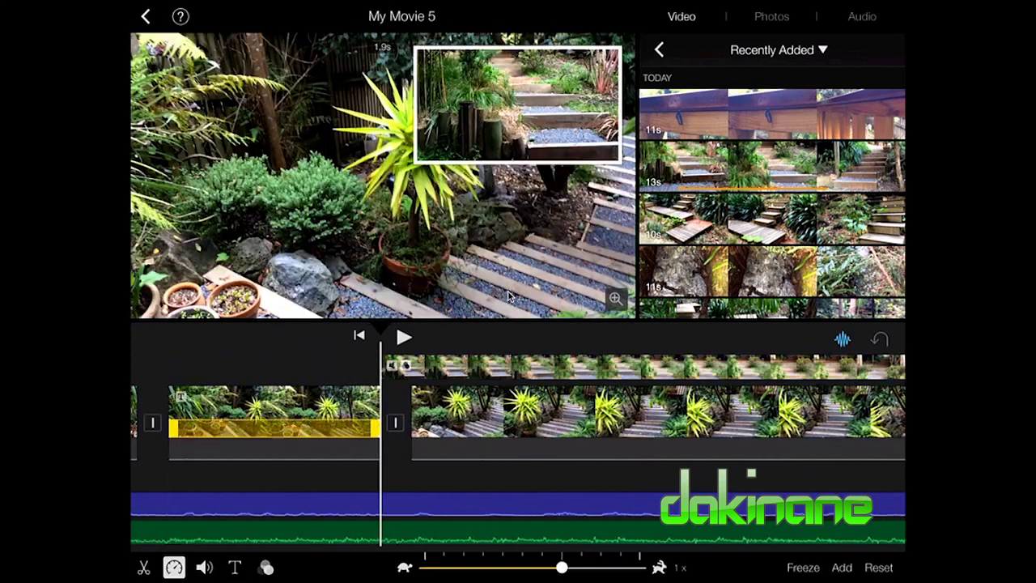
pyautogui.click(508, 296)
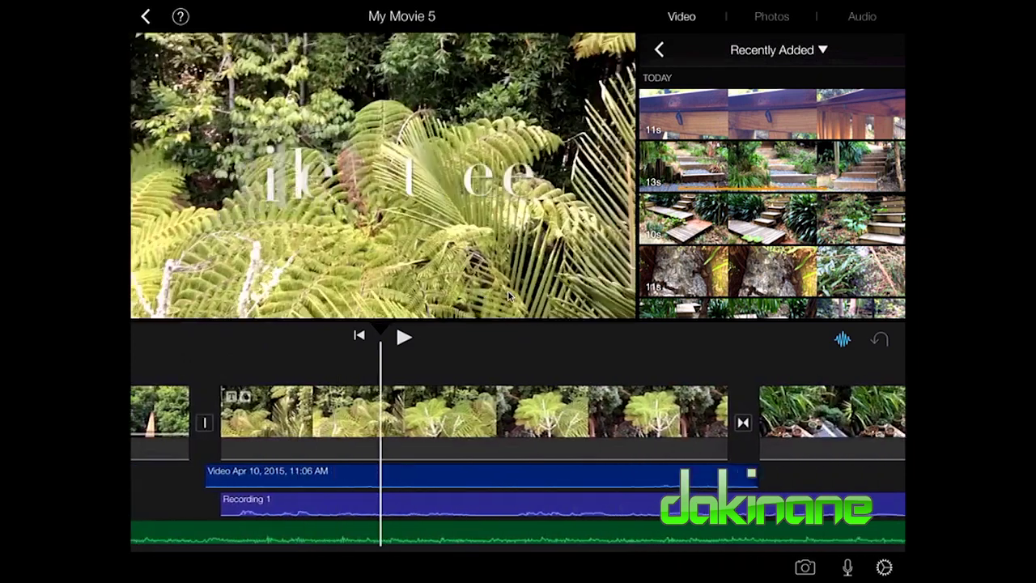
# - Review the timeline from the titled fern clip through the potted-plants sections and picture-in-picture overlay to the wooden deck clip
pyautogui.hscroll(5, 518, 421)
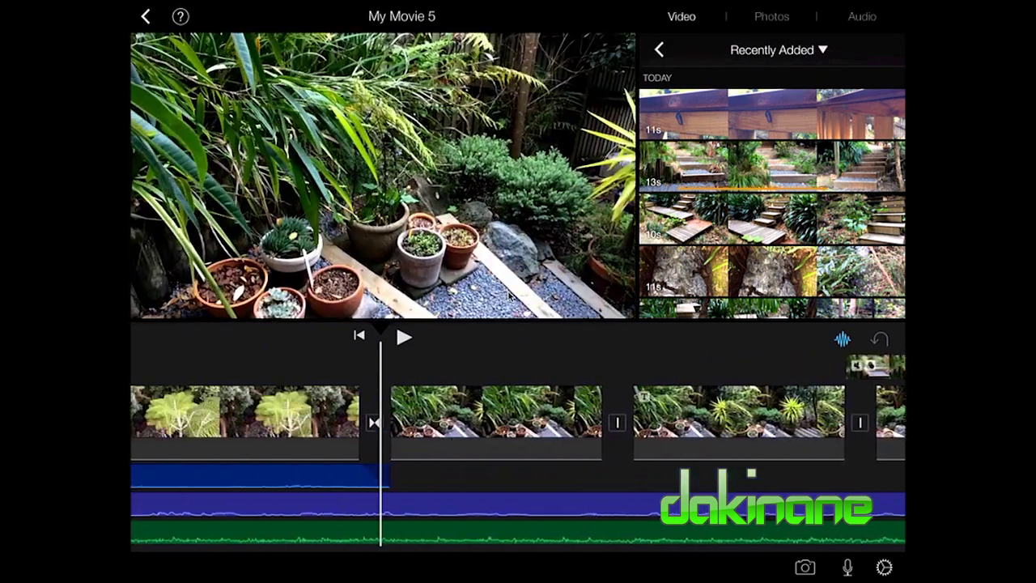
pyautogui.hscroll(5, 518, 413)
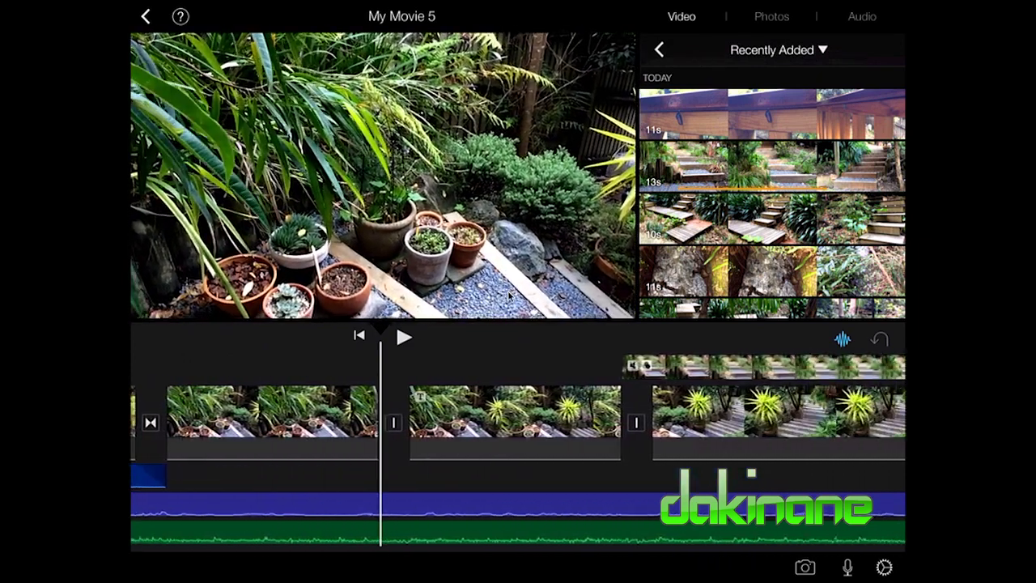
pyautogui.hscroll(-3, 518, 413)
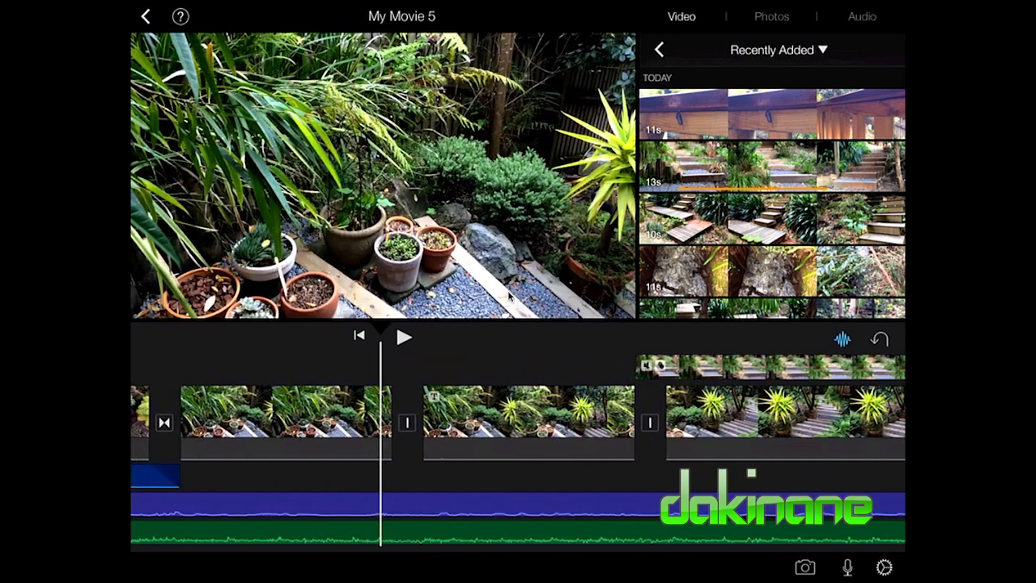
pyautogui.hscroll(5, 518, 413)
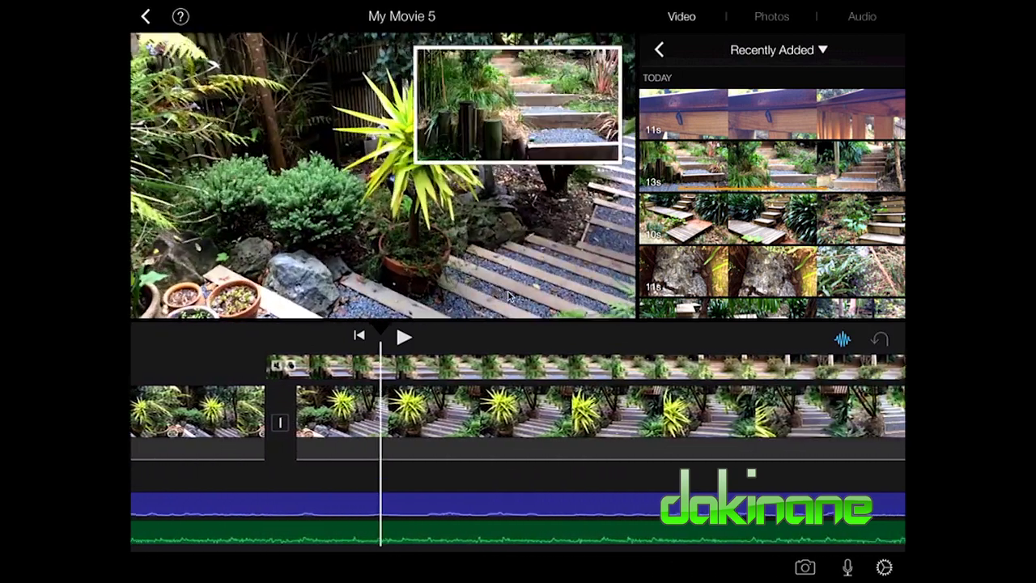
pyautogui.hscroll(-3, 518, 413)
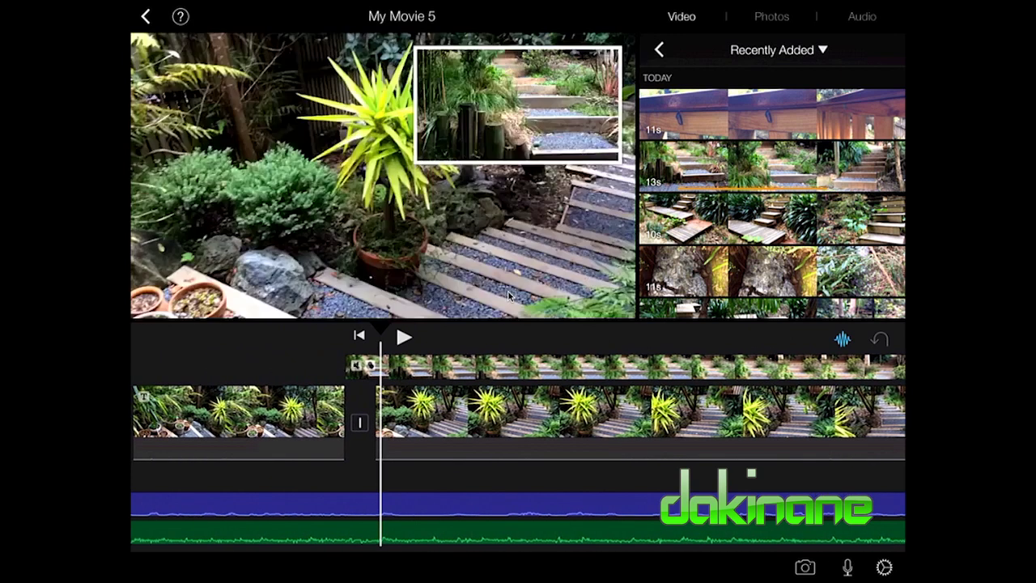
pyautogui.hscroll(-1, 518, 413)
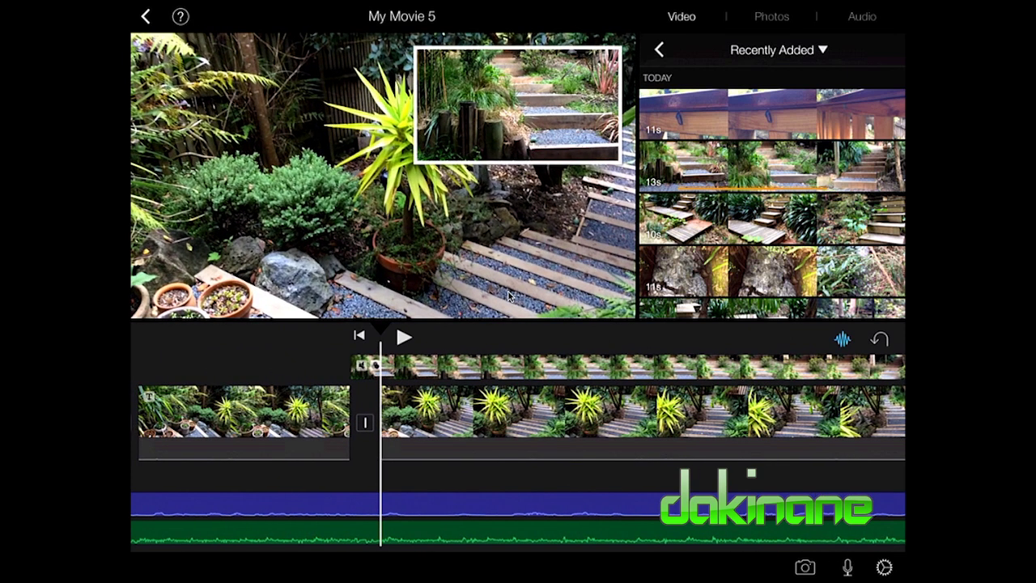
pyautogui.hscroll(3, 518, 413)
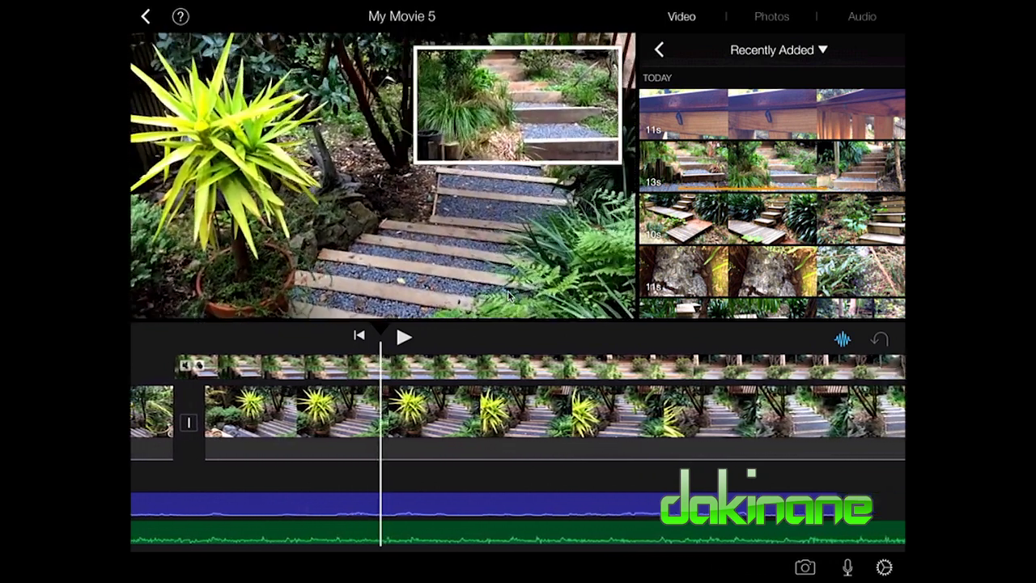
pyautogui.hscroll(5, 518, 413)
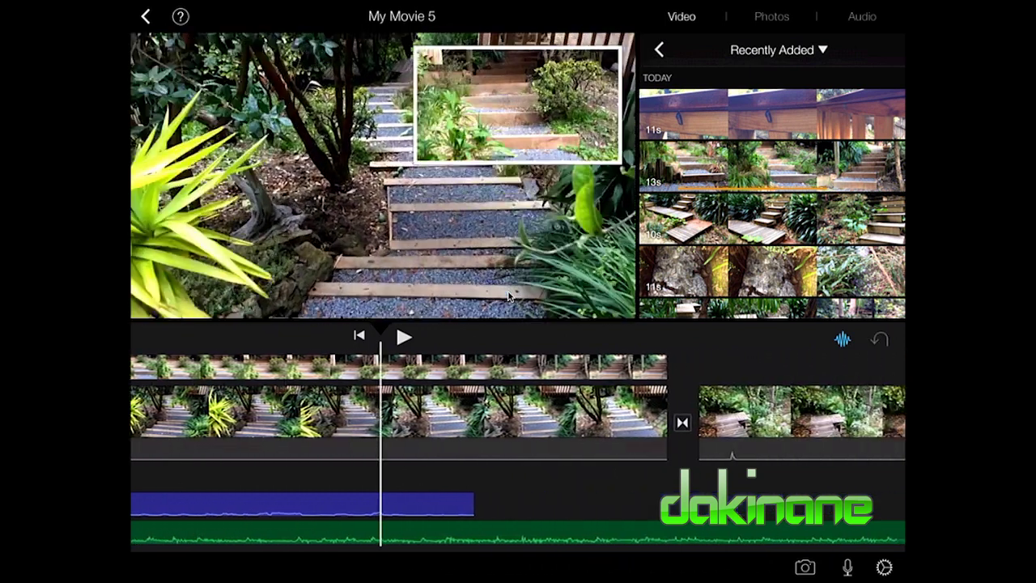
pyautogui.hscroll(10, 518, 413)
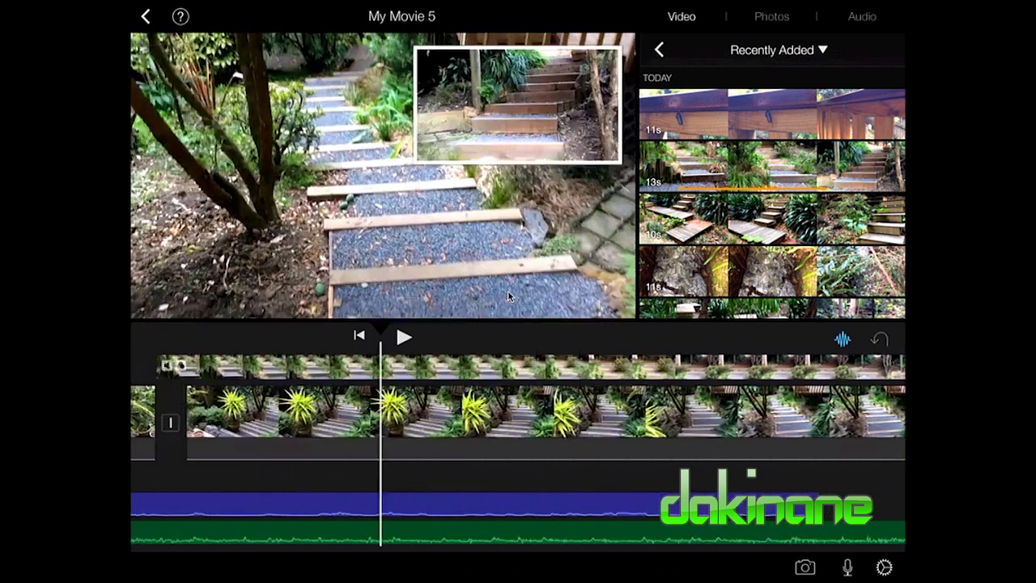
pyautogui.hscroll(-10, 518, 413)
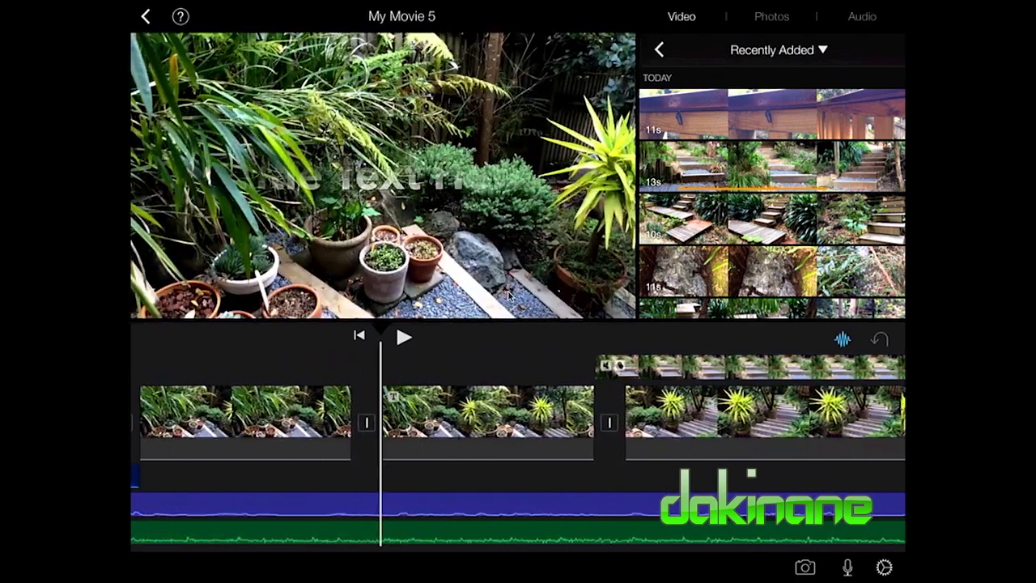
pyautogui.hscroll(-4, 518, 413)
pyautogui.hscroll(10, 518, 413)
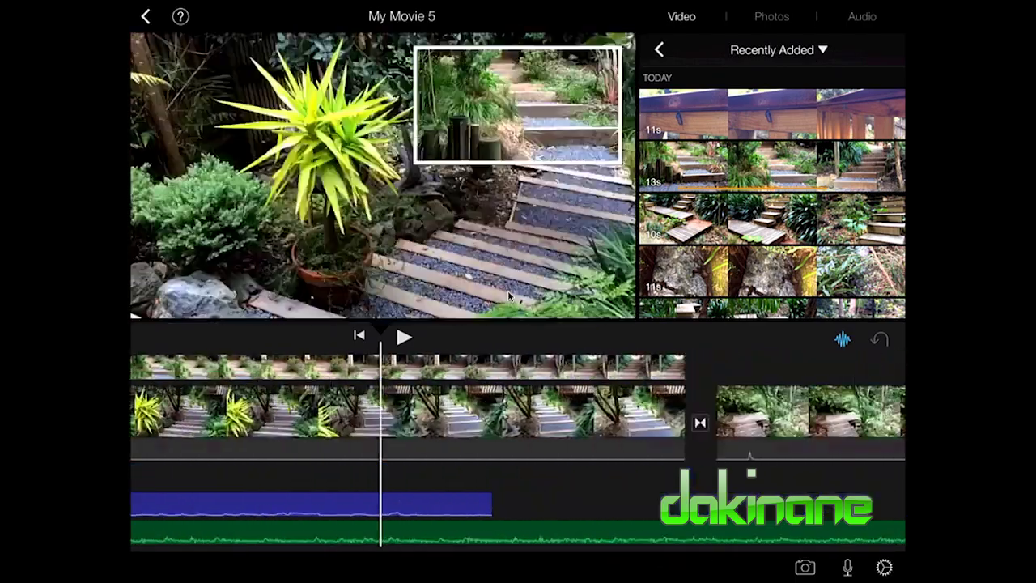
pyautogui.hscroll(10, 518, 413)
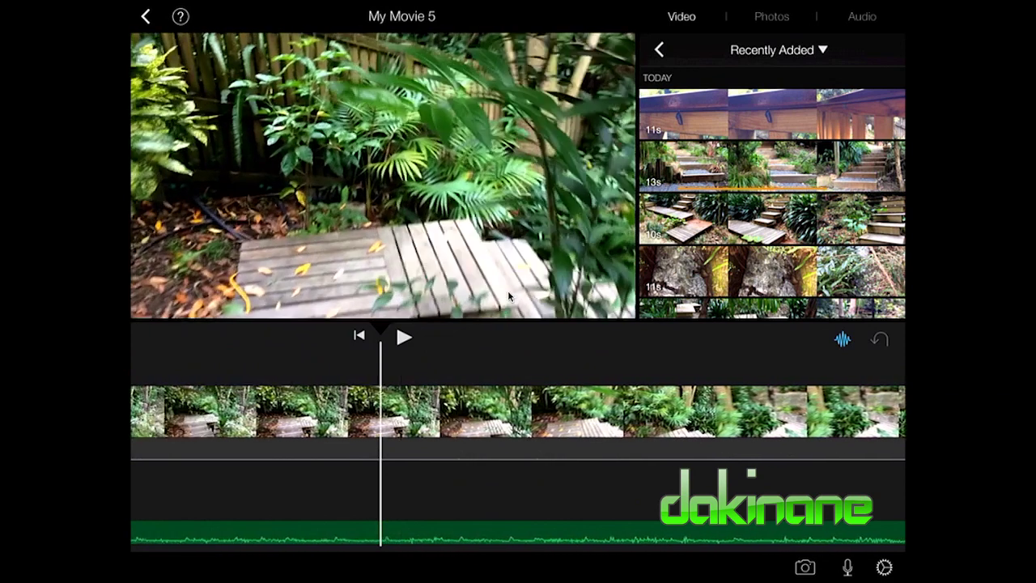
pyautogui.hscroll(-10, 519, 413)
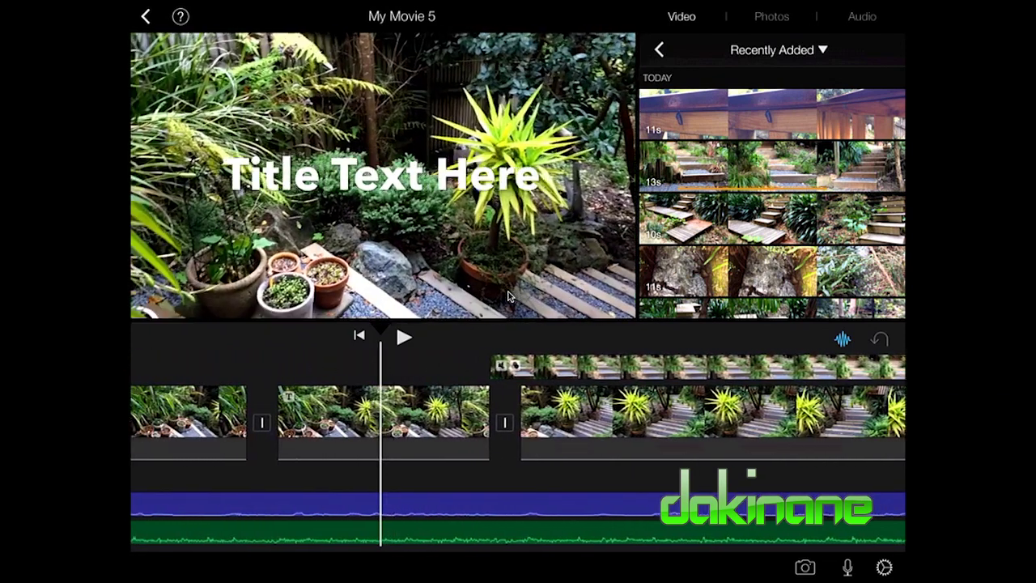
pyautogui.hscroll(-2, 518, 413)
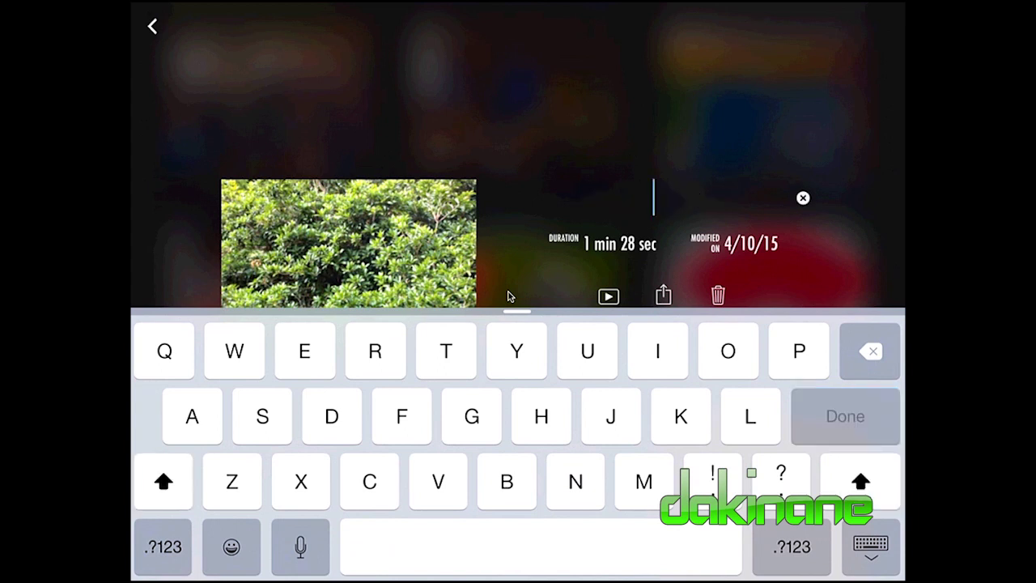
# - Rename the movie project as "Garden video" and check its available export sizes
pyautogui.write('Gar')
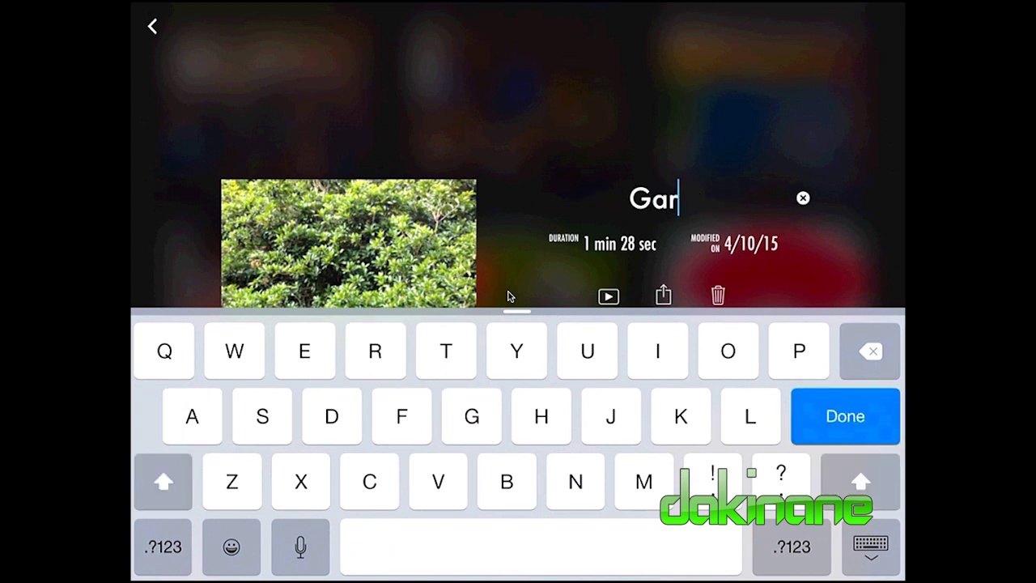
pyautogui.write('den vid')
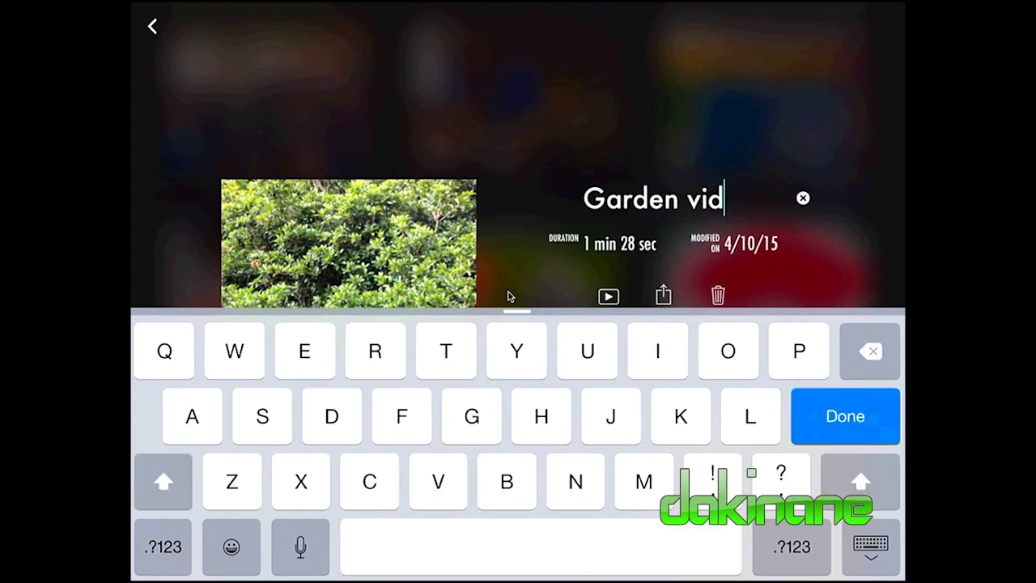
pyautogui.write('eo')
pyautogui.press('Return')
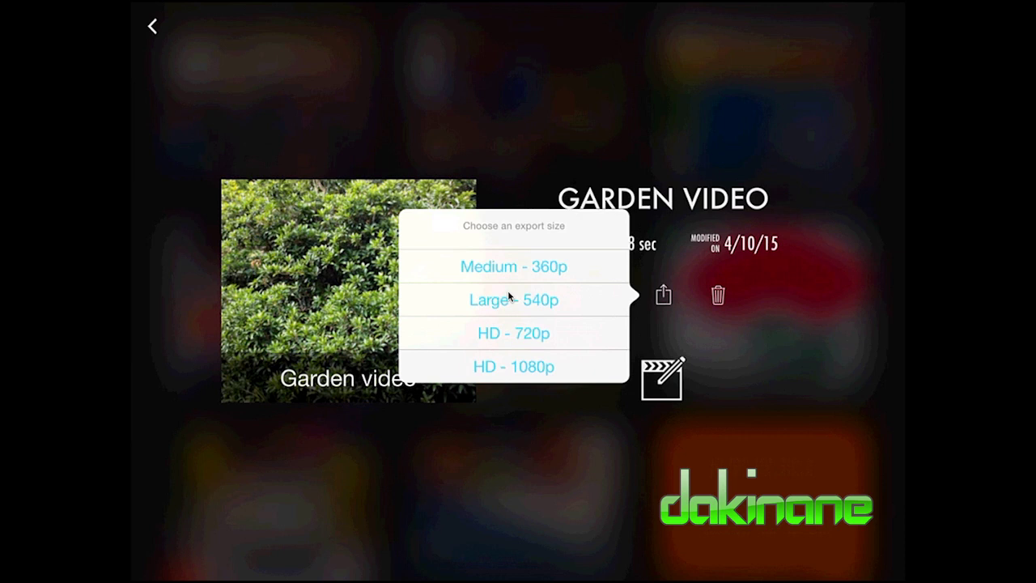
pyautogui.click(508, 298)
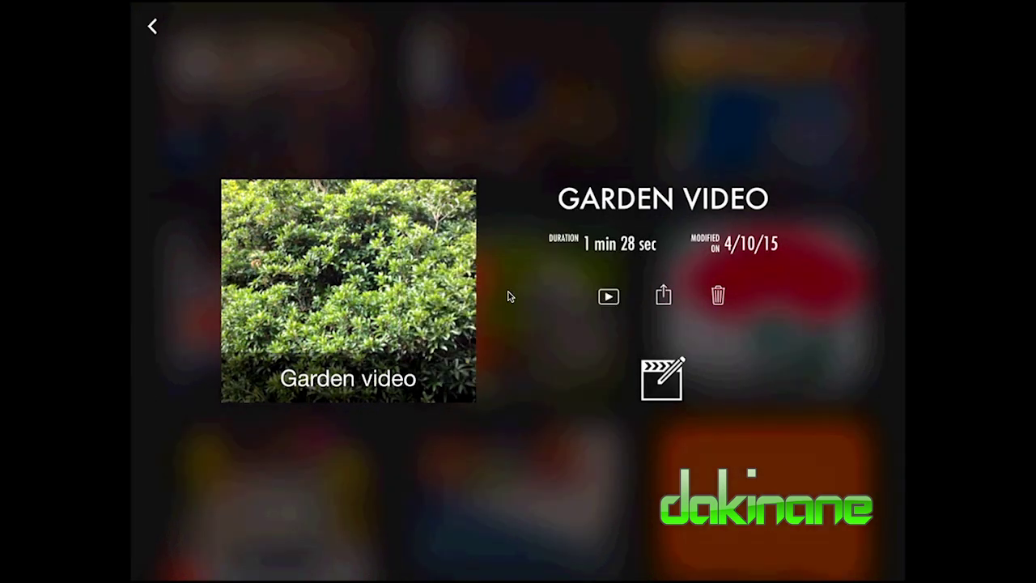